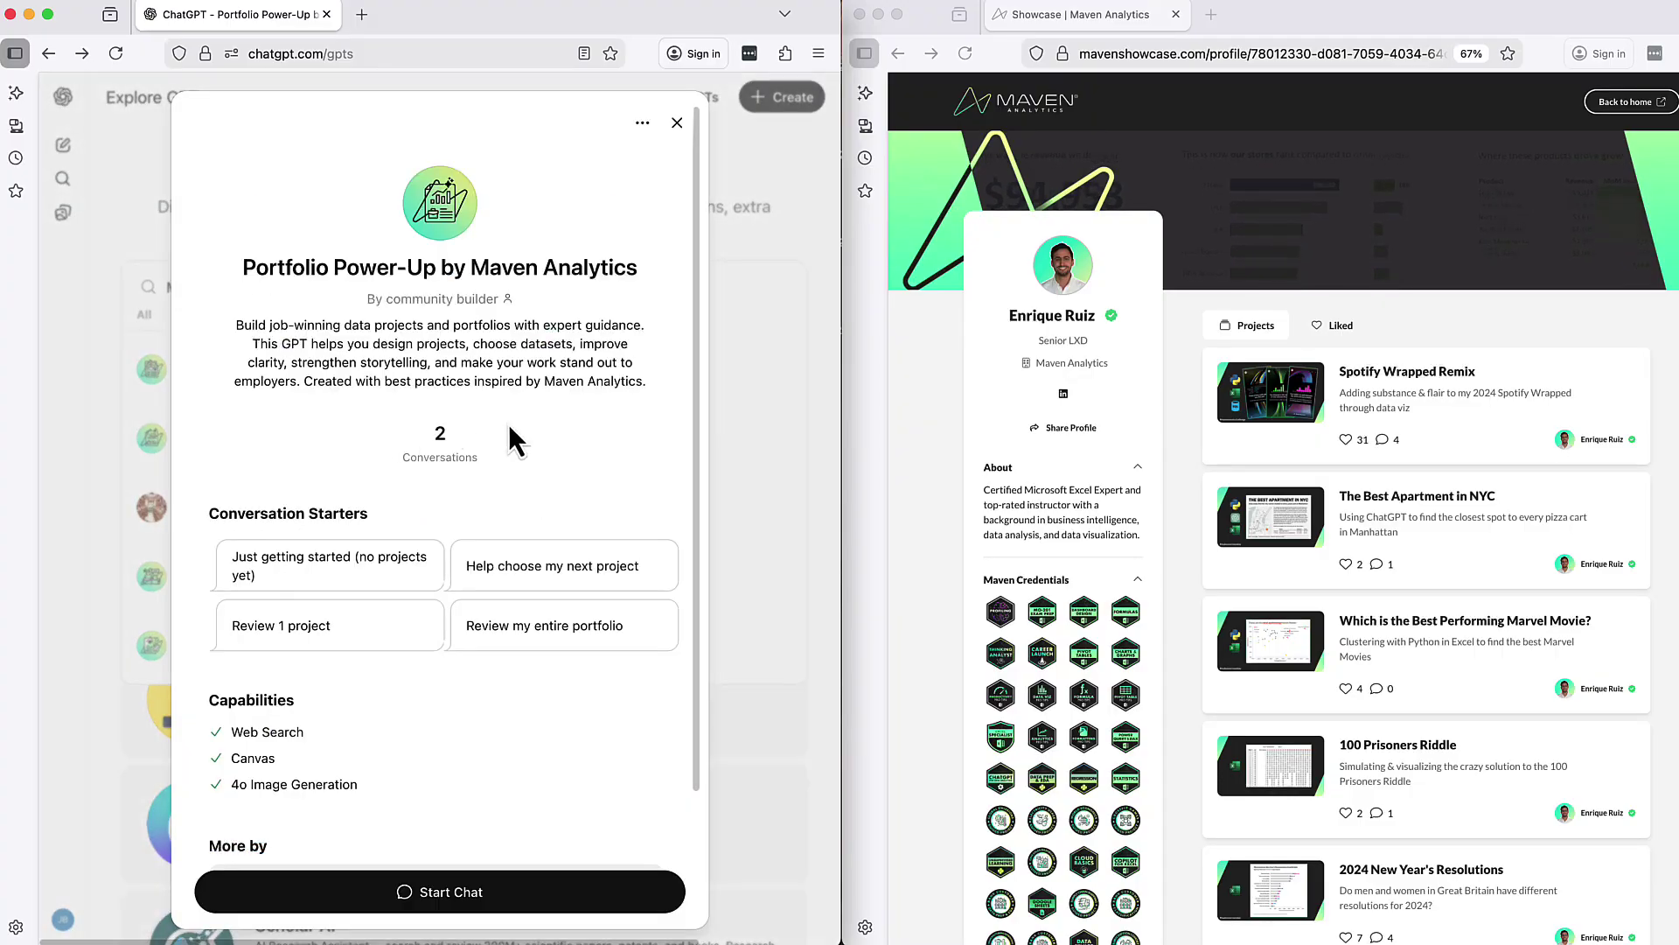
- Search Explore GPTs for 'Maven Analytics' and browse the five results, including Portfolio Power-Up
left_click(438, 889)
left_click(239, 425)
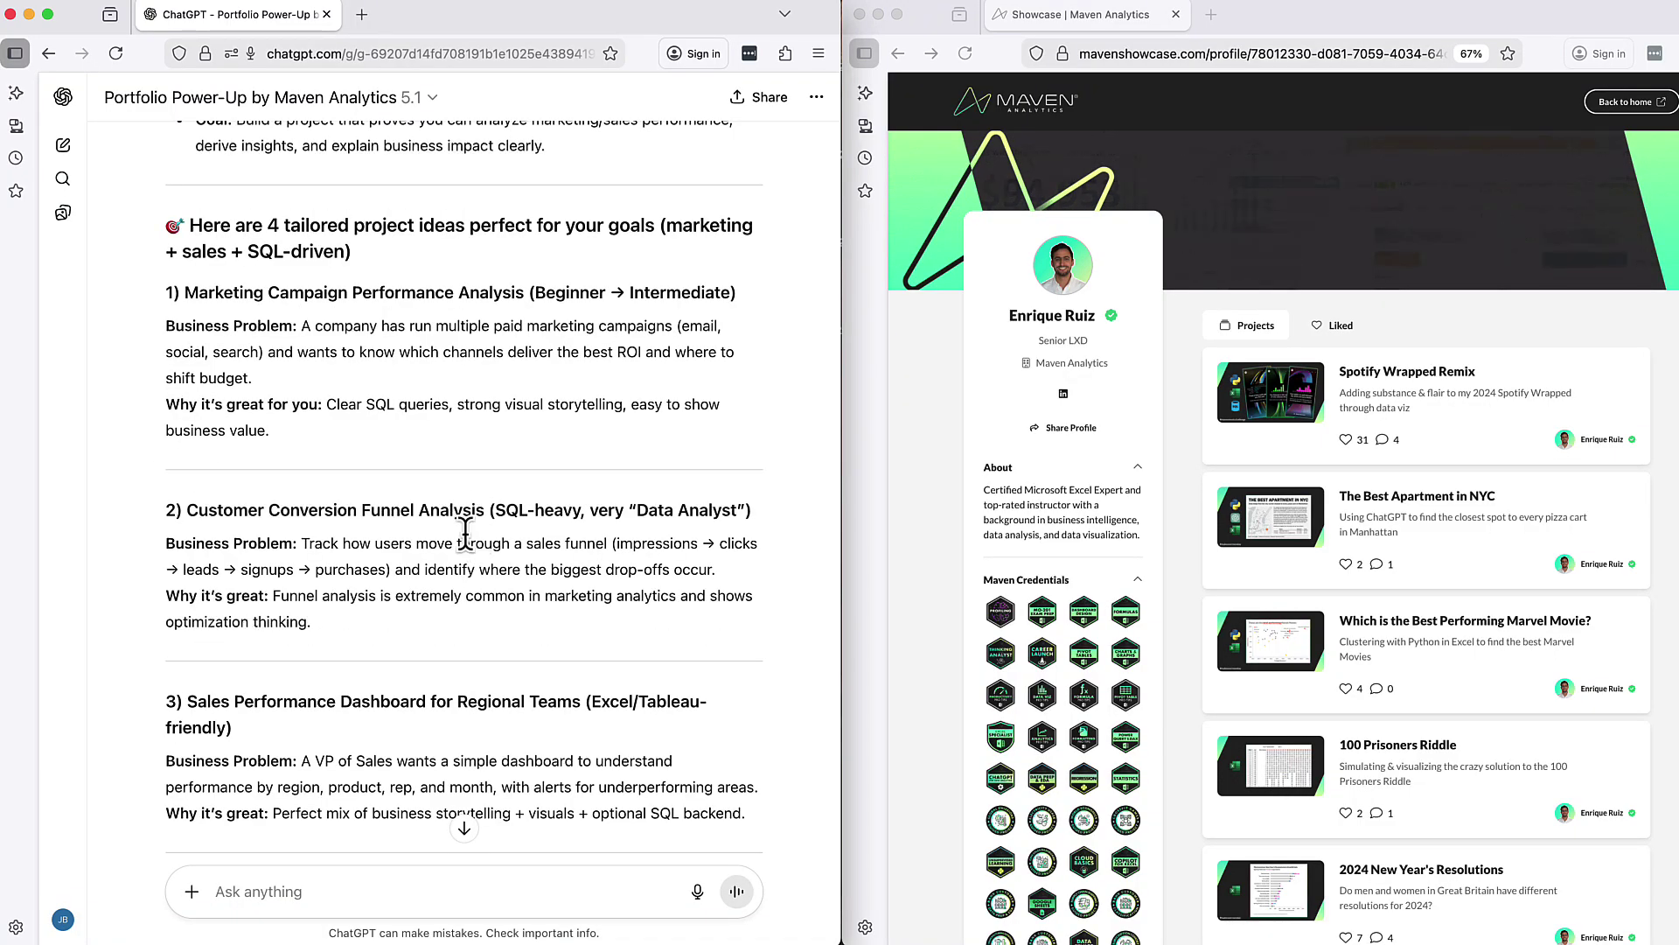
scroll(419, 616, "down", 5)
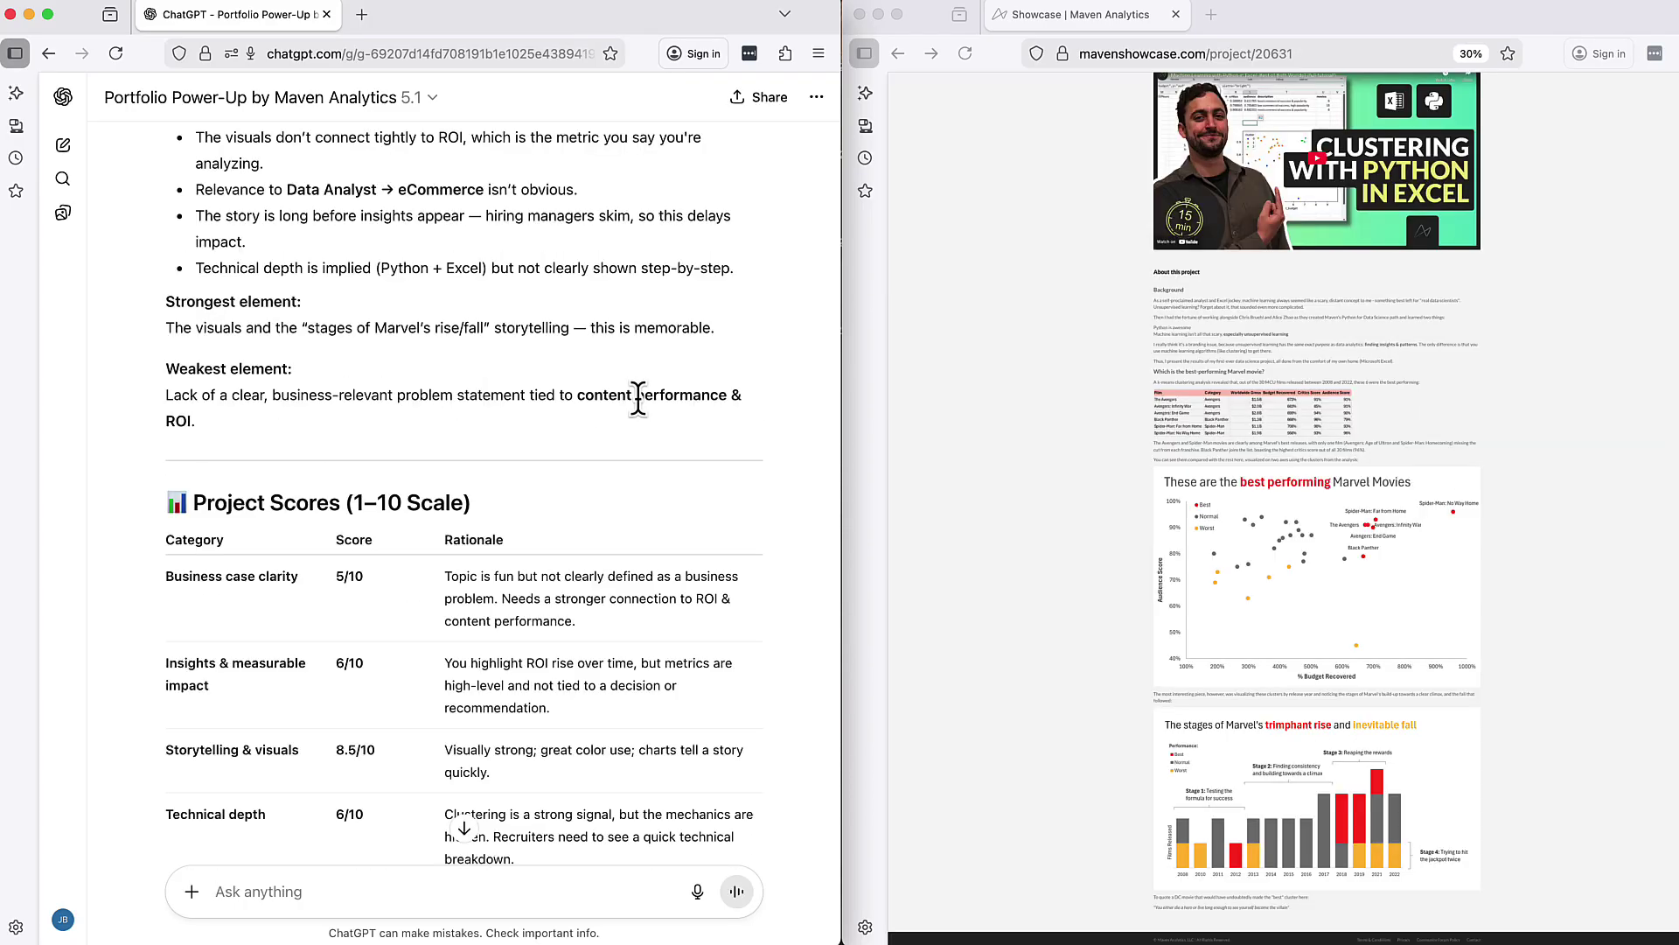
scroll(747, 429, "down", 5)
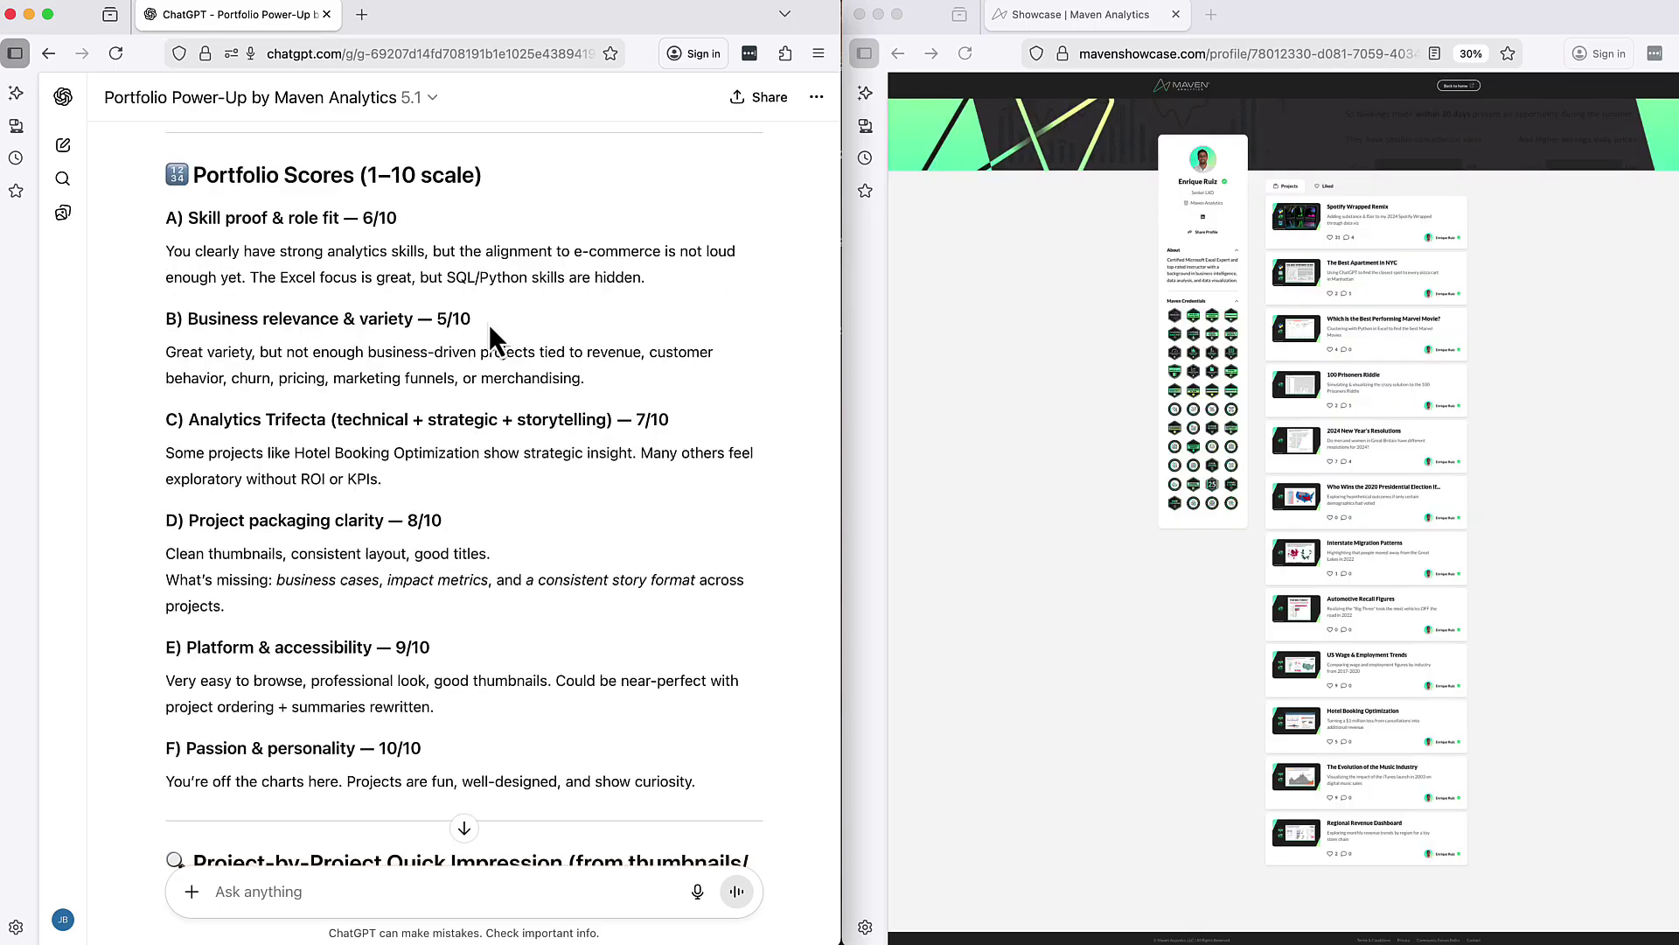
scroll(513, 506, "down", 3)
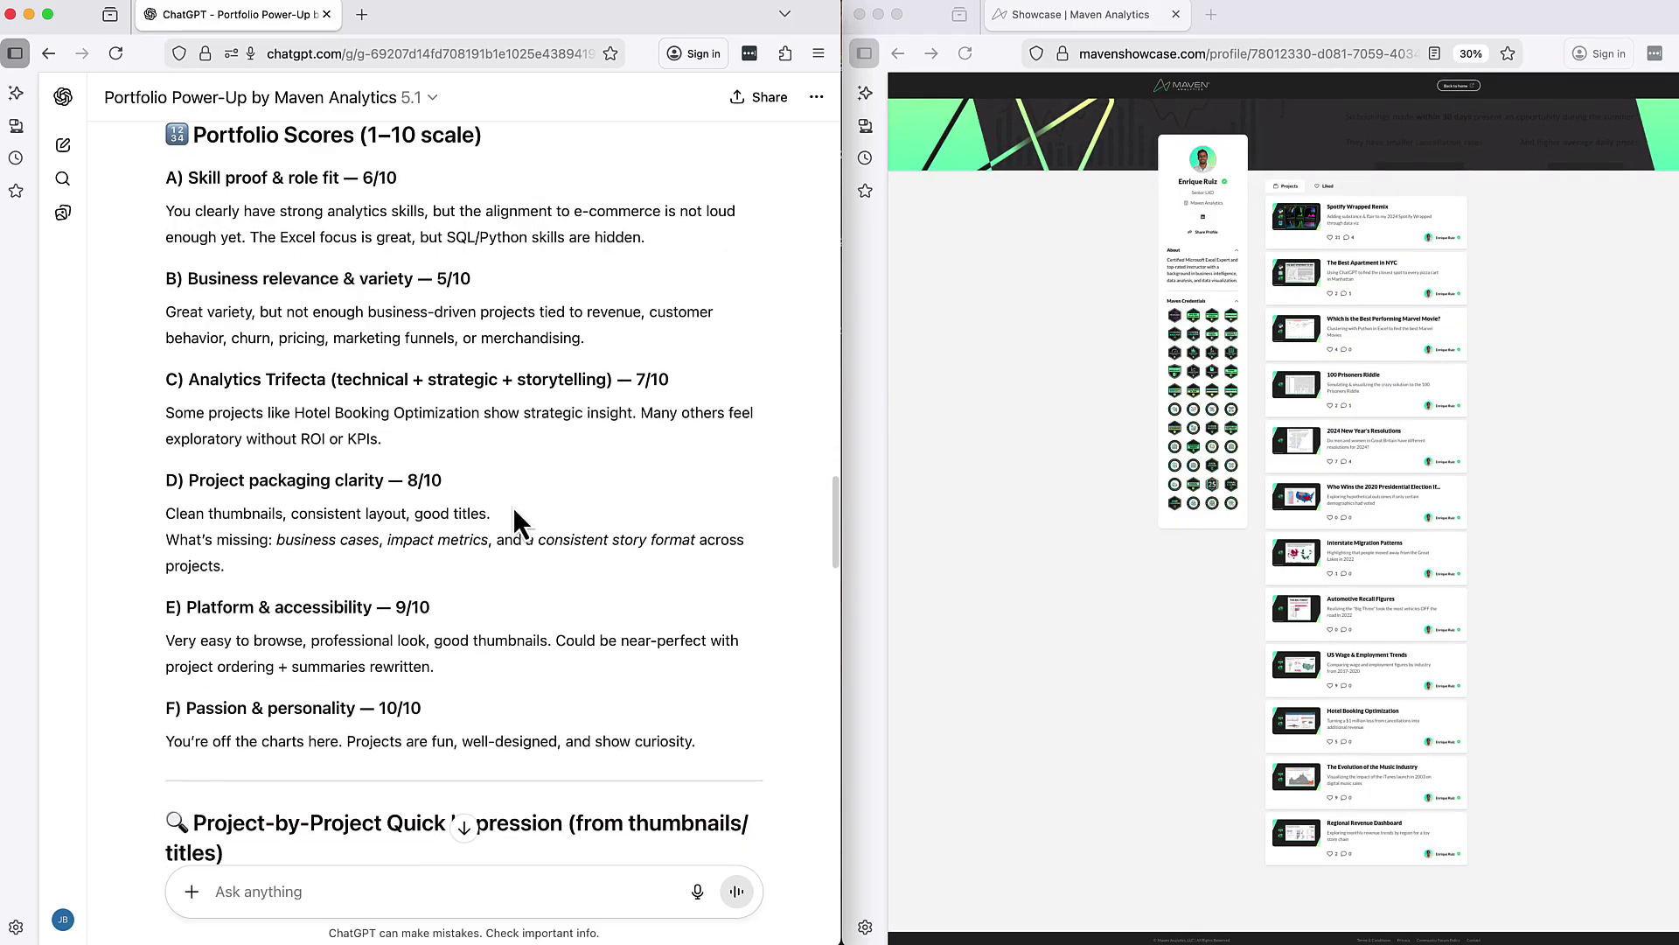
scroll(498, 385, "down", 15)
scroll(579, 480, "up", 1)
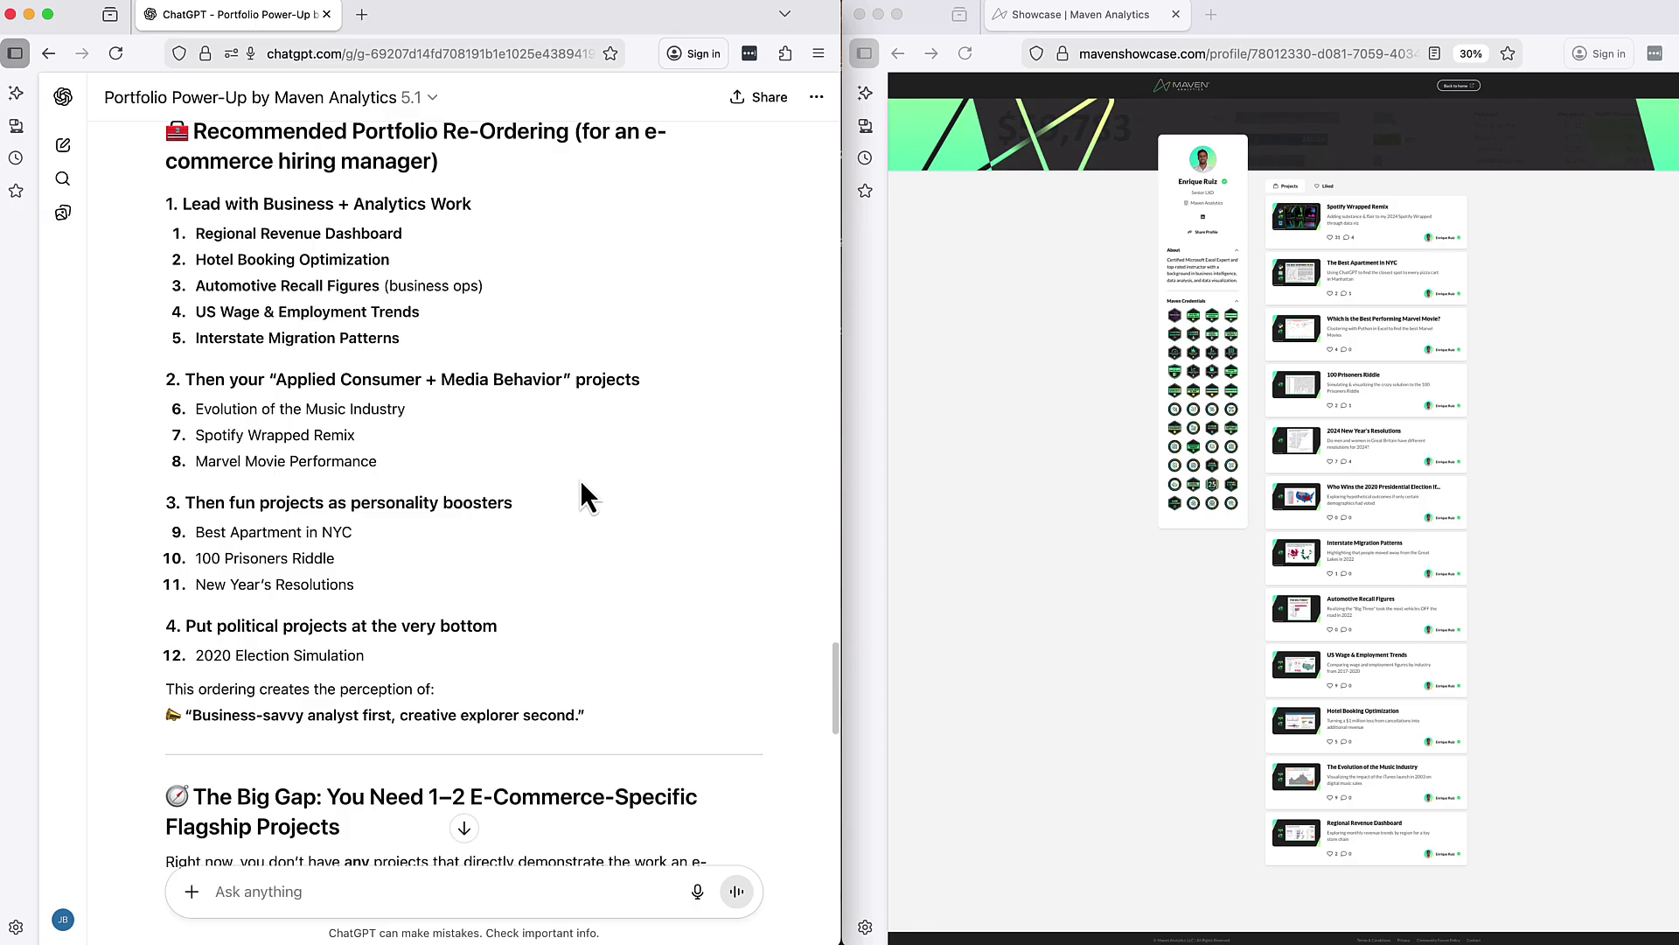
scroll(580, 479, "down", 5)
scroll(422, 510, "down", 3)
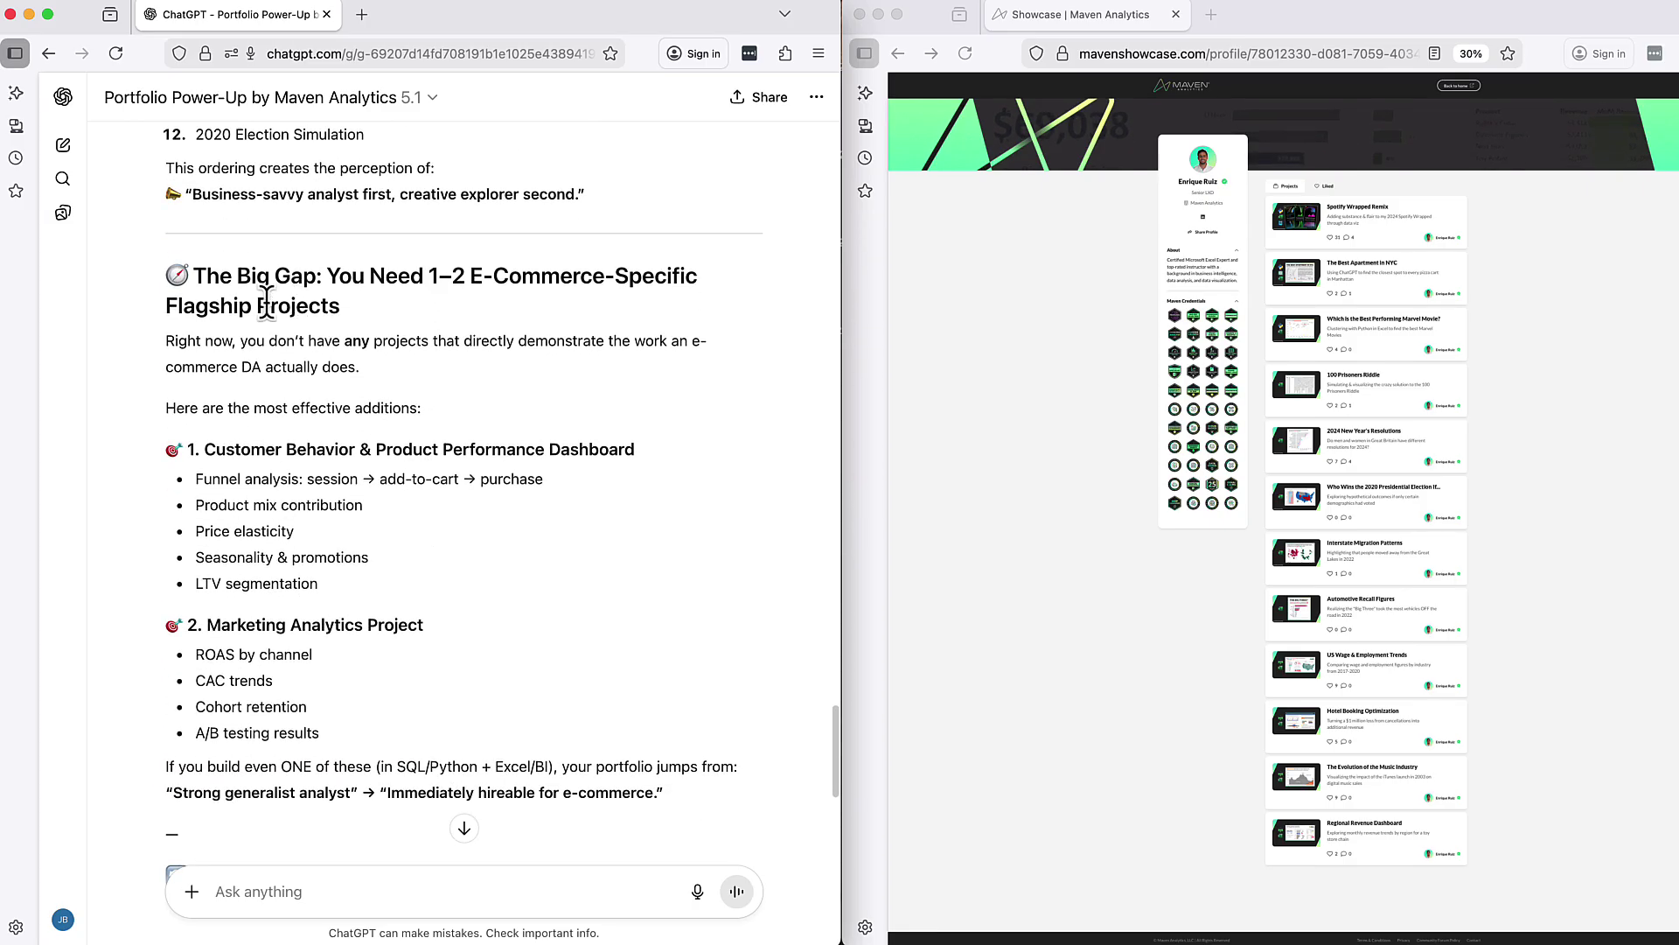
left_click_drag(189, 275, 453, 306)
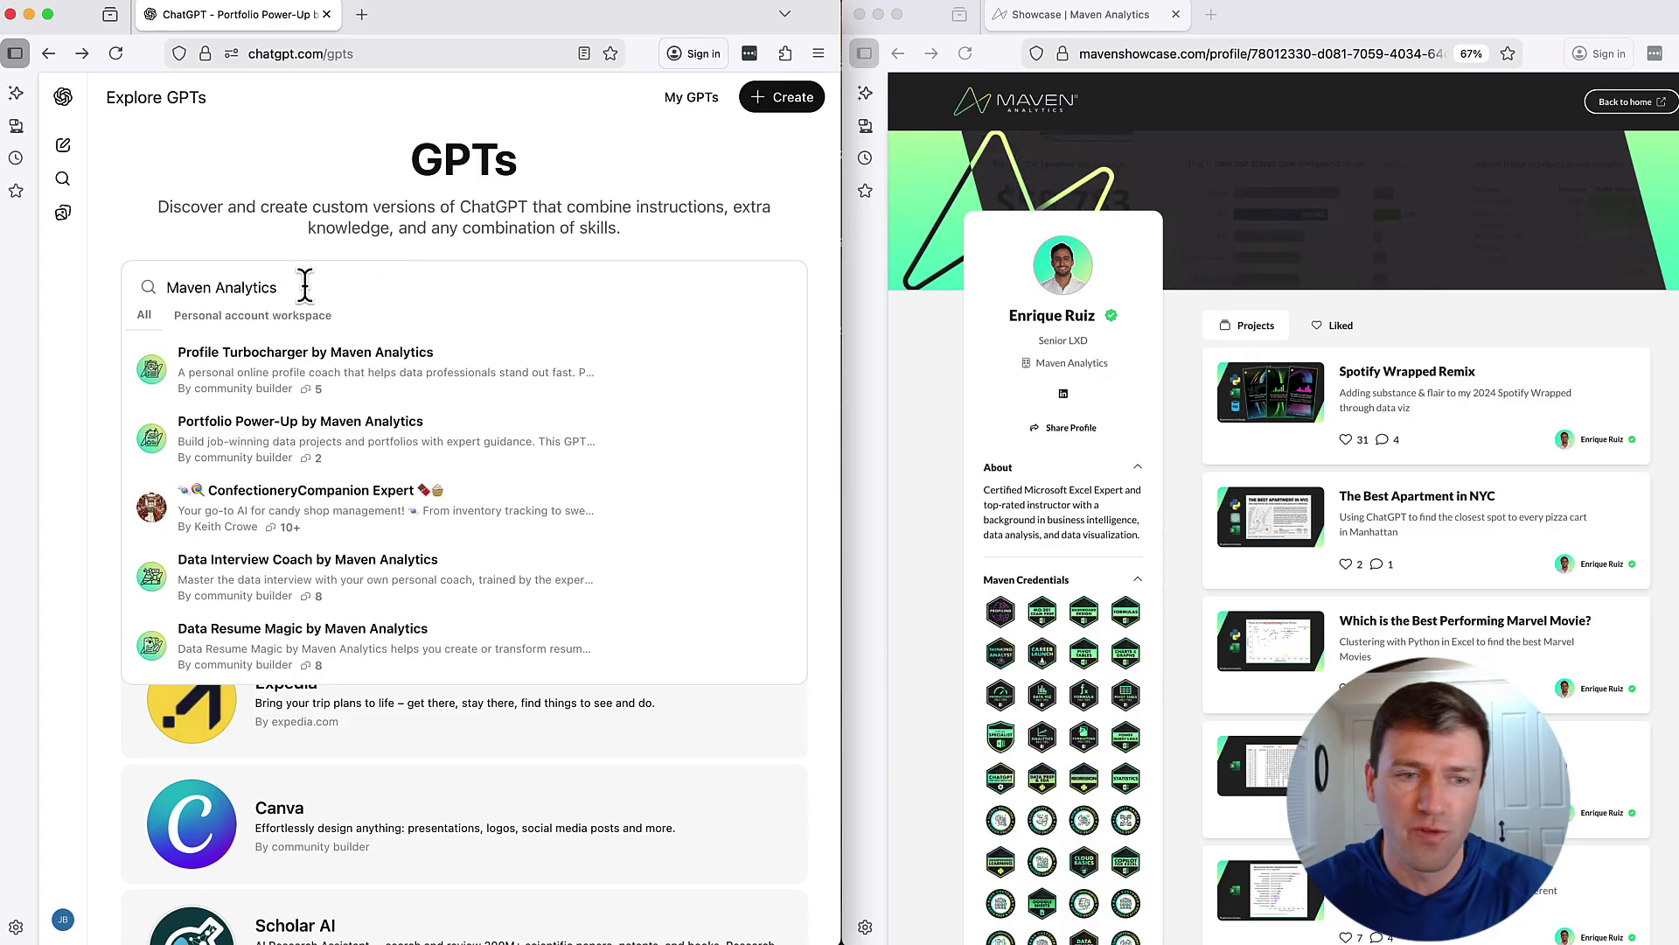
- Open the Portfolio Power-Up by Maven Analytics details and start a chat with it
left_click(285, 435)
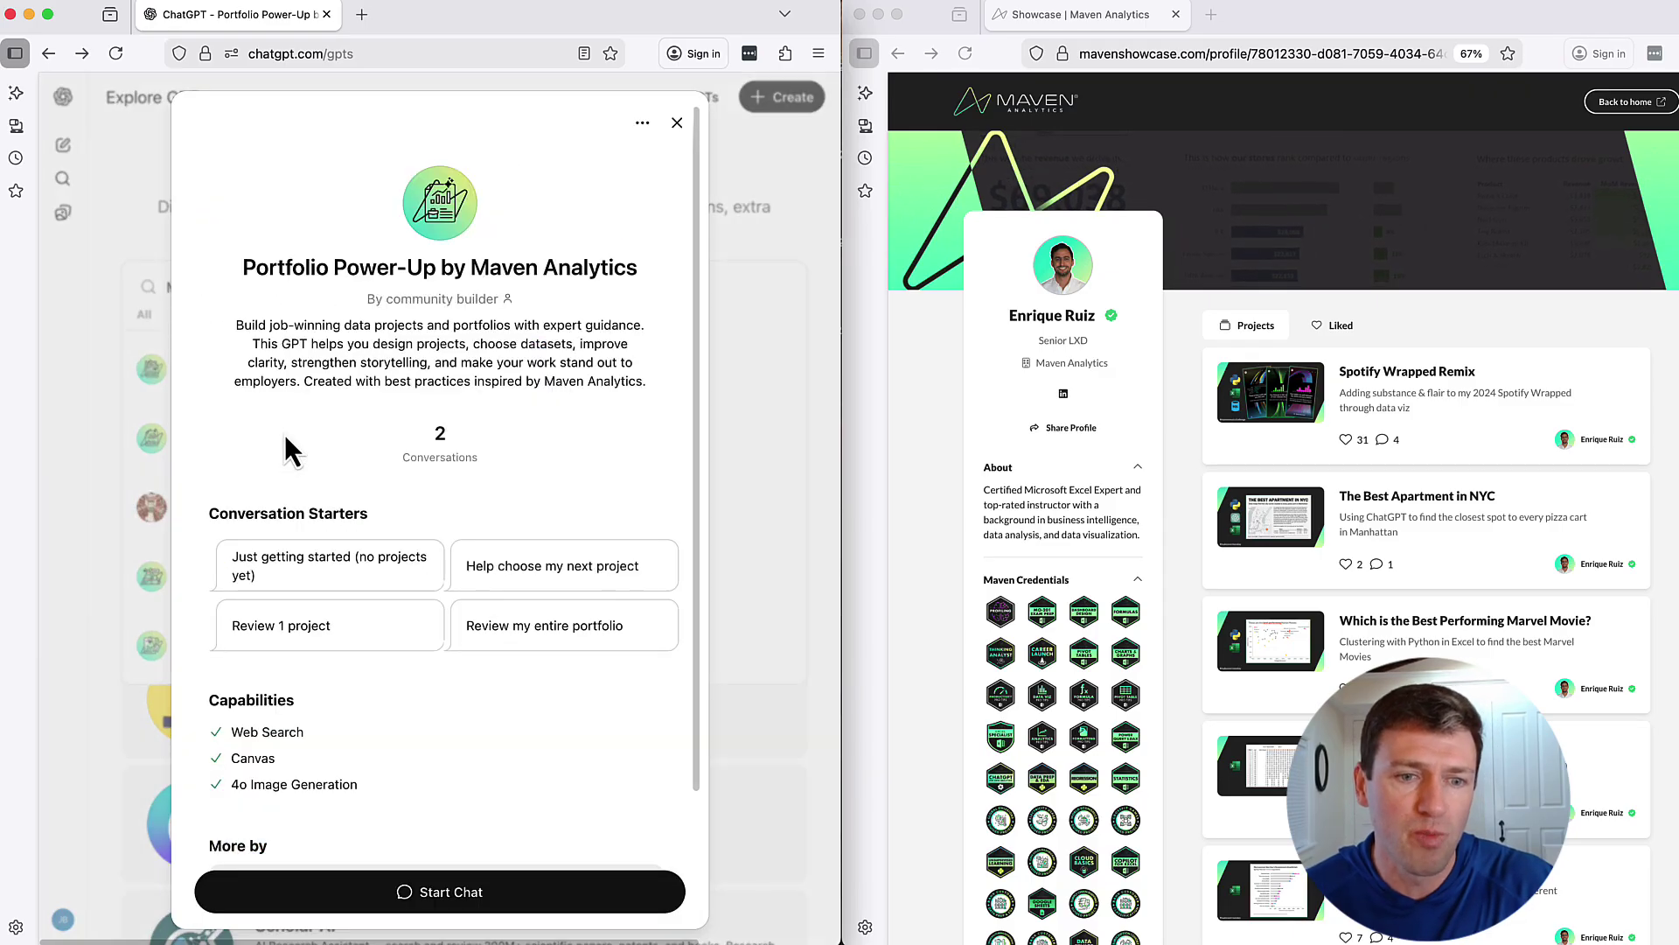
left_click(480, 906)
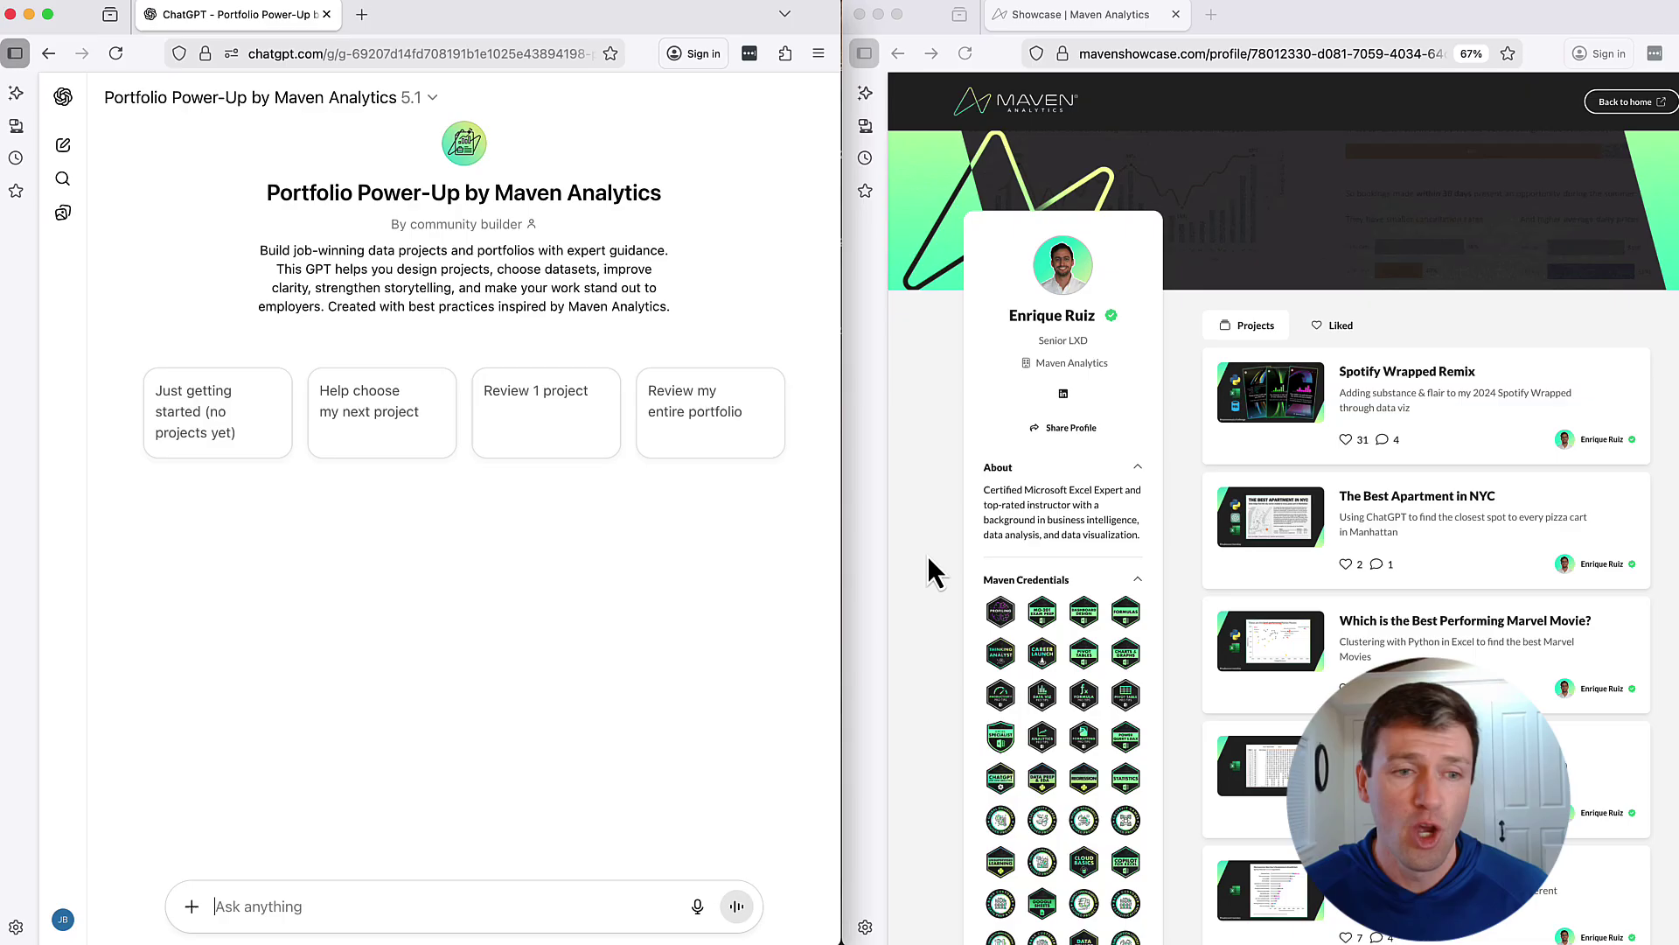
- Send the 'Just getting started (no projects yet)' starter and read the five intake questions
left_click(241, 426)
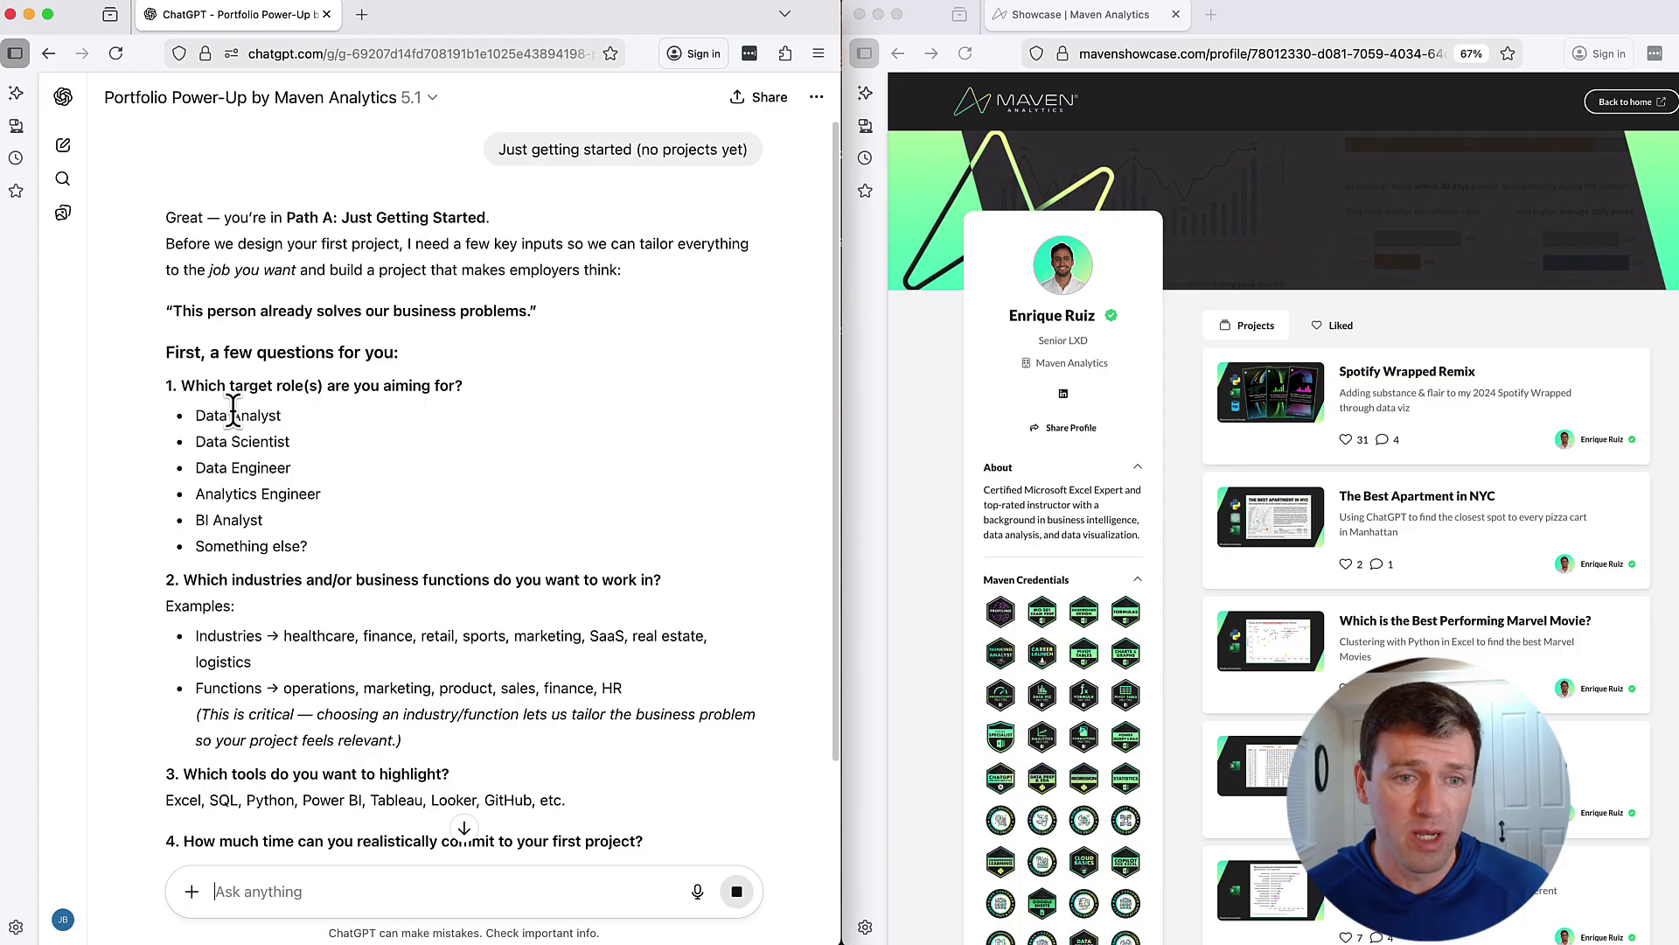
scroll(263, 433, "down", 3)
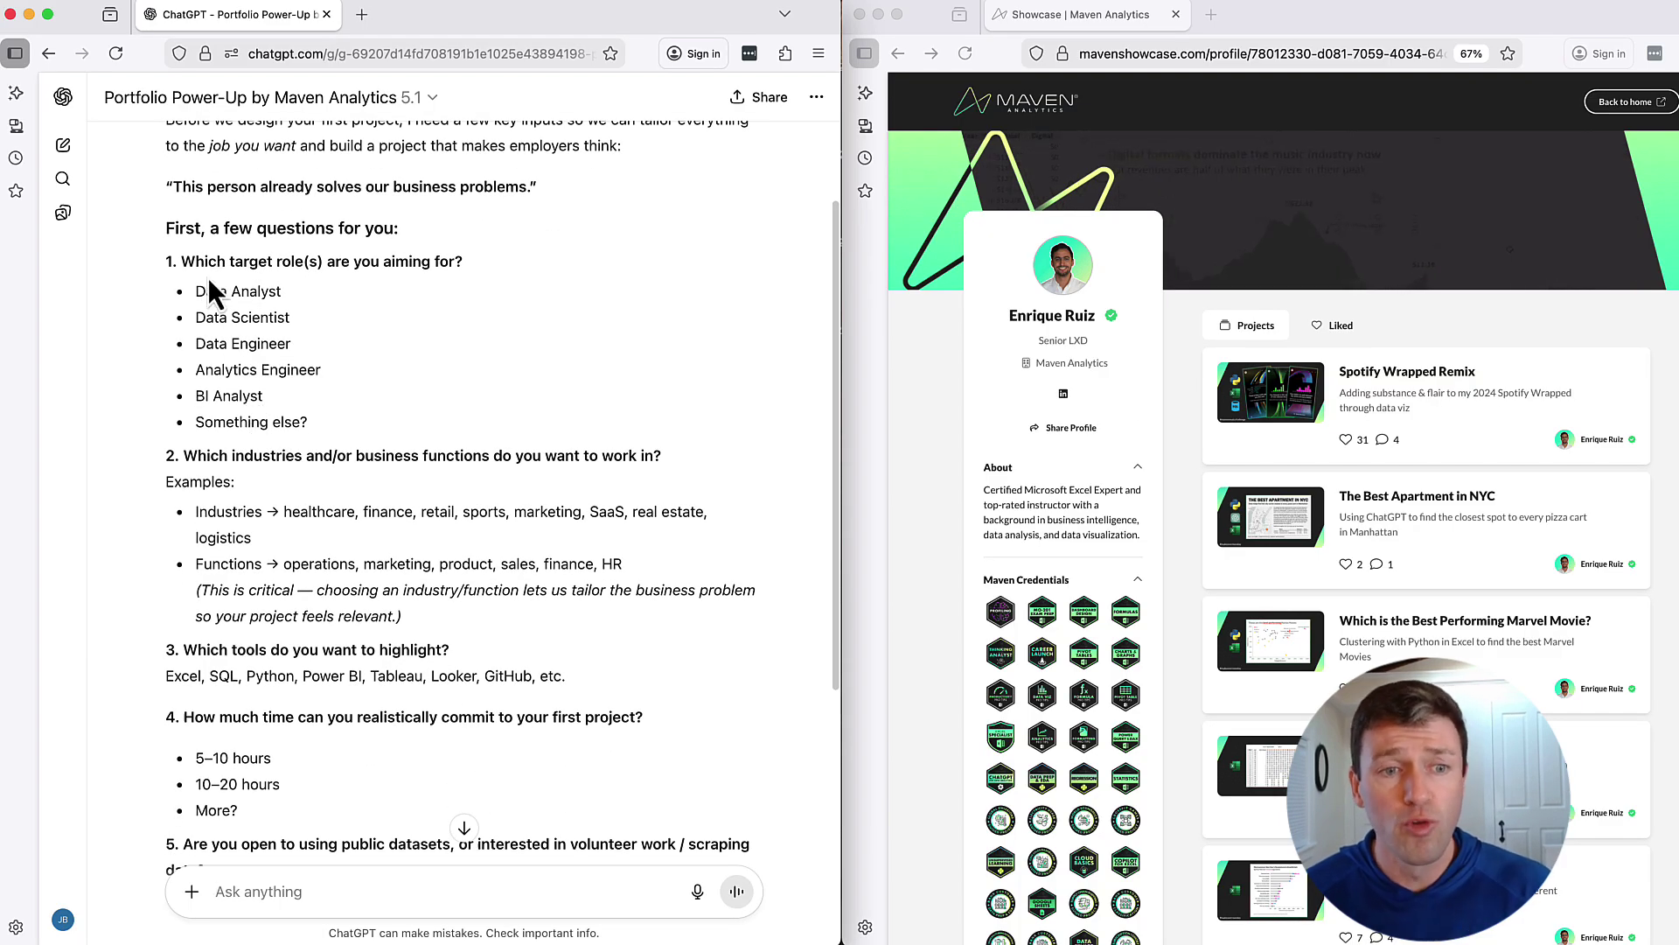
scroll(294, 437, "down", 2)
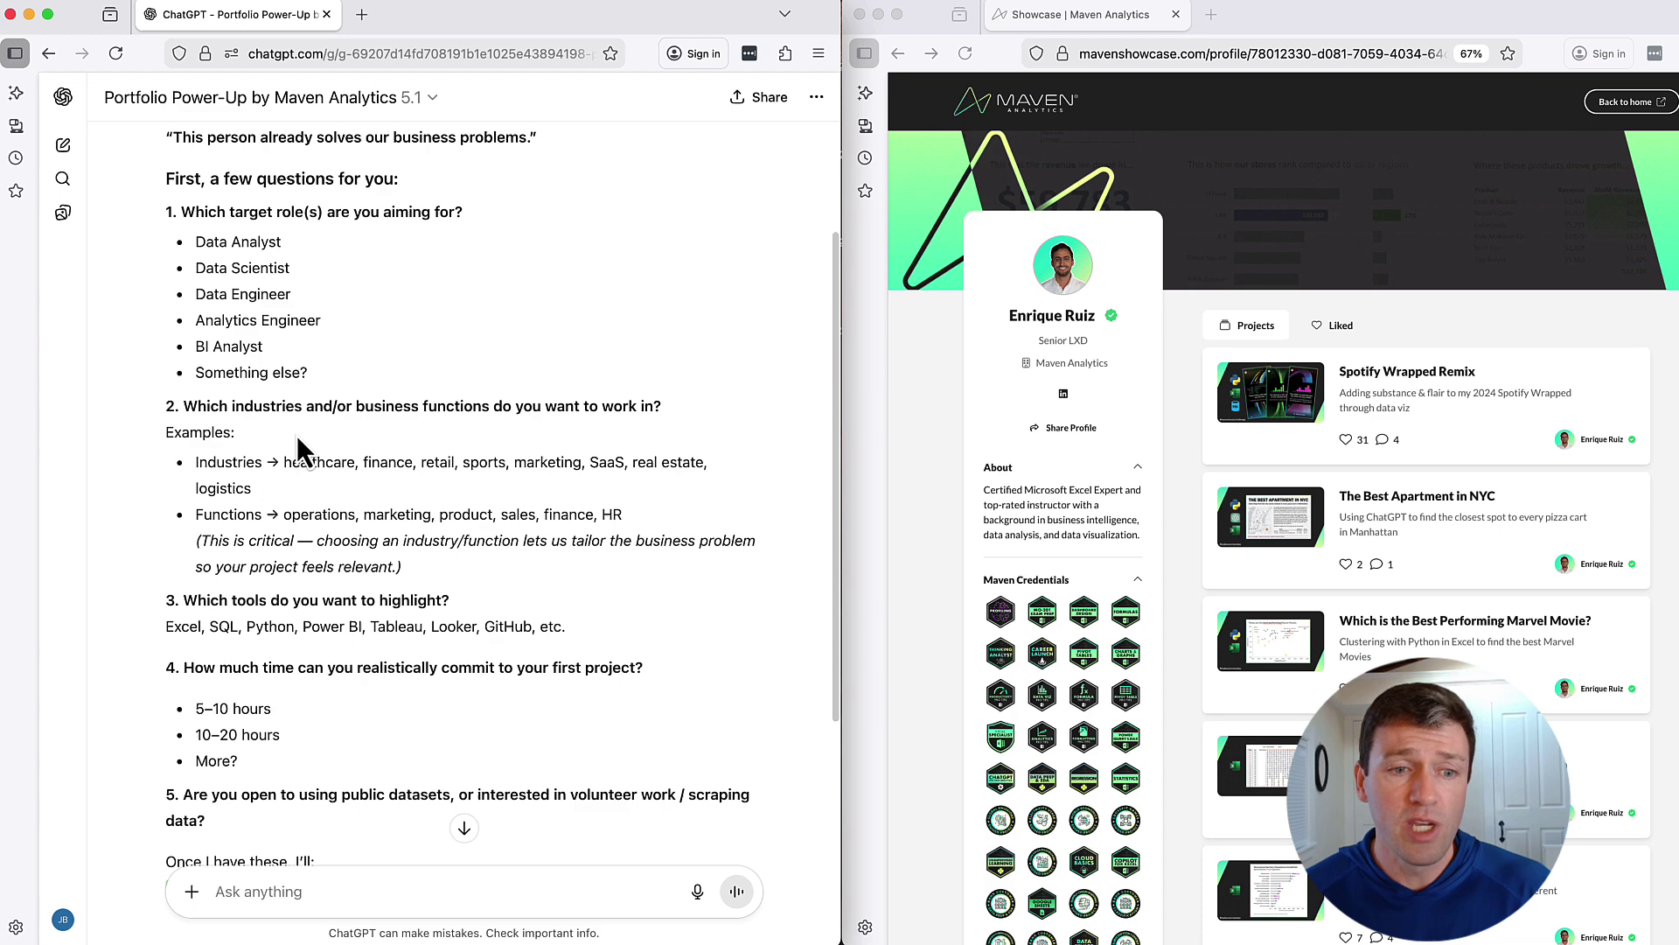
scroll(305, 434, "down", 4)
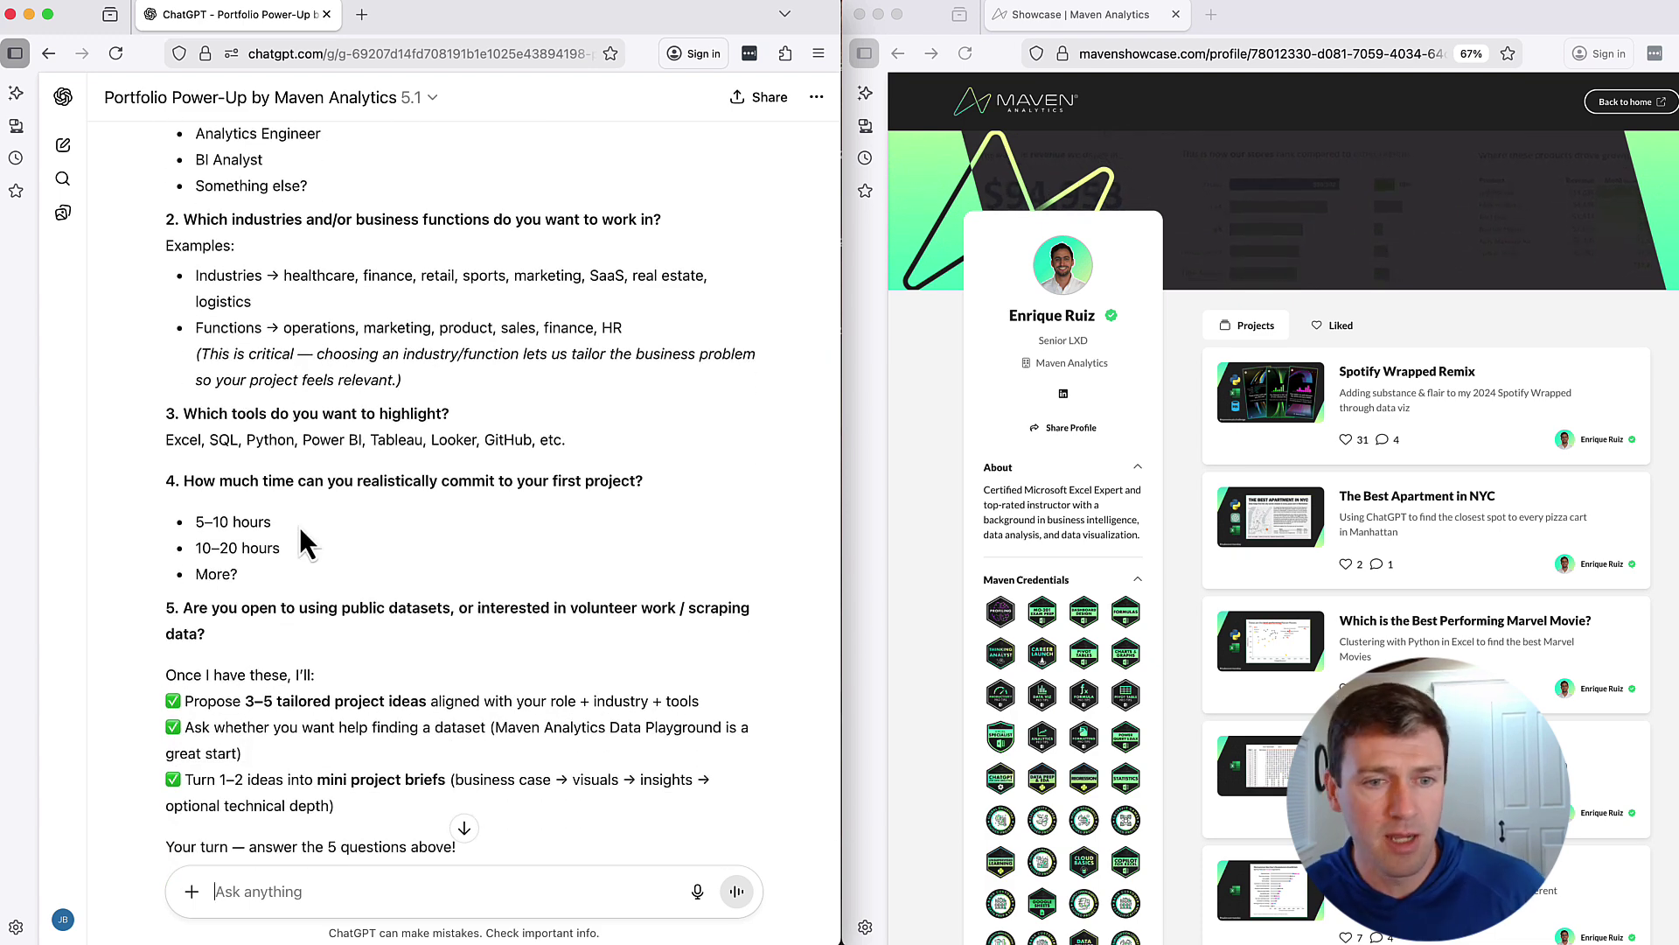
scroll(424, 600, "down", 2)
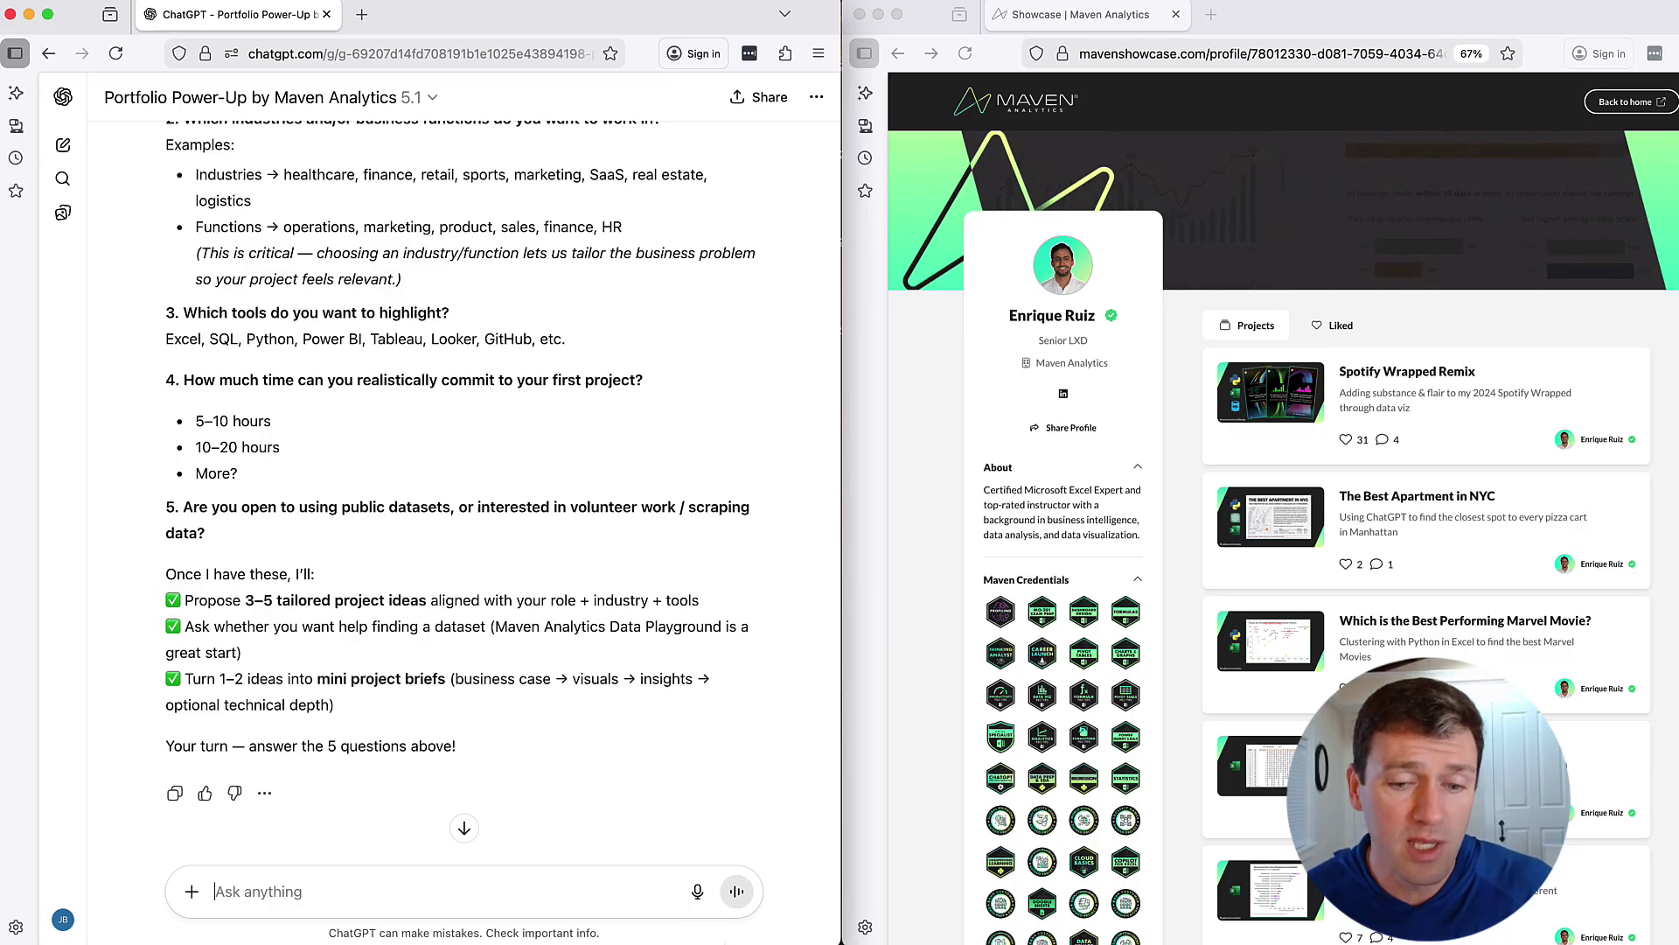
- Dictate the answers: data analyst roles, marketing and sales, SQL and Excel, about 5–10 hours
left_click(703, 901)
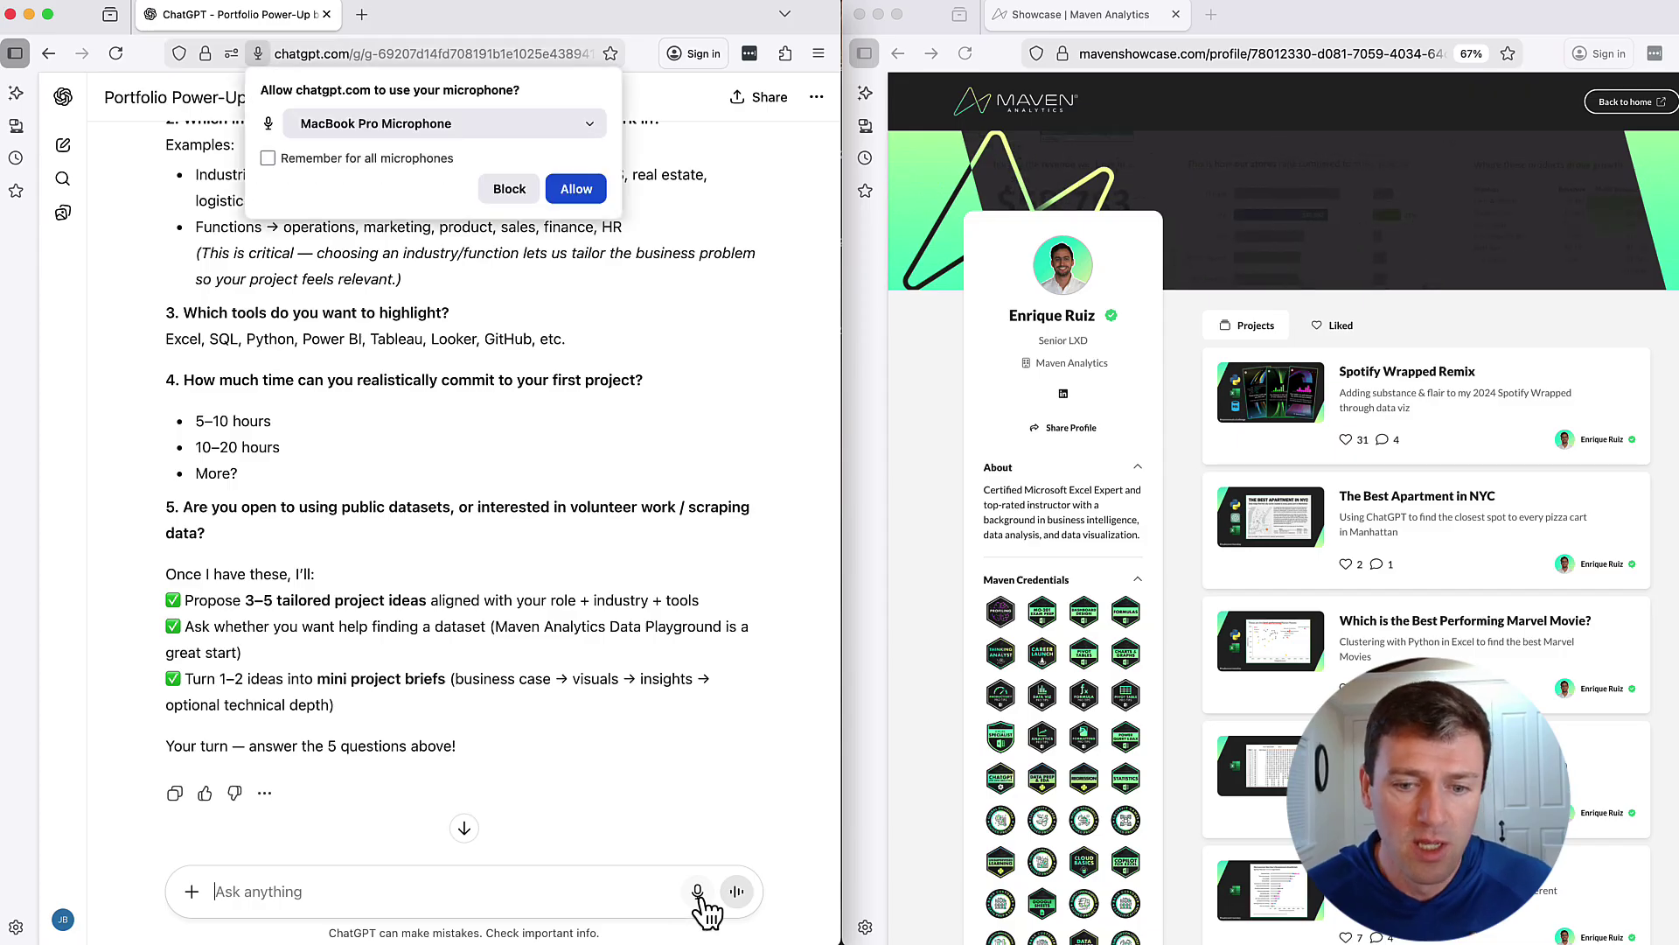
left_click(584, 191)
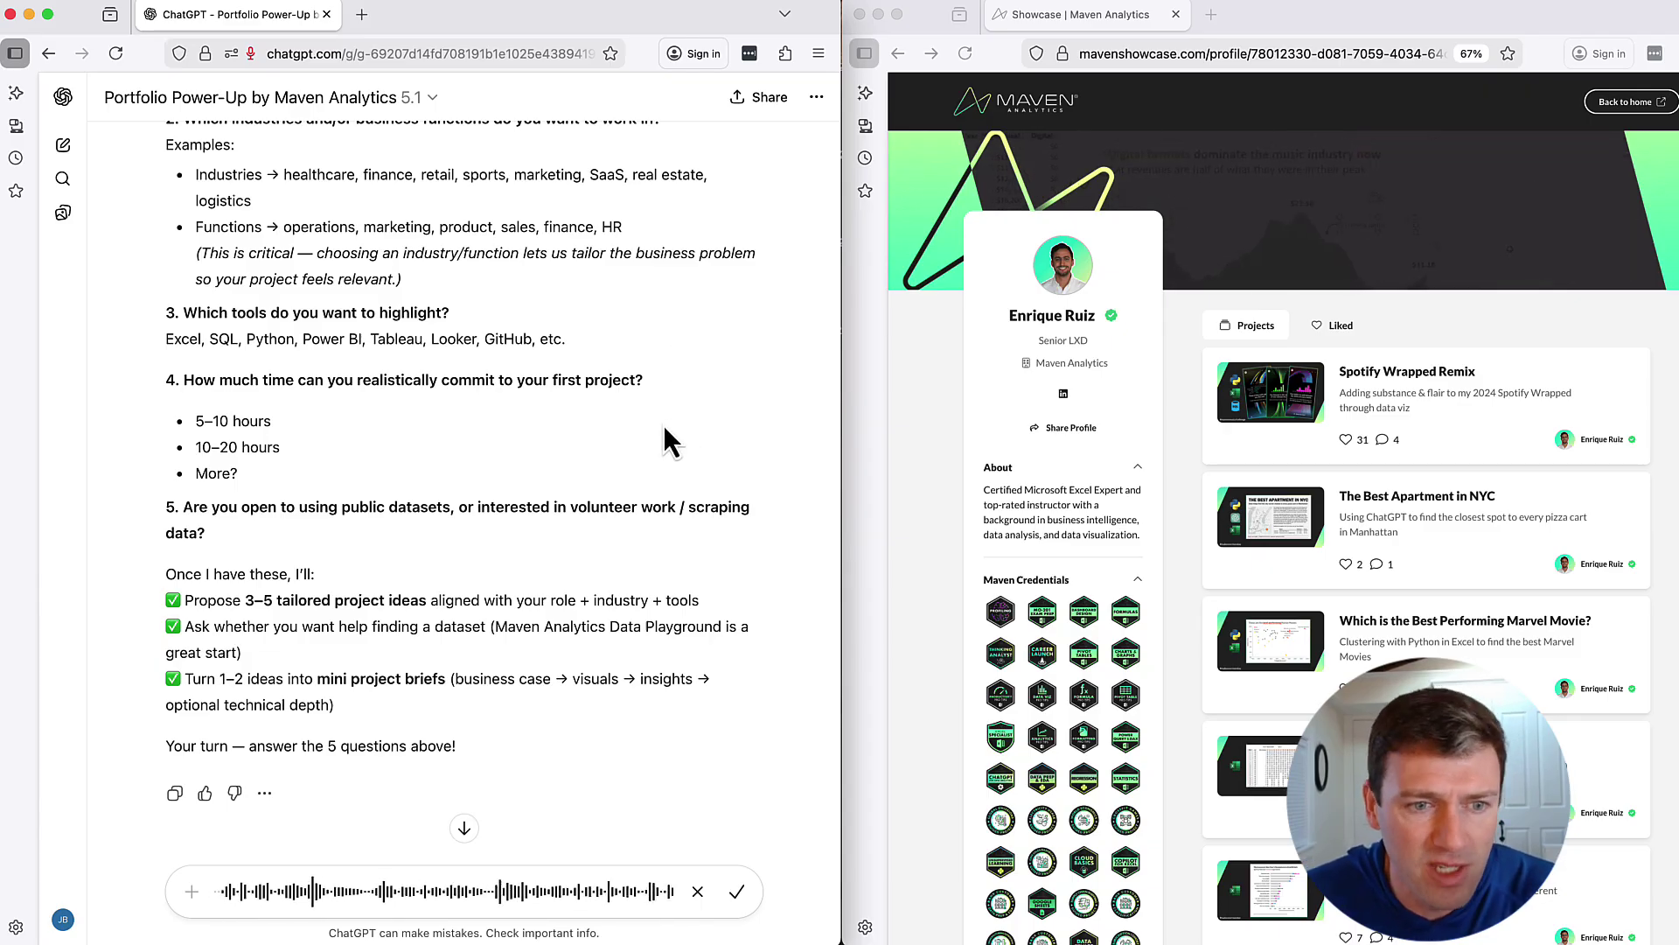
left_click(737, 892)
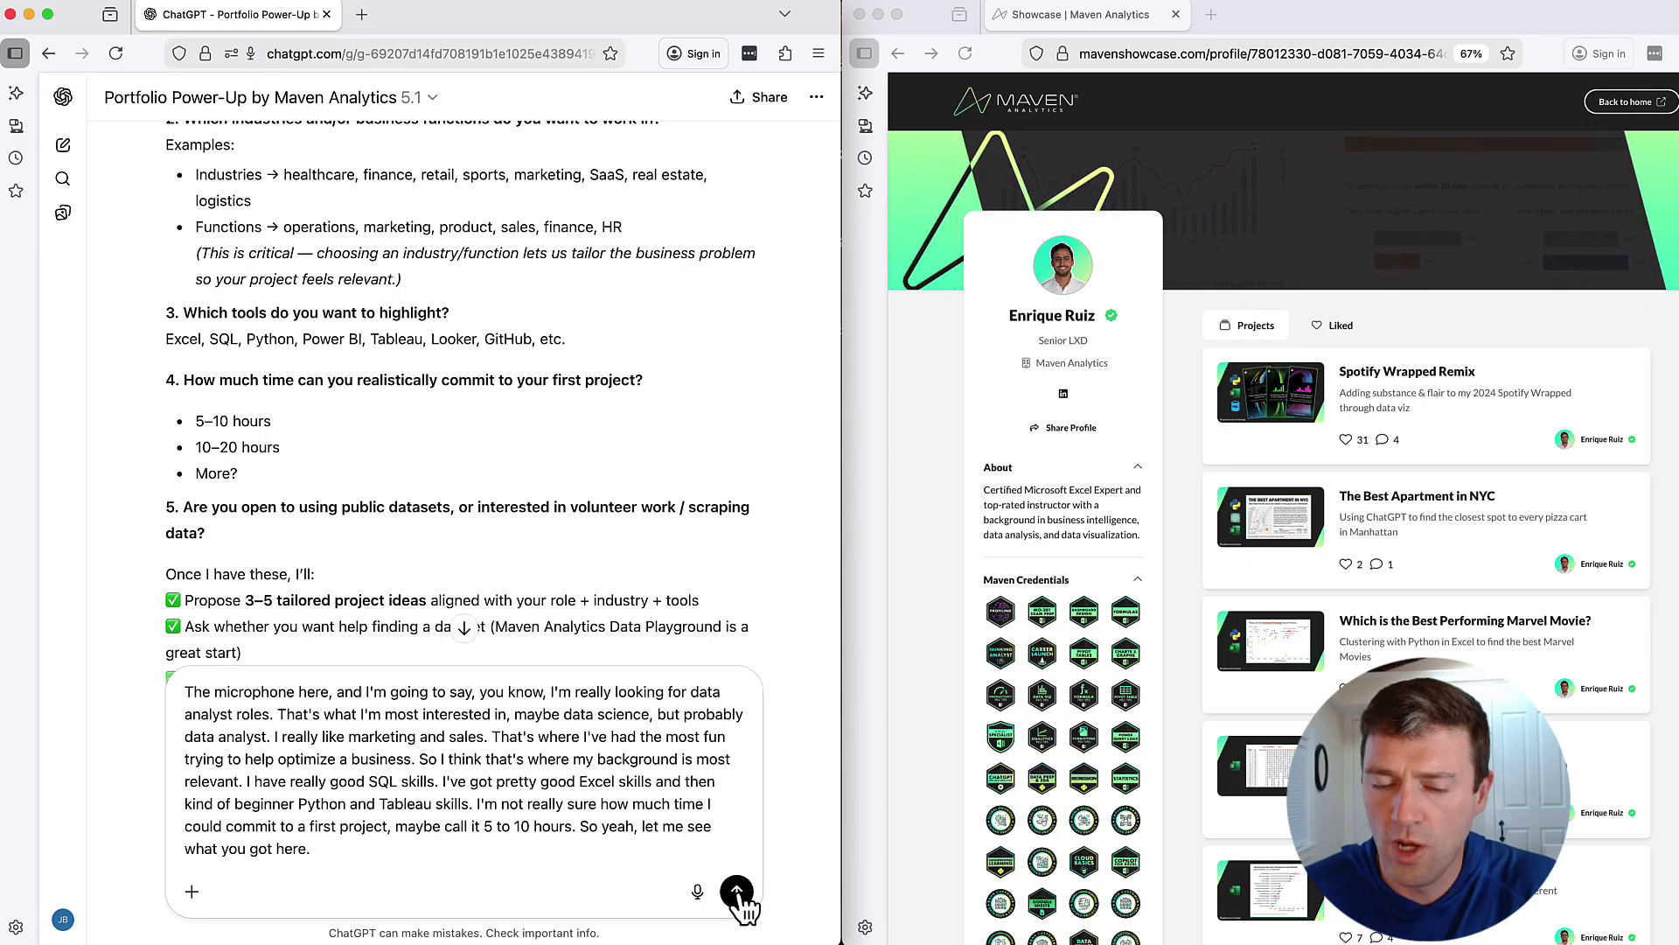
- Send the dictated answer, then review the profile summary and the four suggested project ideas
left_click(737, 892)
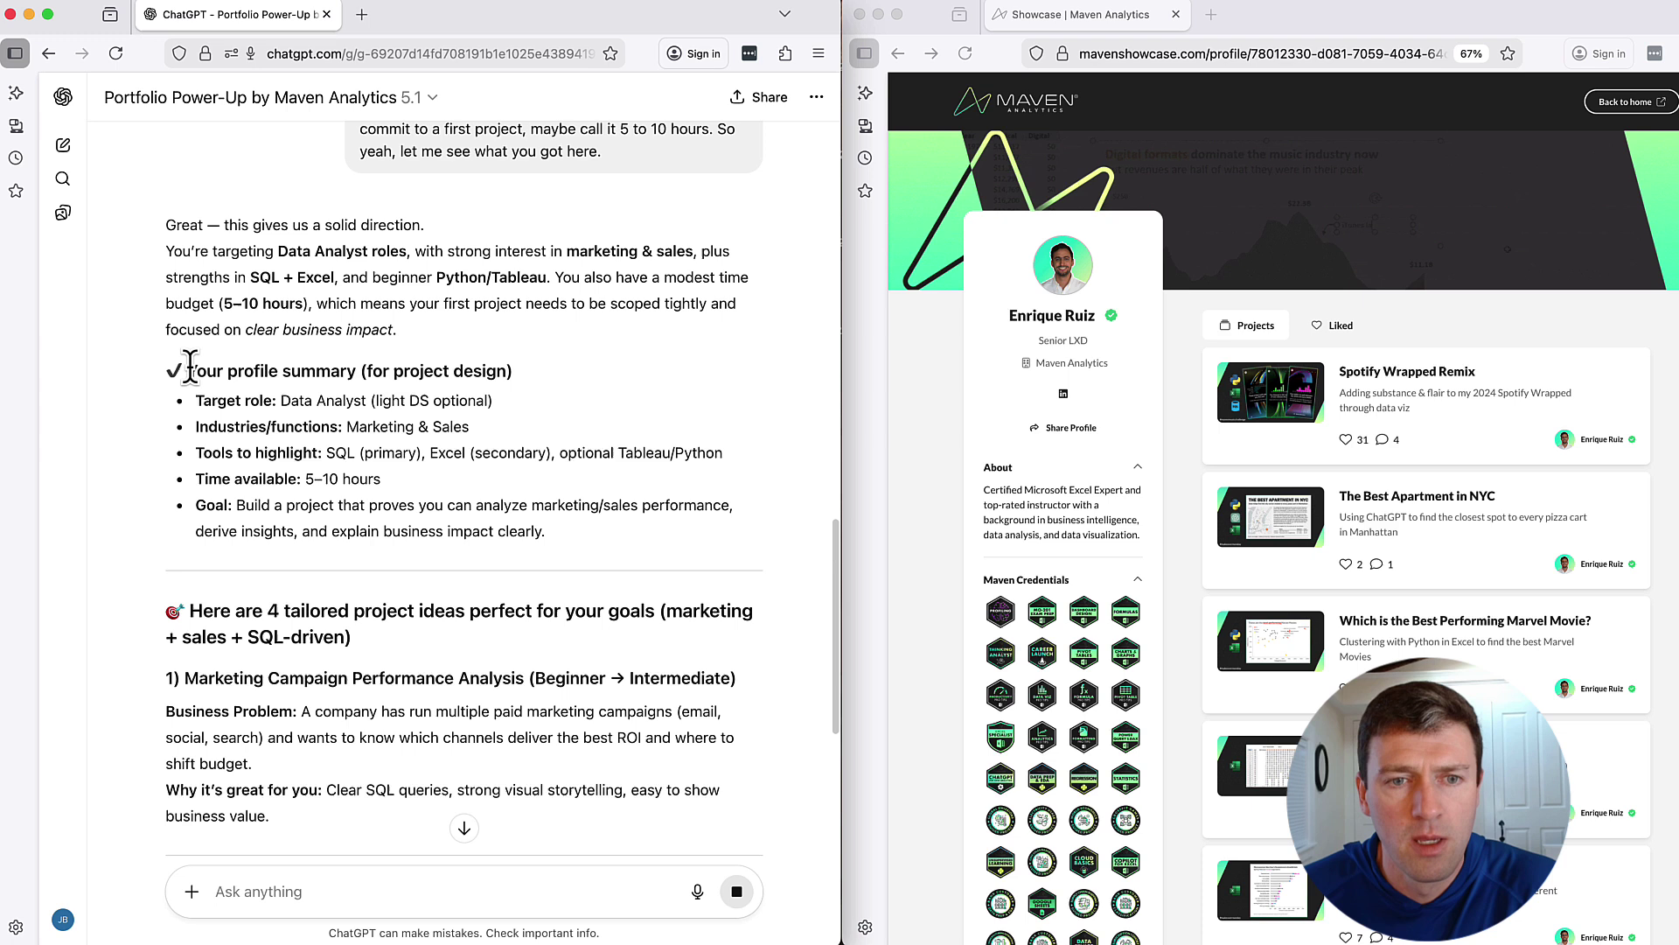
left_click_drag(190, 368, 580, 532)
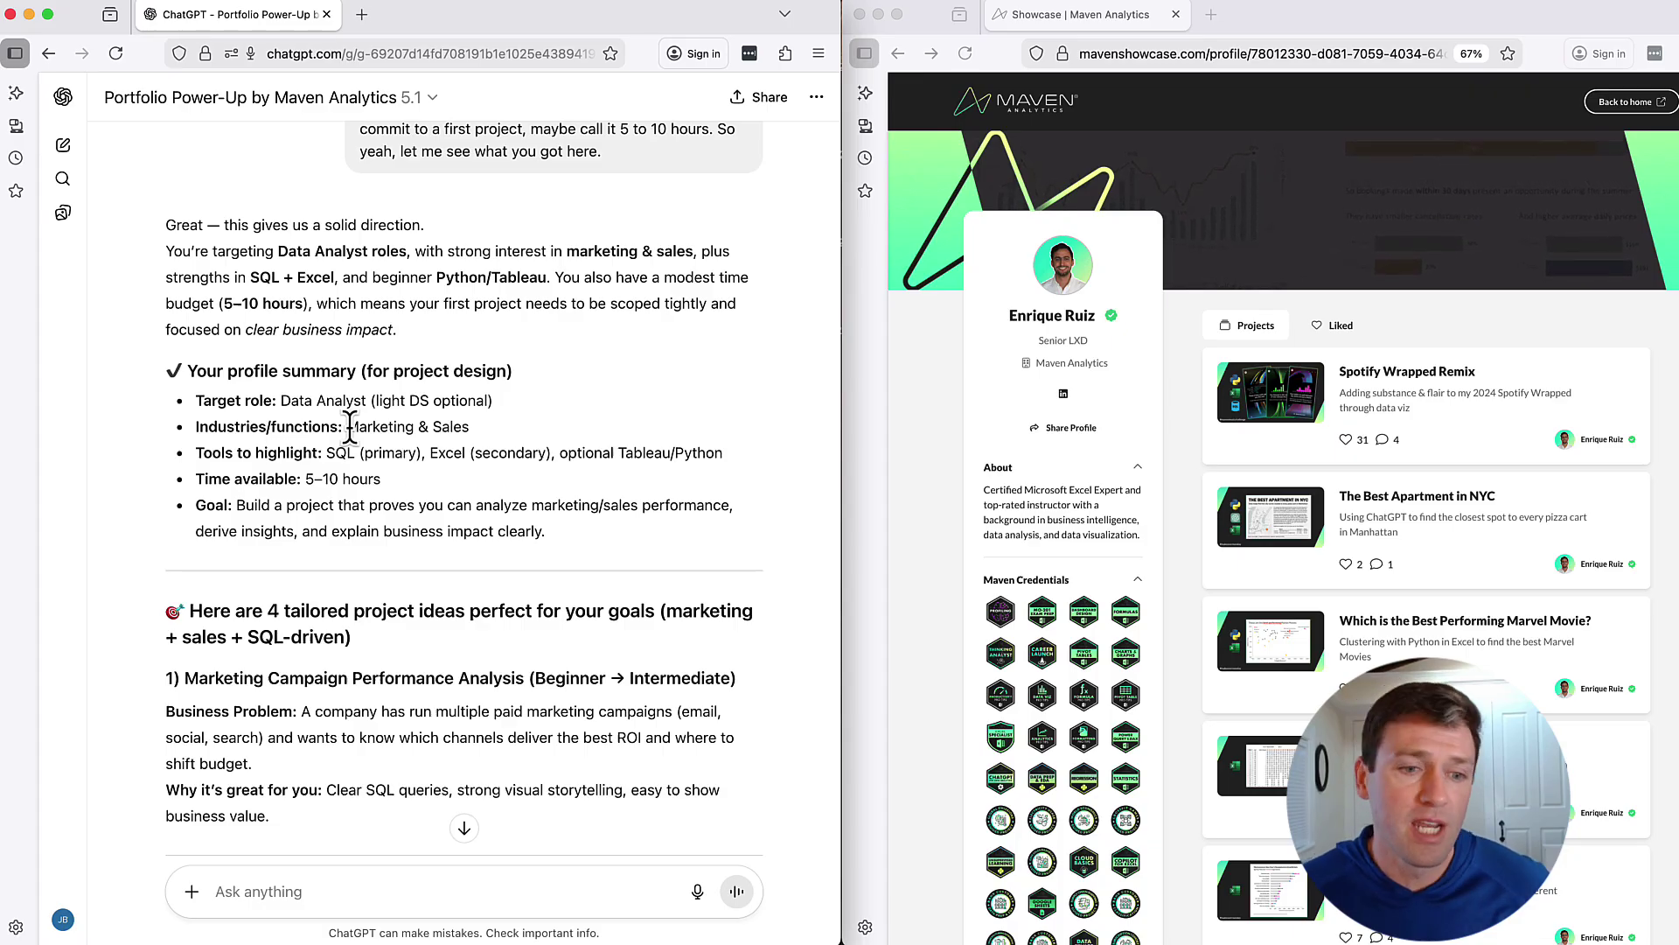
scroll(572, 670, "down", 5)
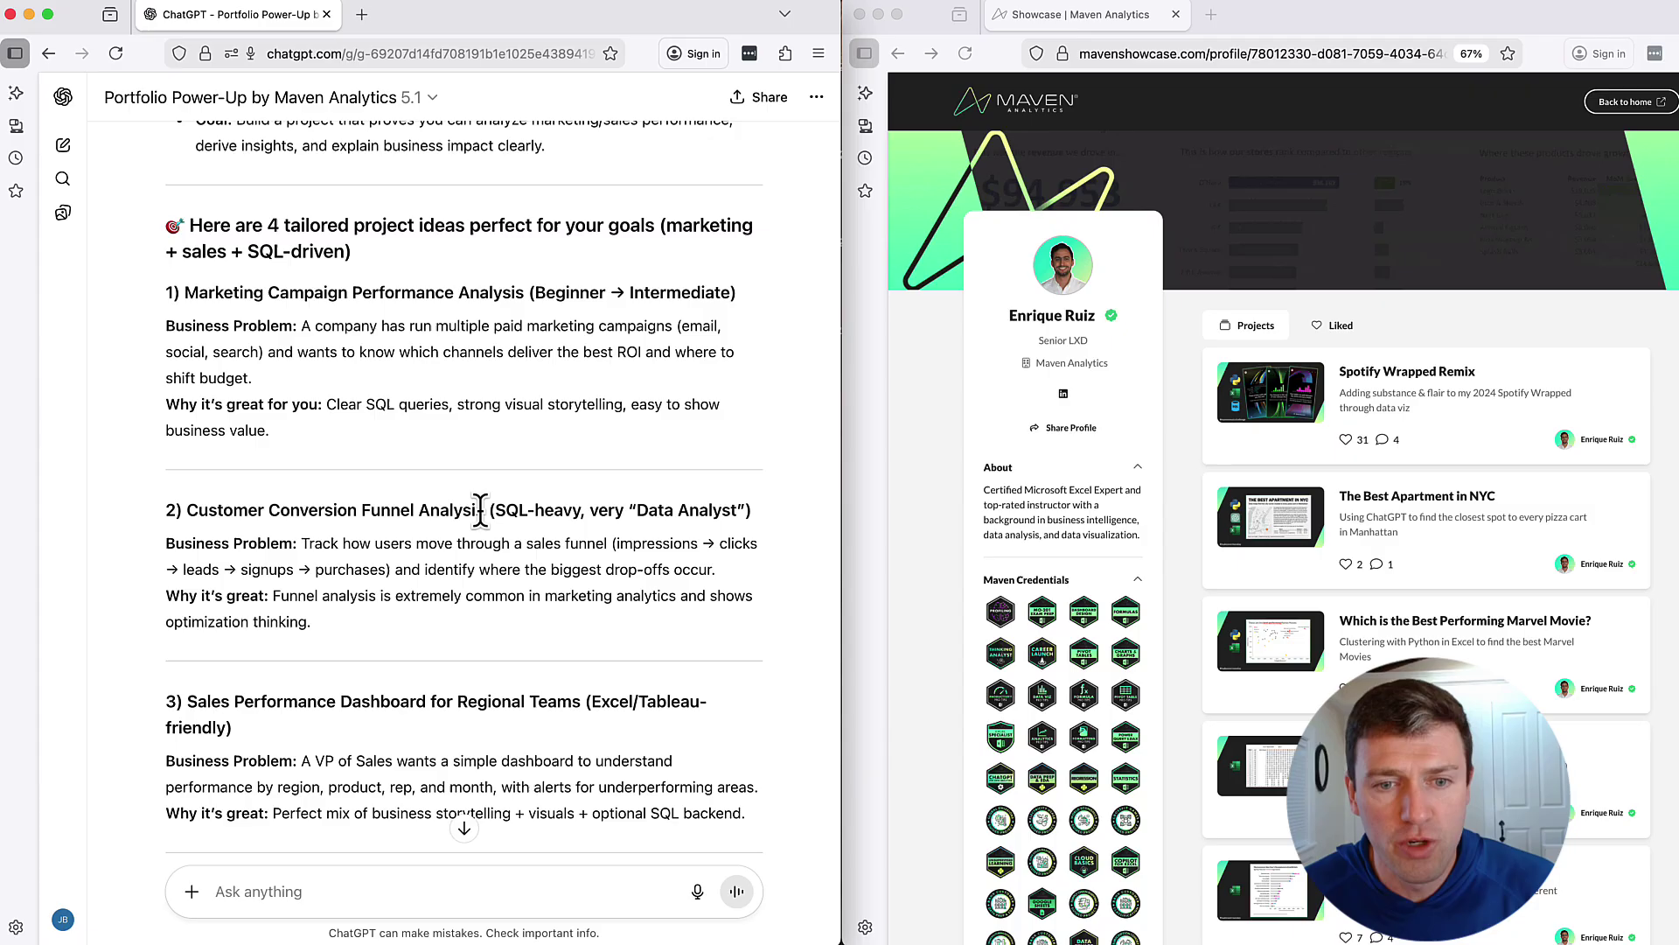
scroll(420, 626, "down", 1)
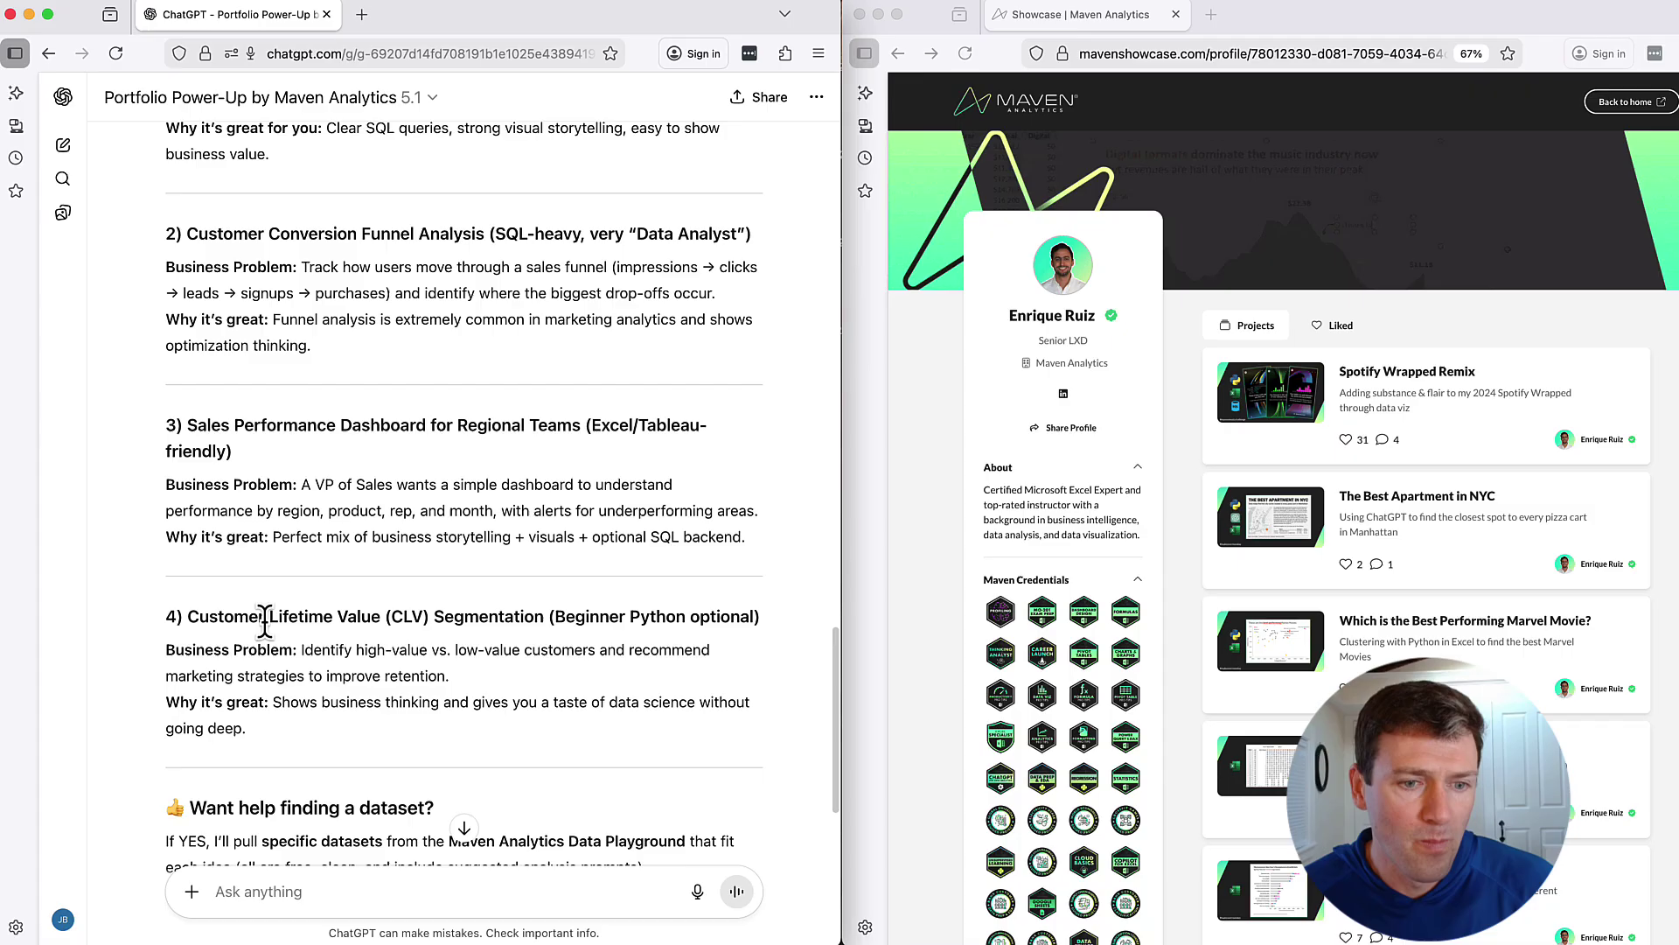
scroll(264, 621, "down", 3)
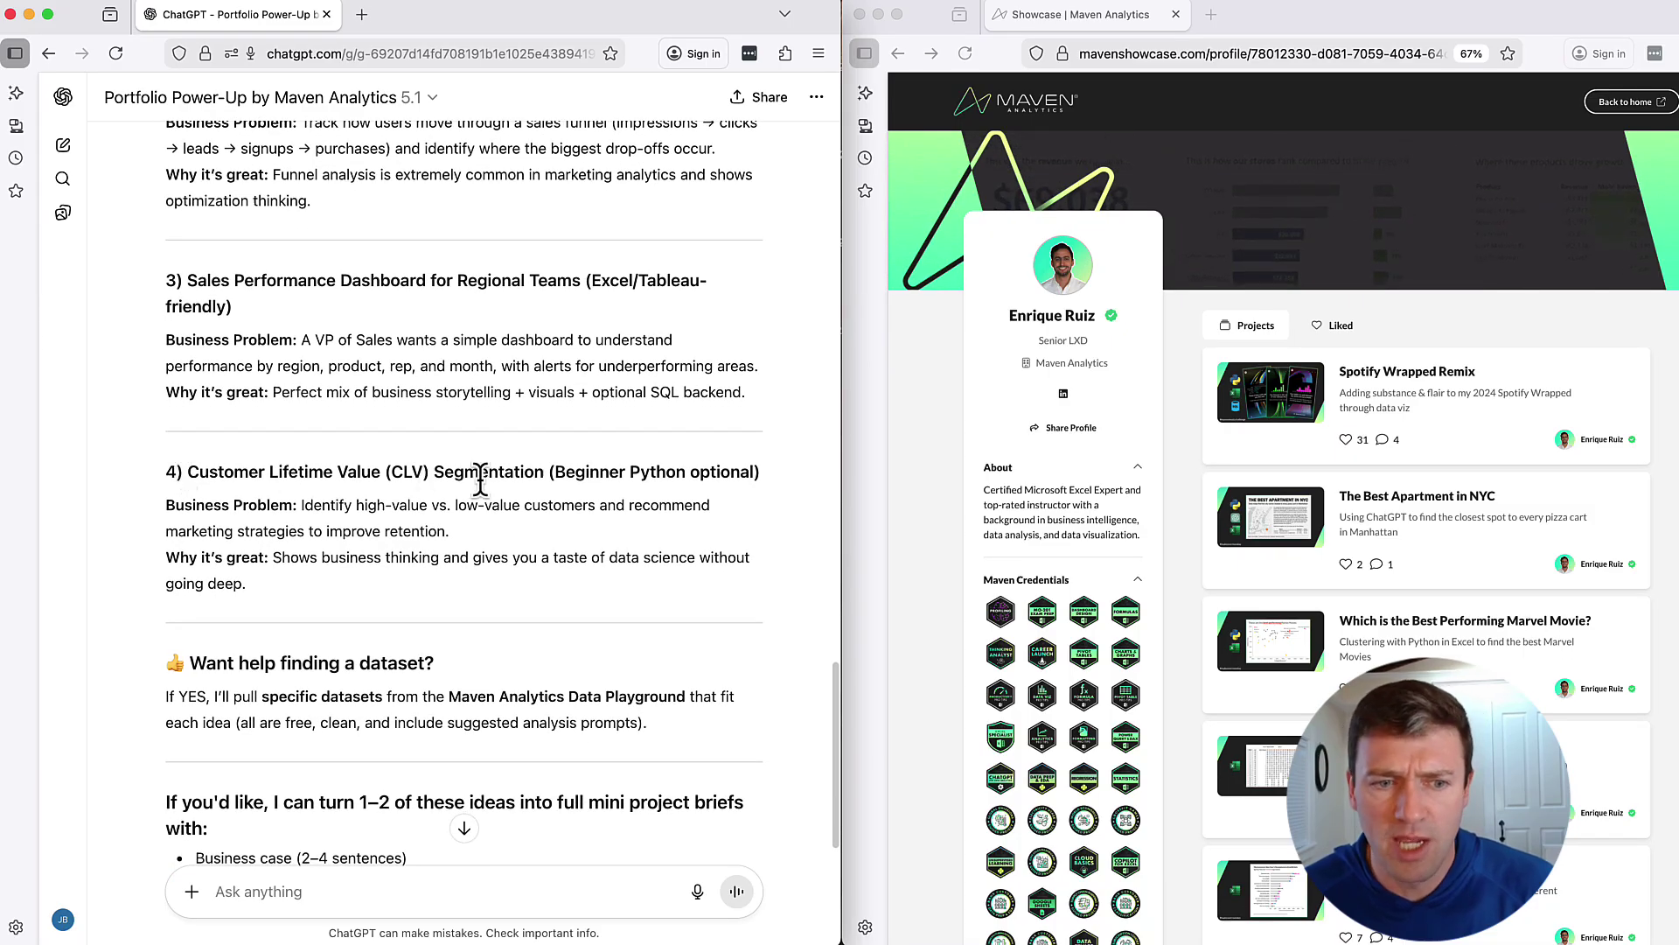
scroll(482, 481, "down", 5)
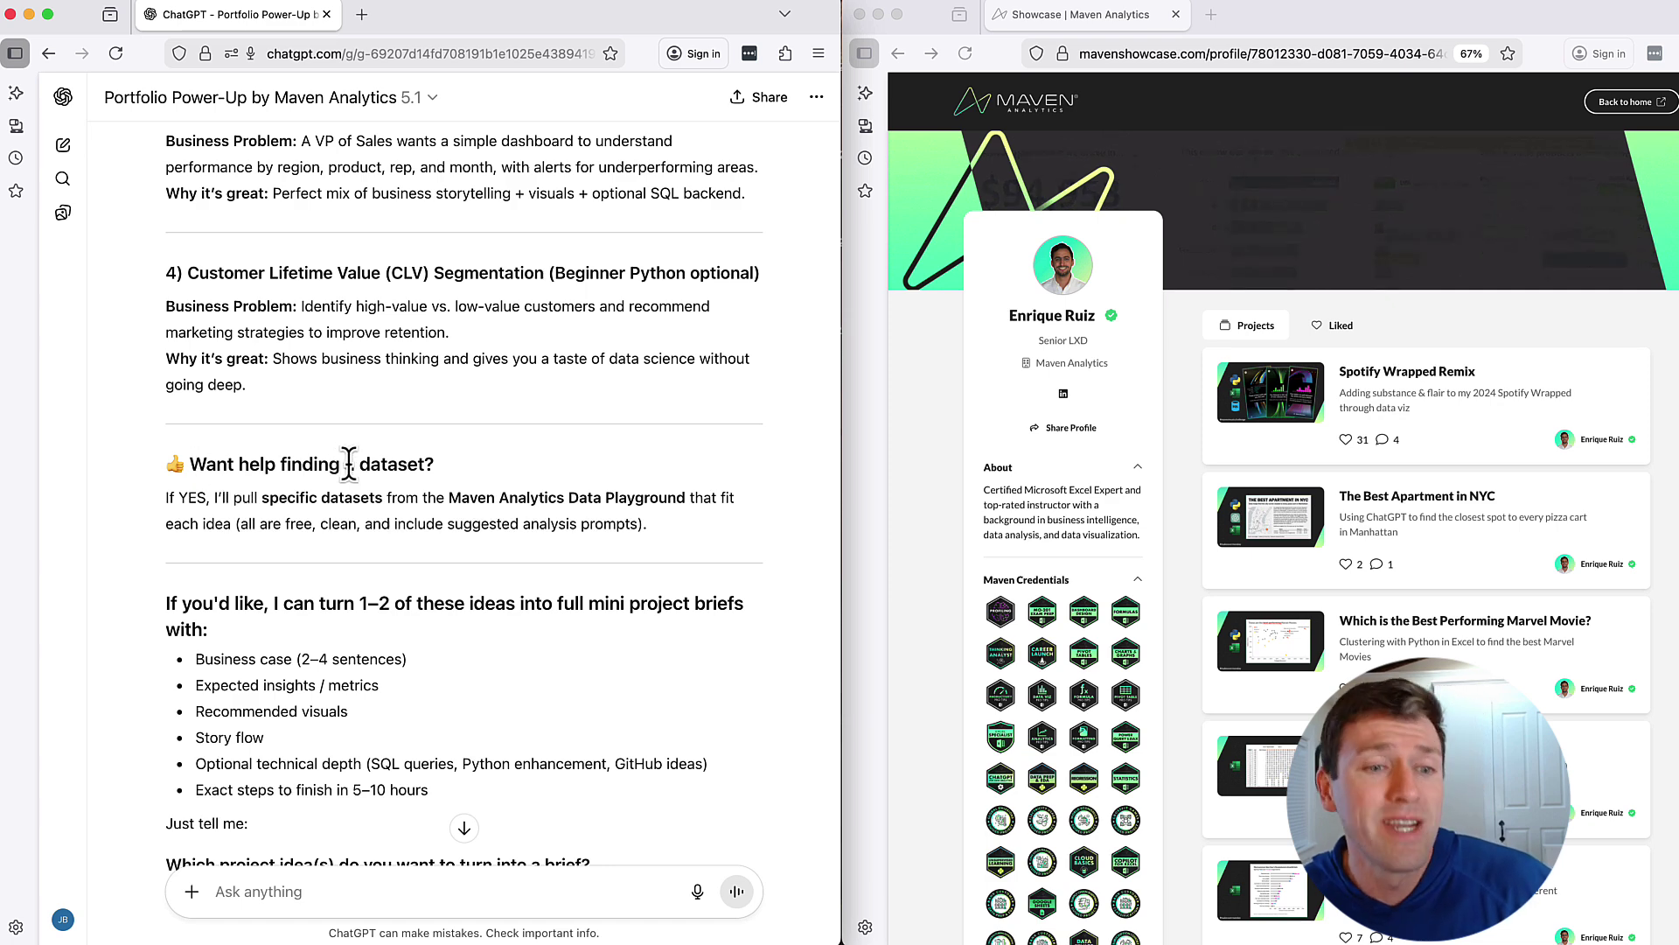
scroll(263, 509, "down", 5)
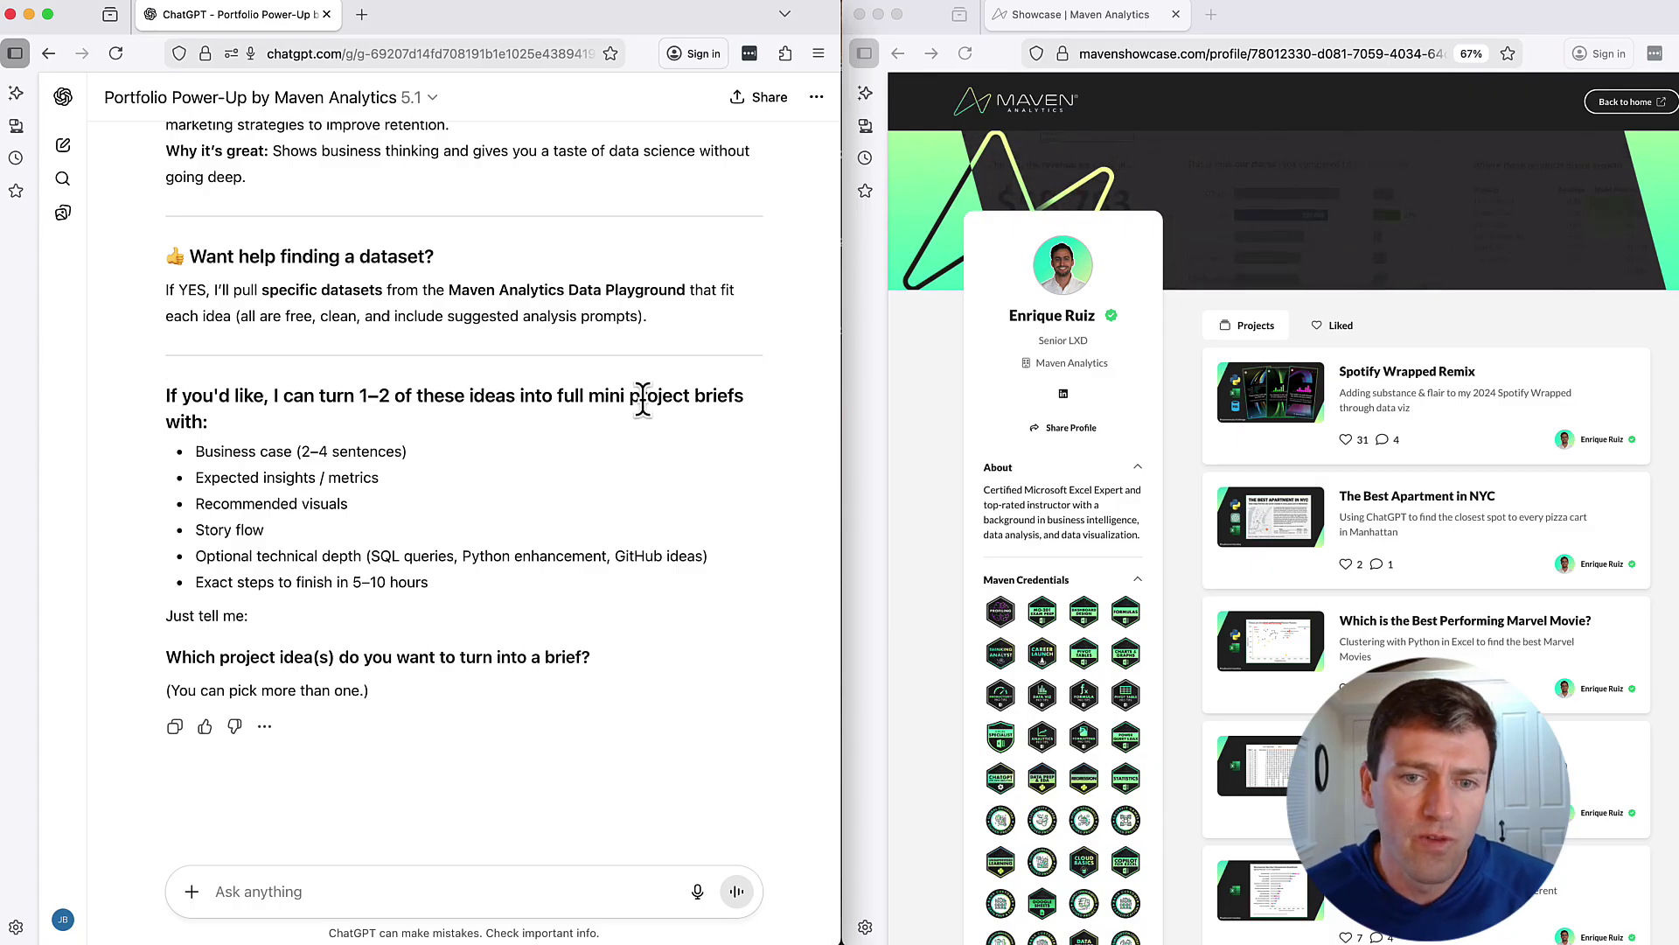
type("yes give me the briefs. but i'm not sure which projects. pick the most valuable")
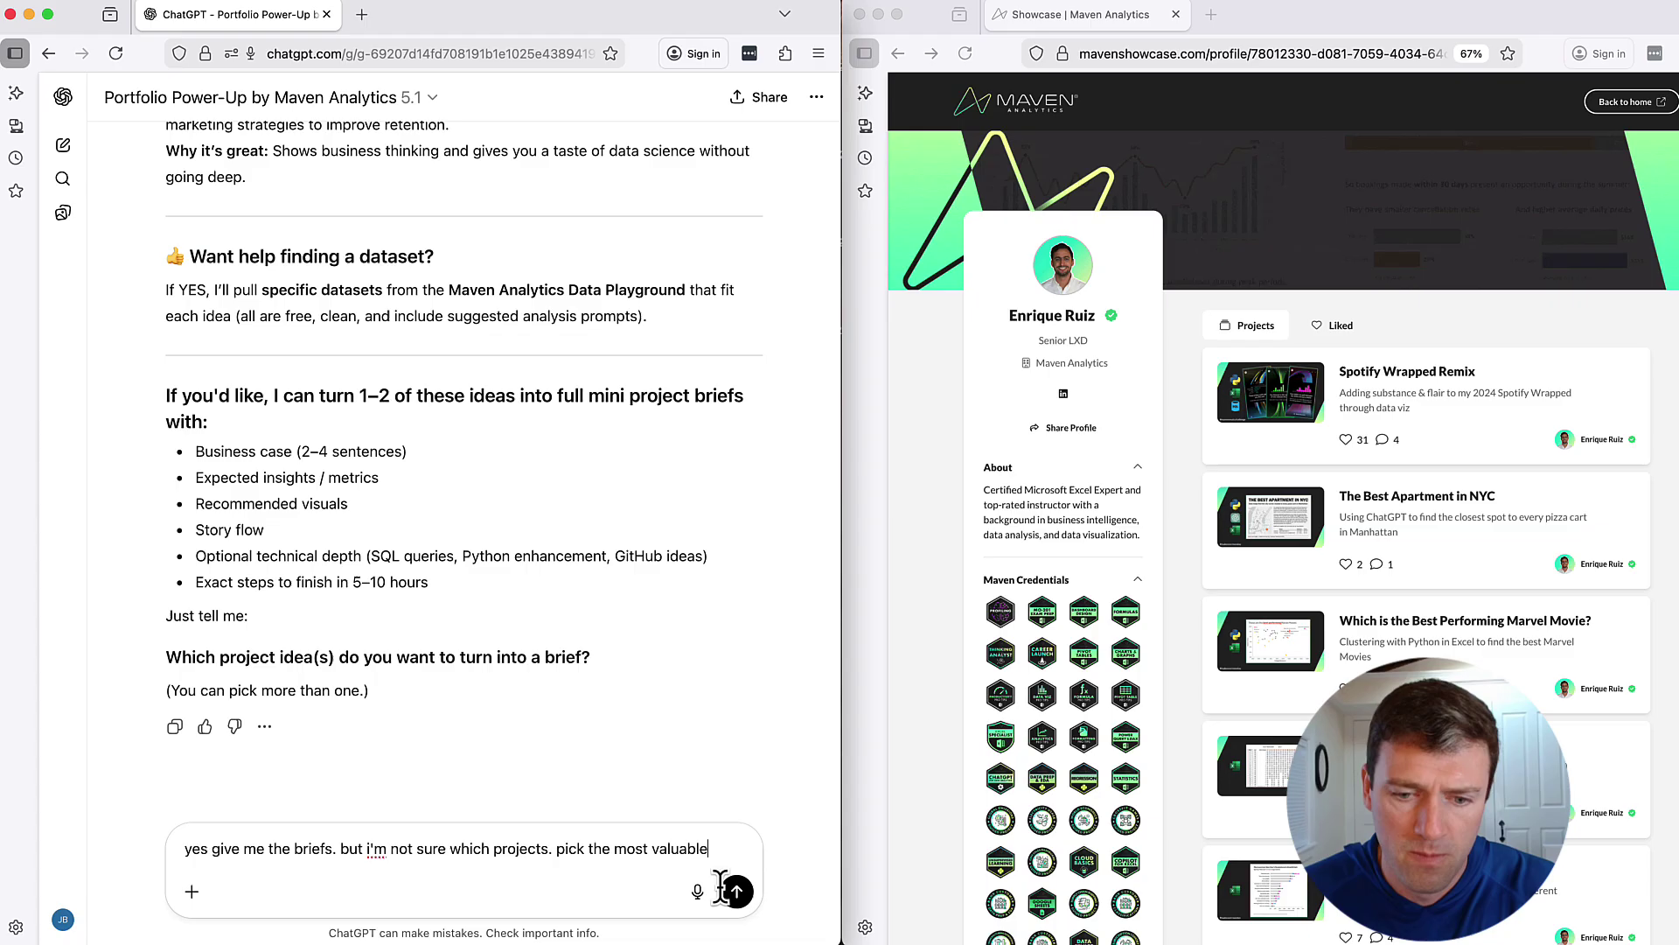
left_click(738, 893)
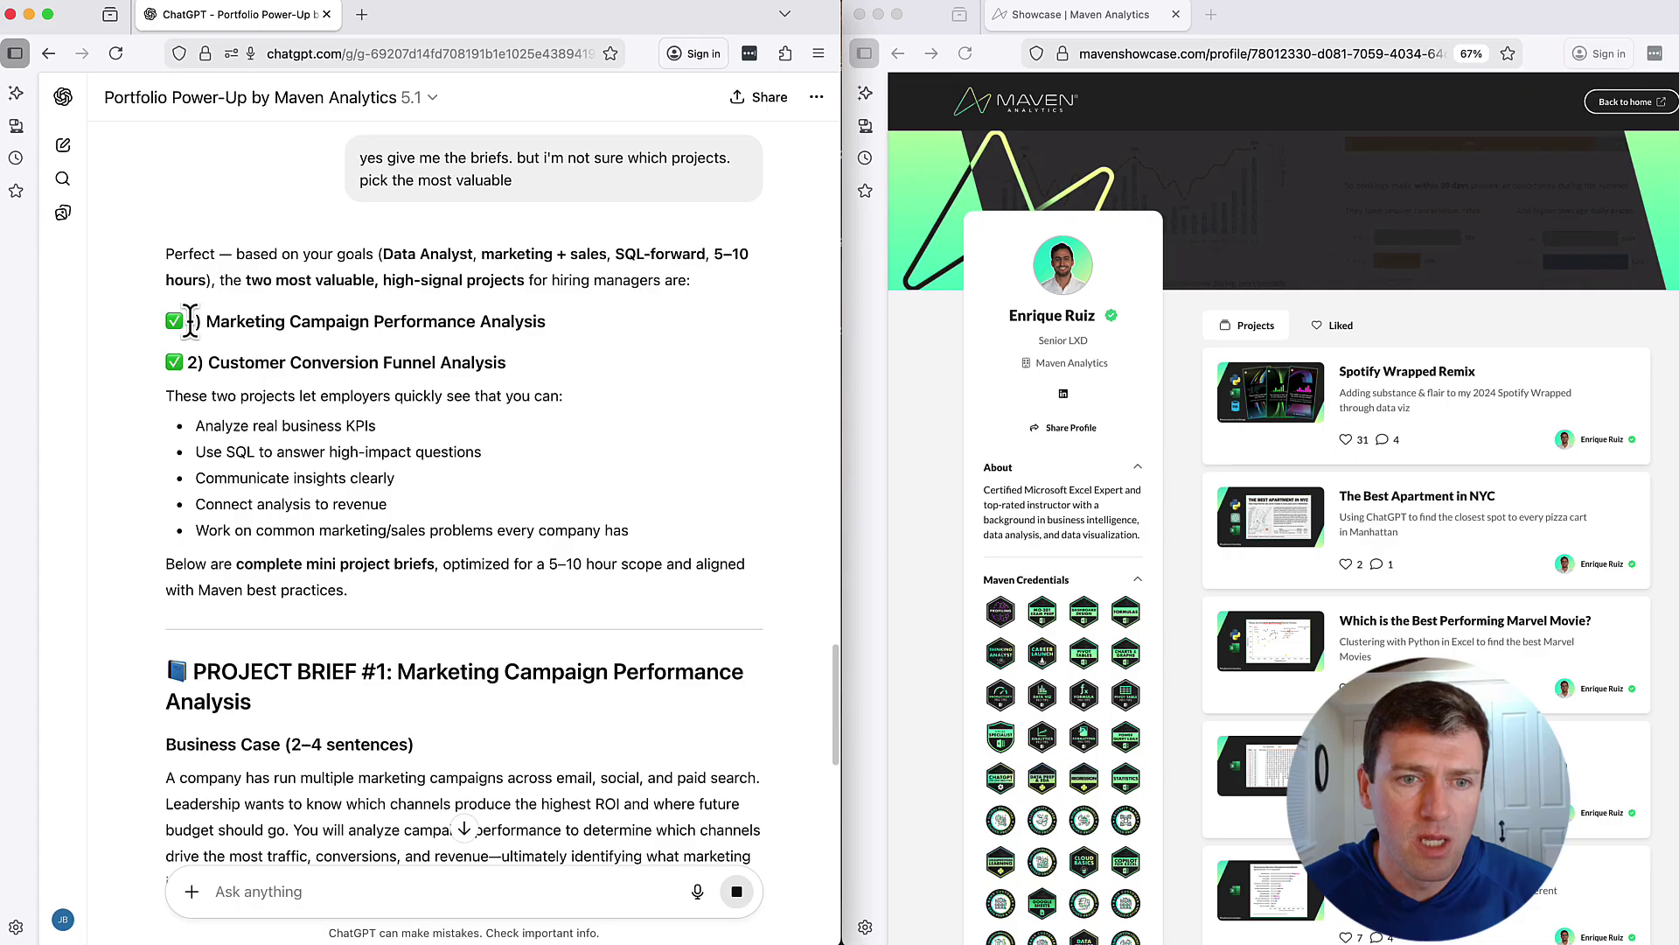
scroll(398, 495, "down", 10)
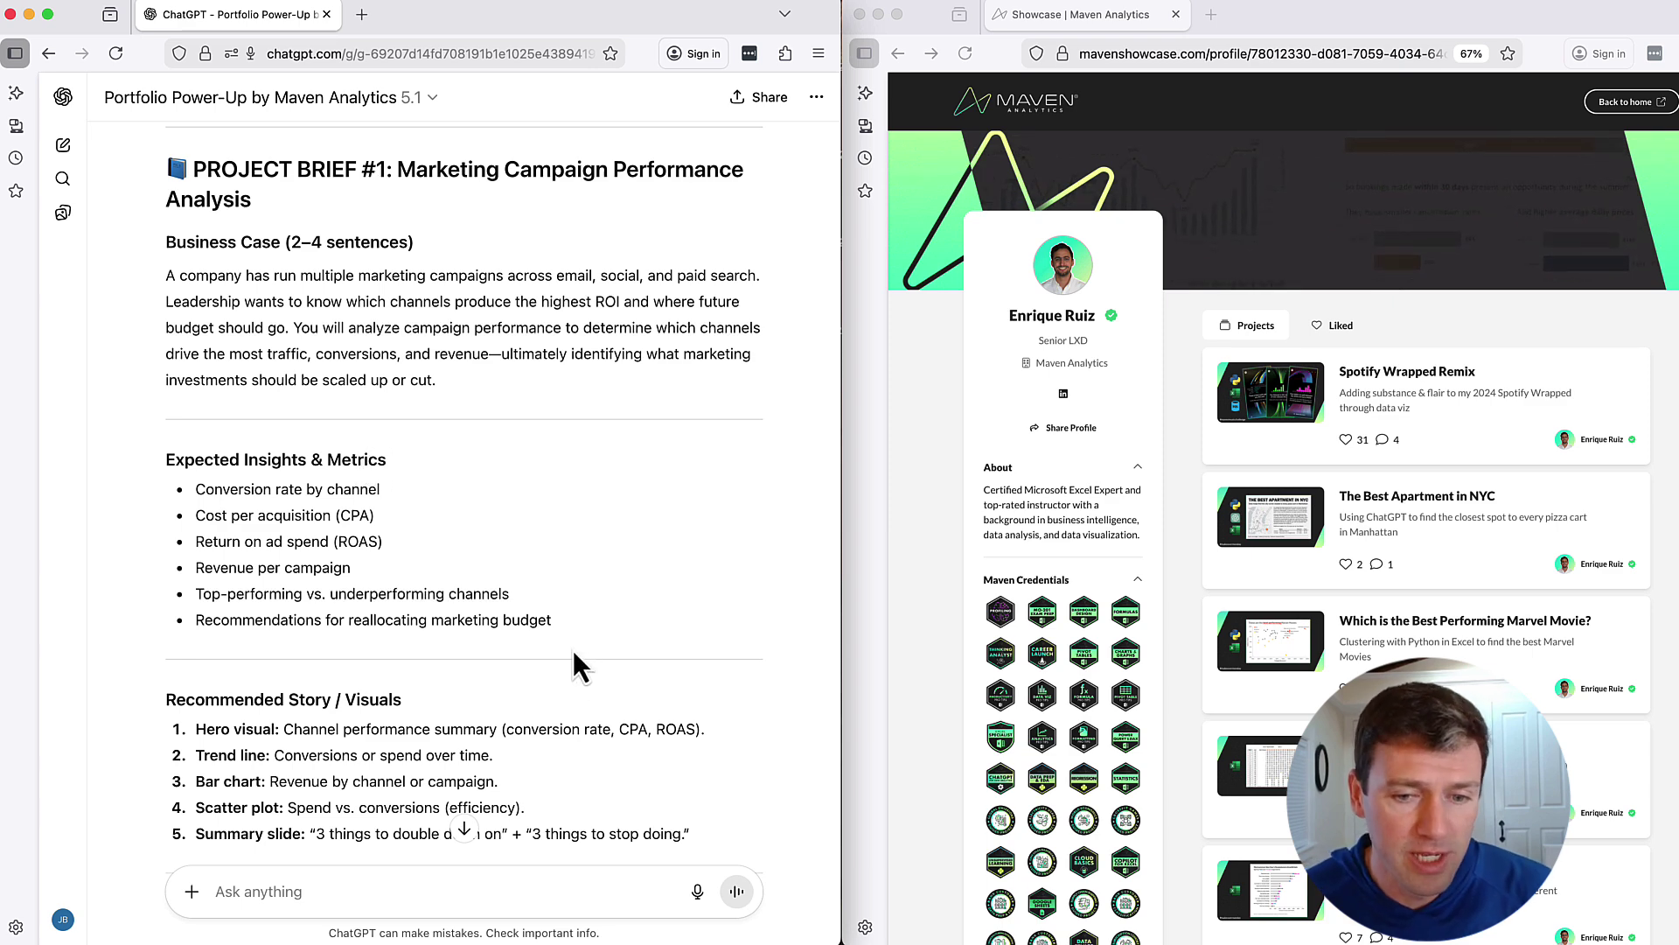
scroll(574, 649, "down", 5)
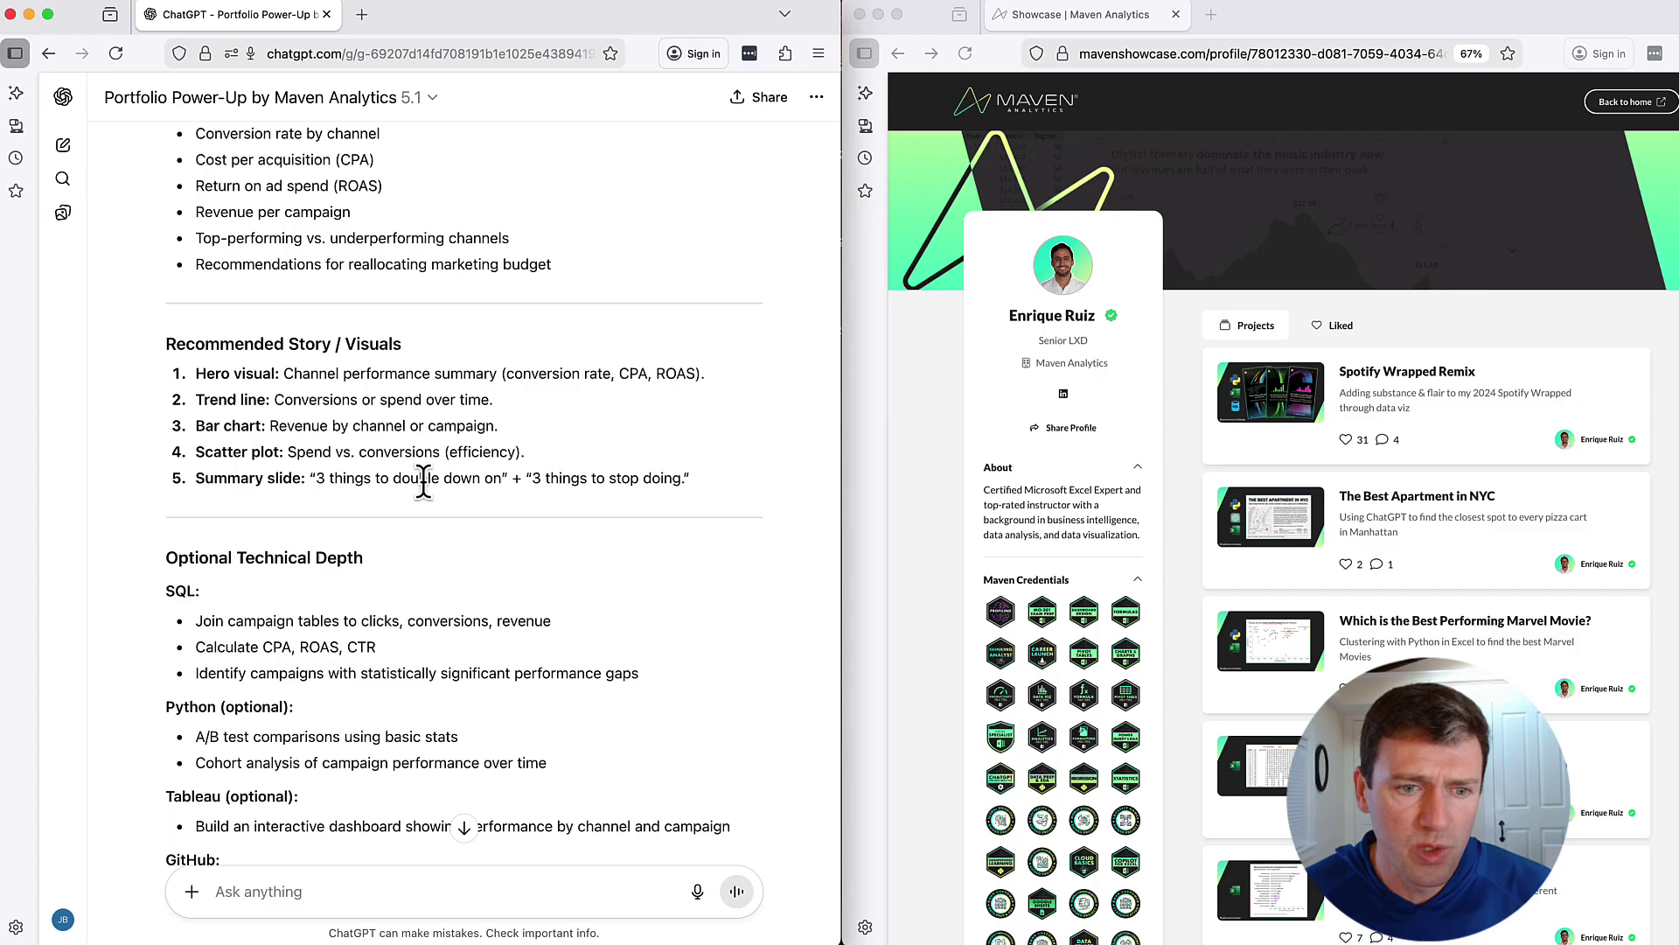
scroll(424, 480, "down", 4)
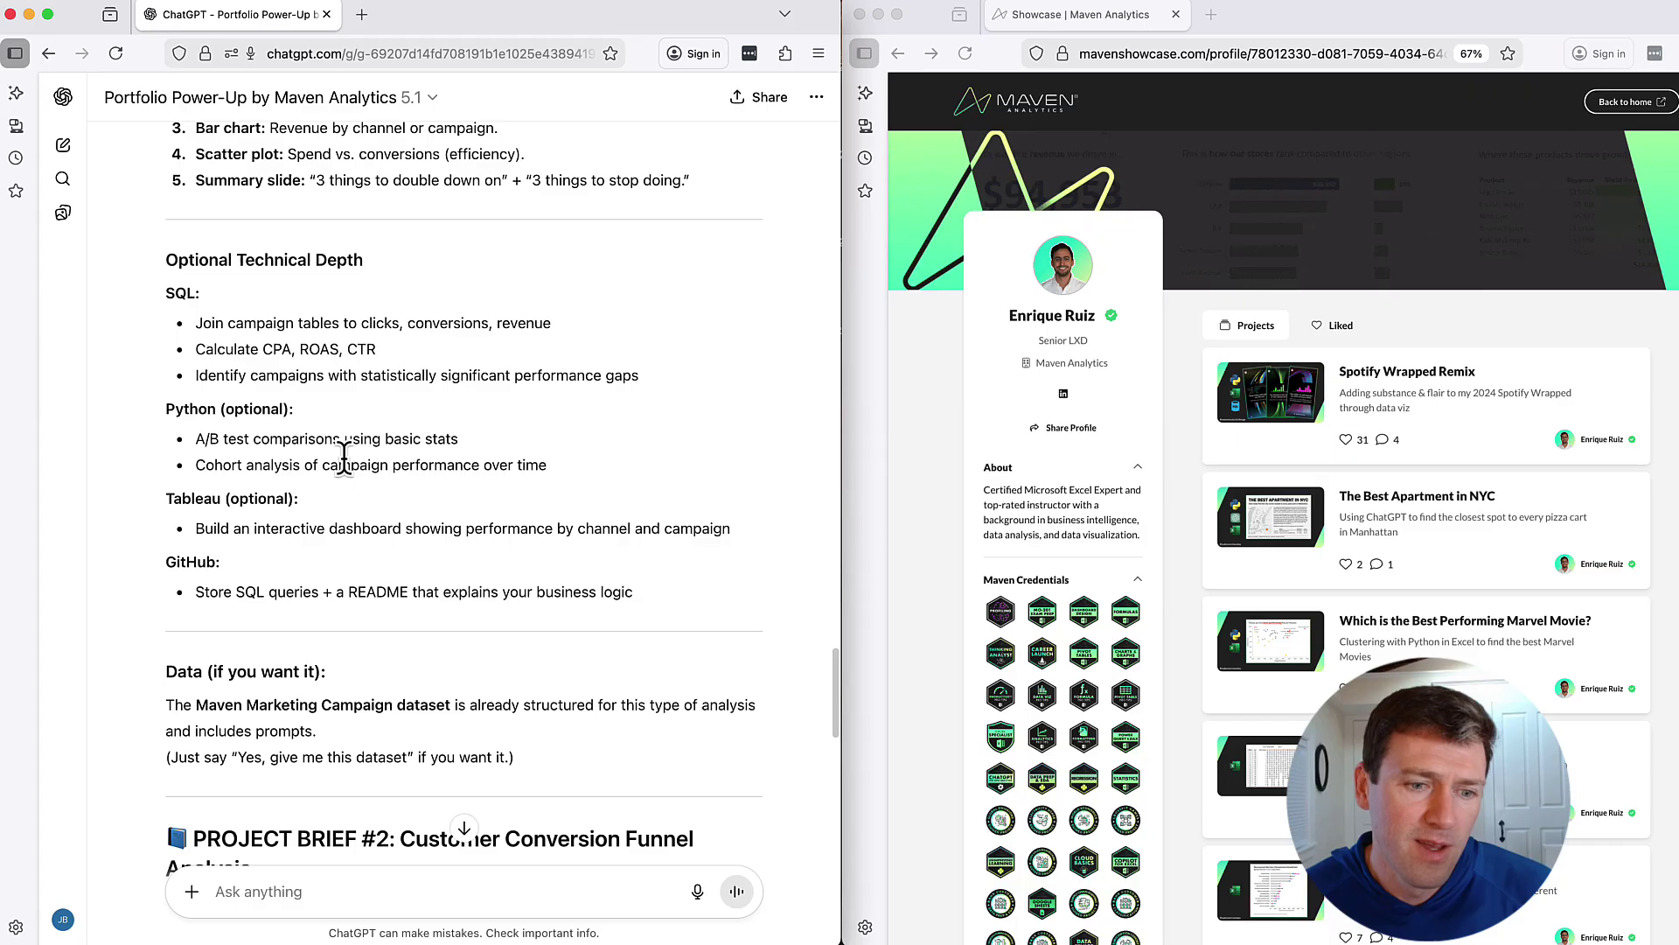
scroll(344, 457, "down", 4)
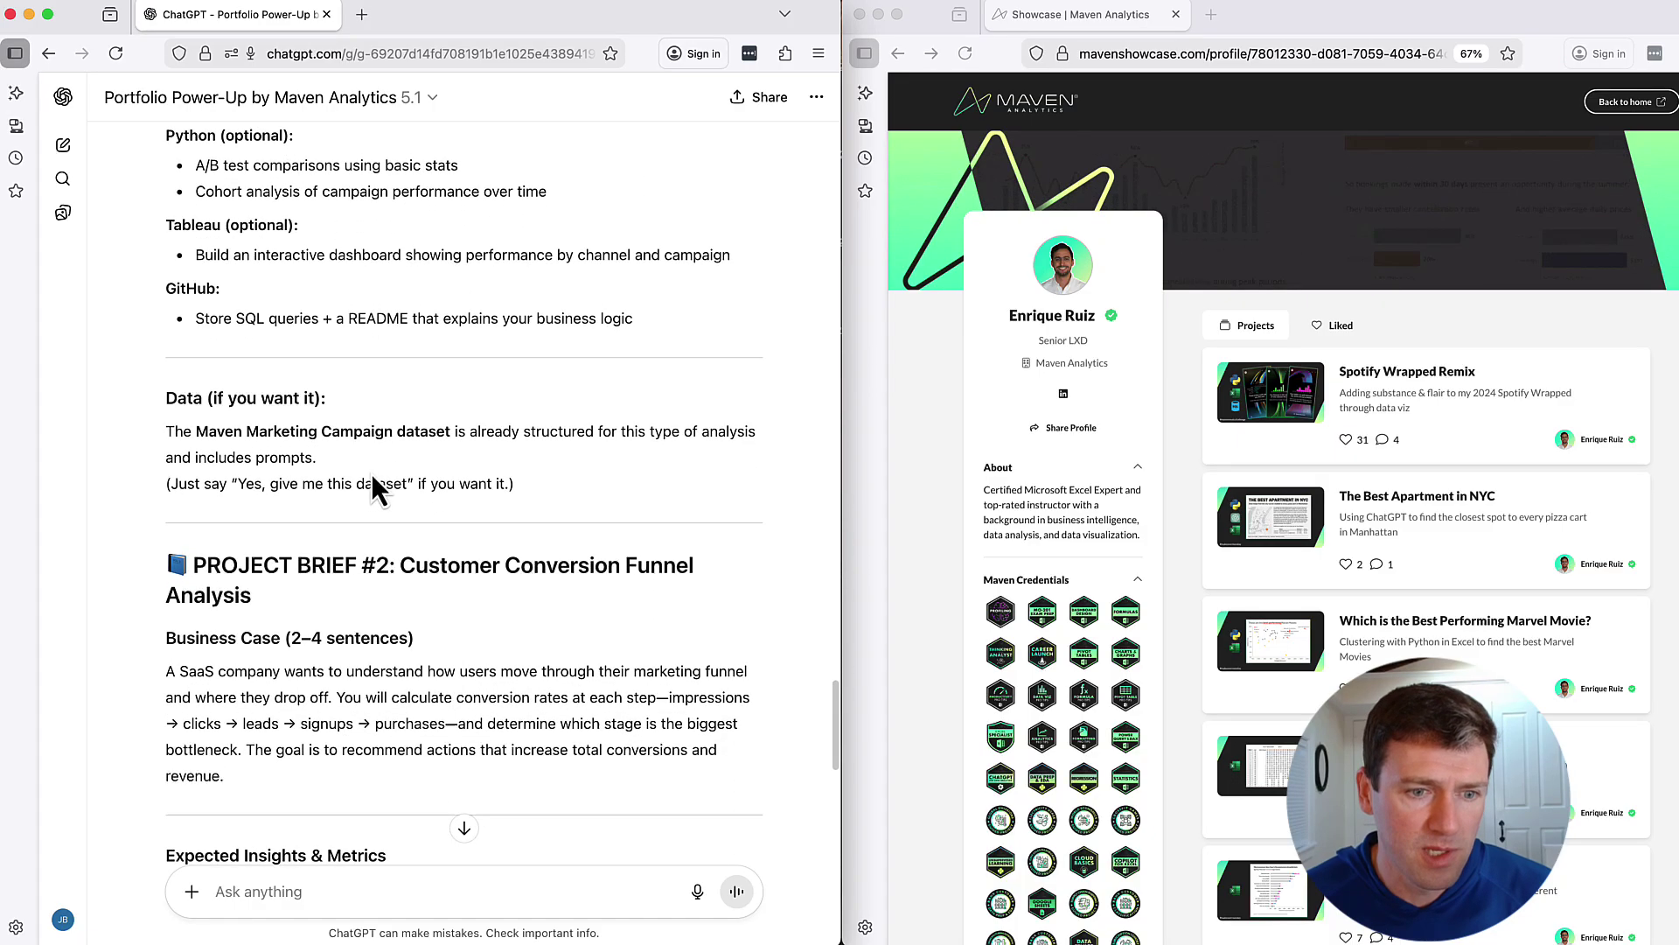
scroll(371, 483, "down", 7)
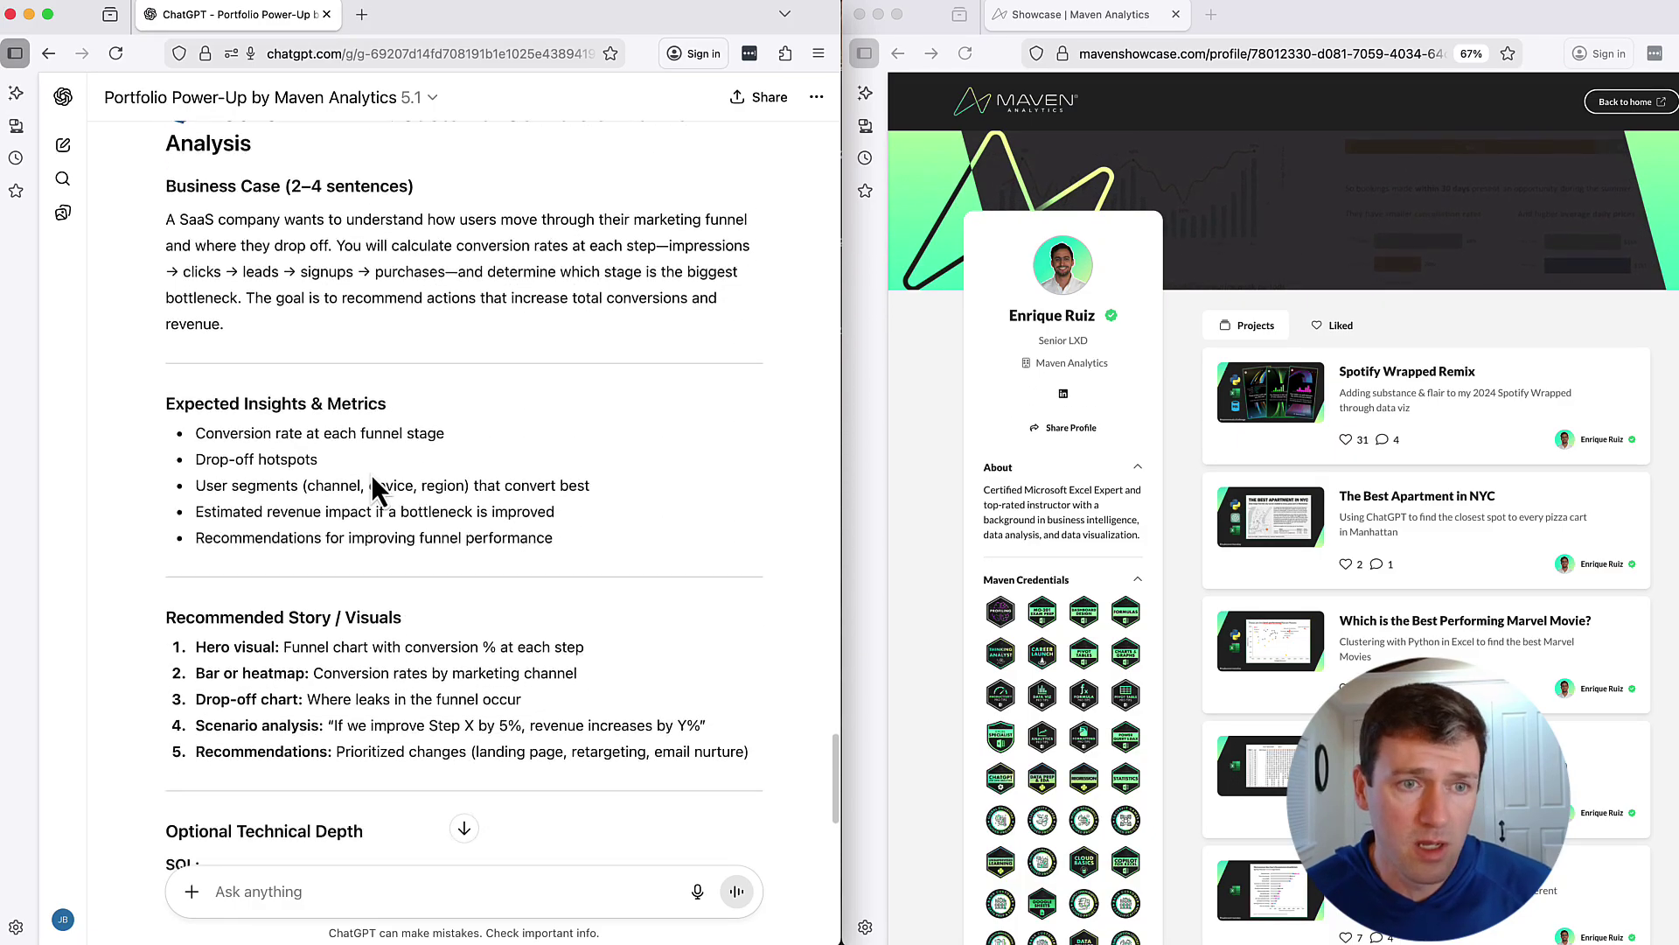
scroll(371, 477, "up", 1)
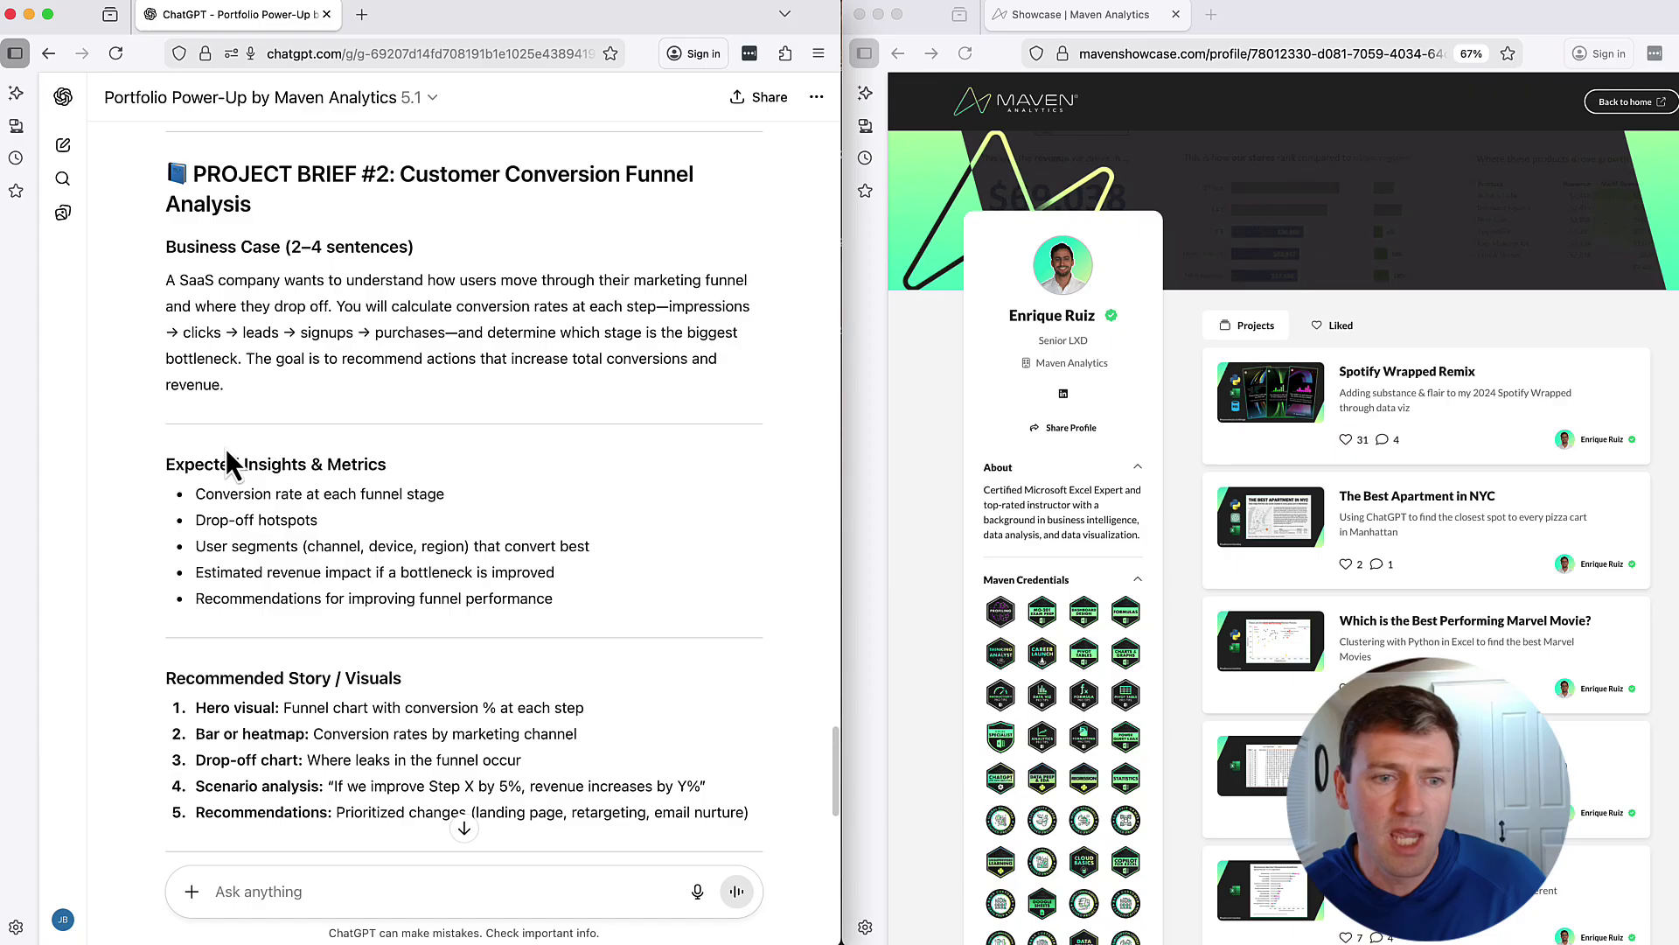
scroll(243, 485, "down", 3)
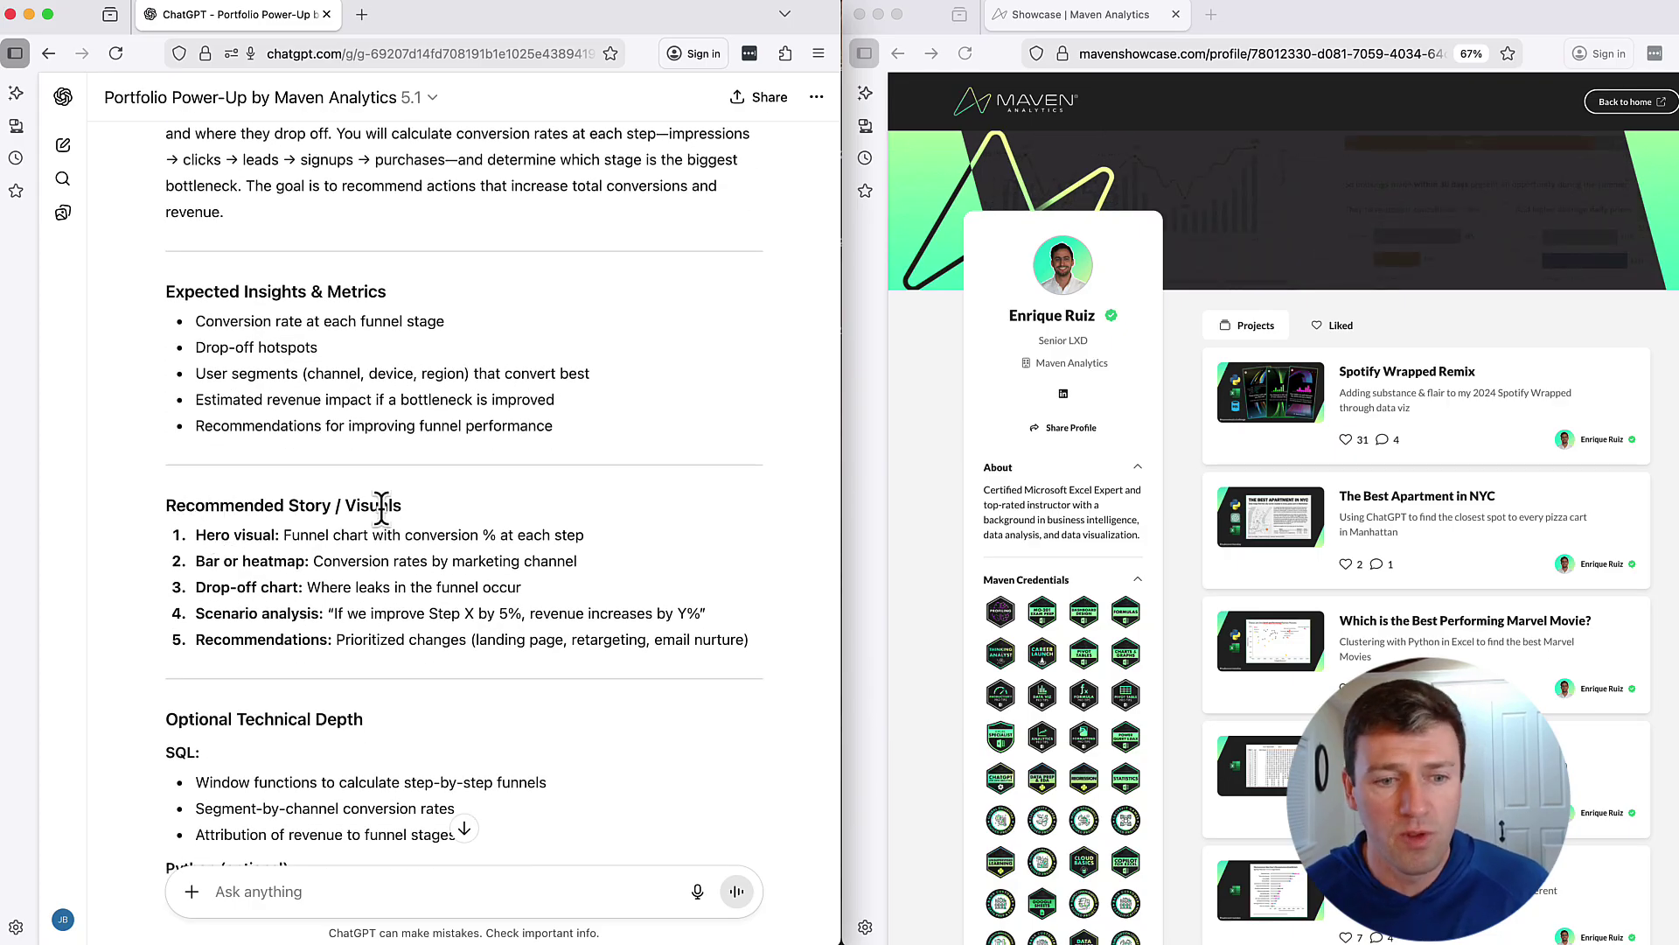
scroll(381, 507, "down", 5)
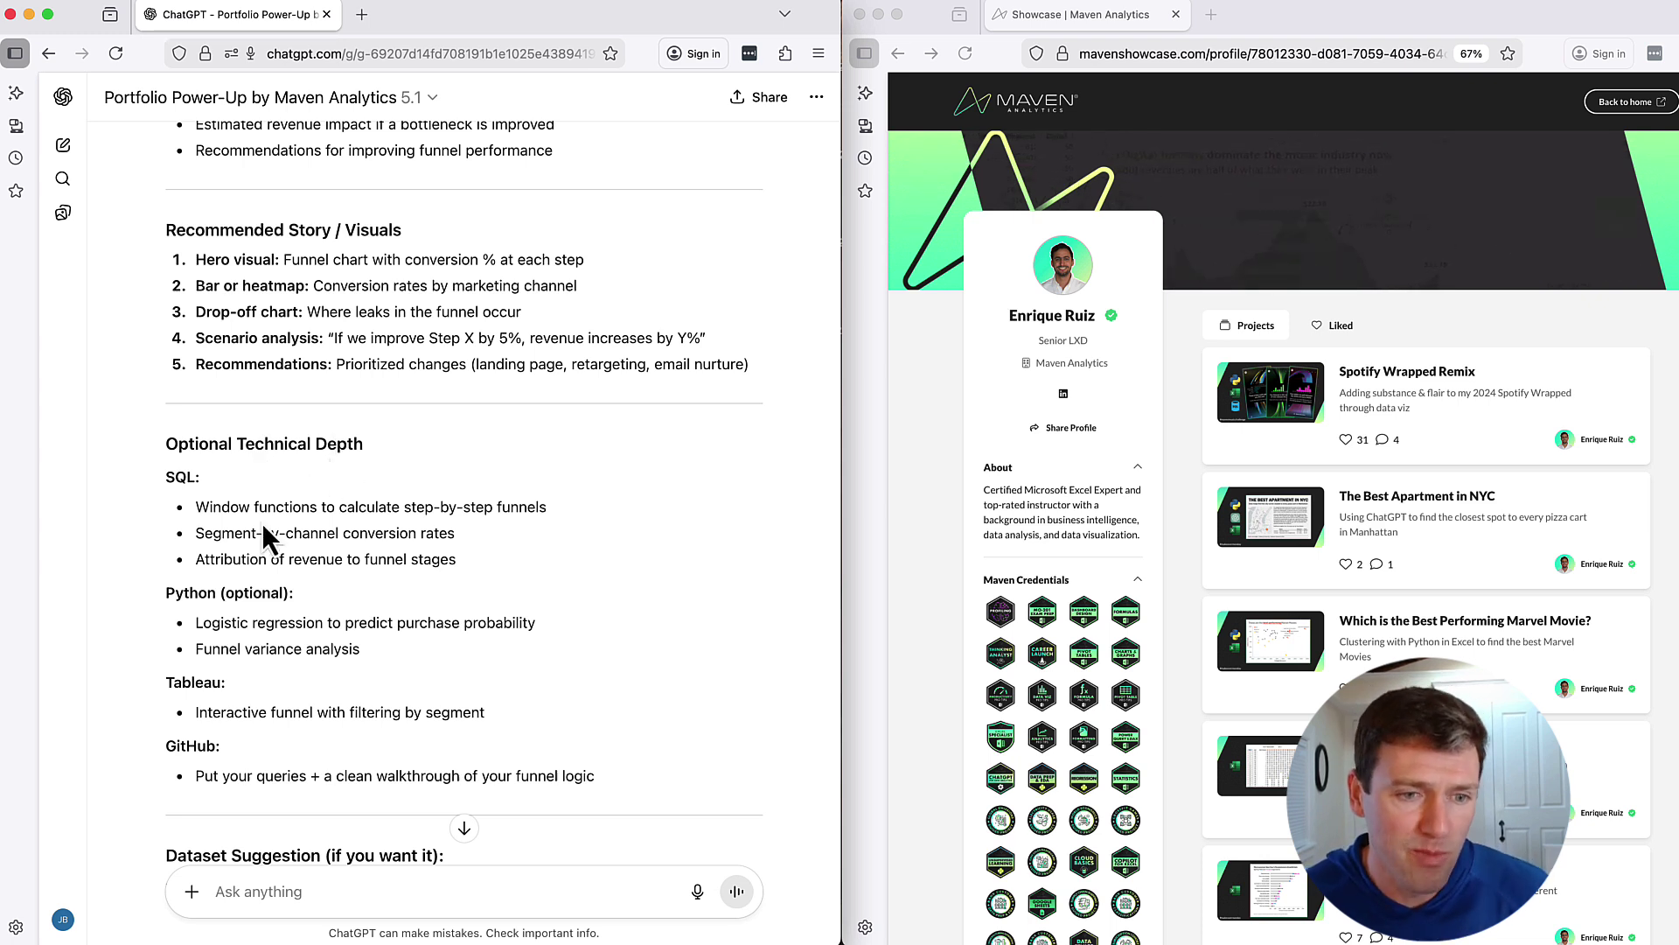
left_click_drag(194, 510, 563, 506)
left_click(206, 535)
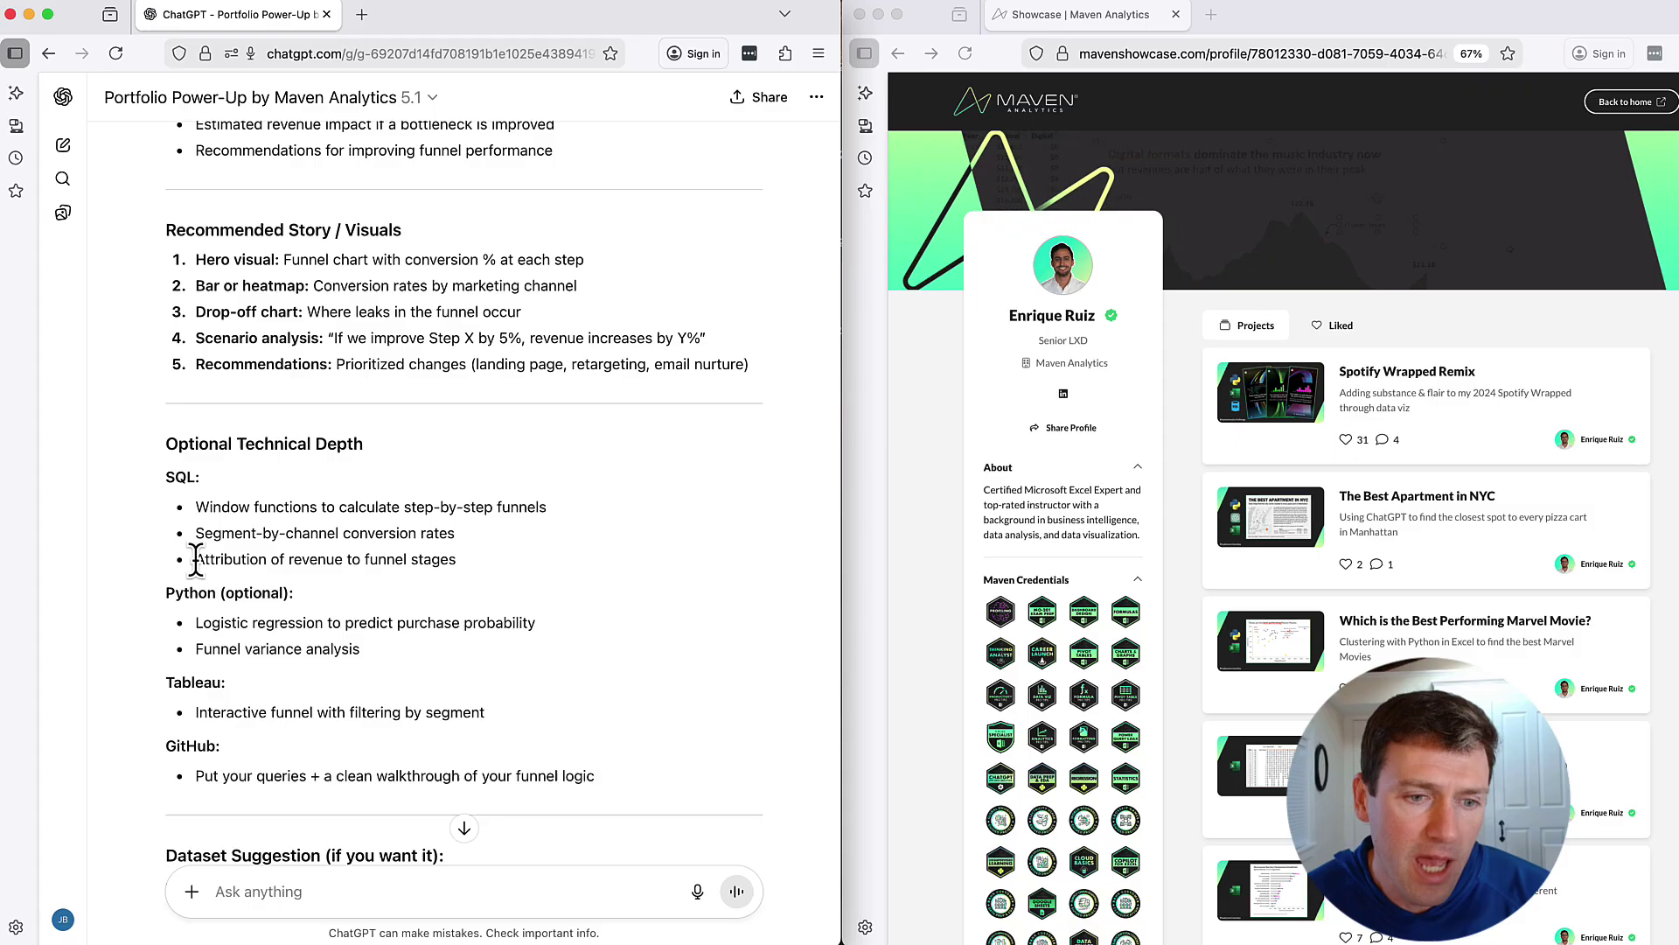
left_click_drag(194, 560, 479, 560)
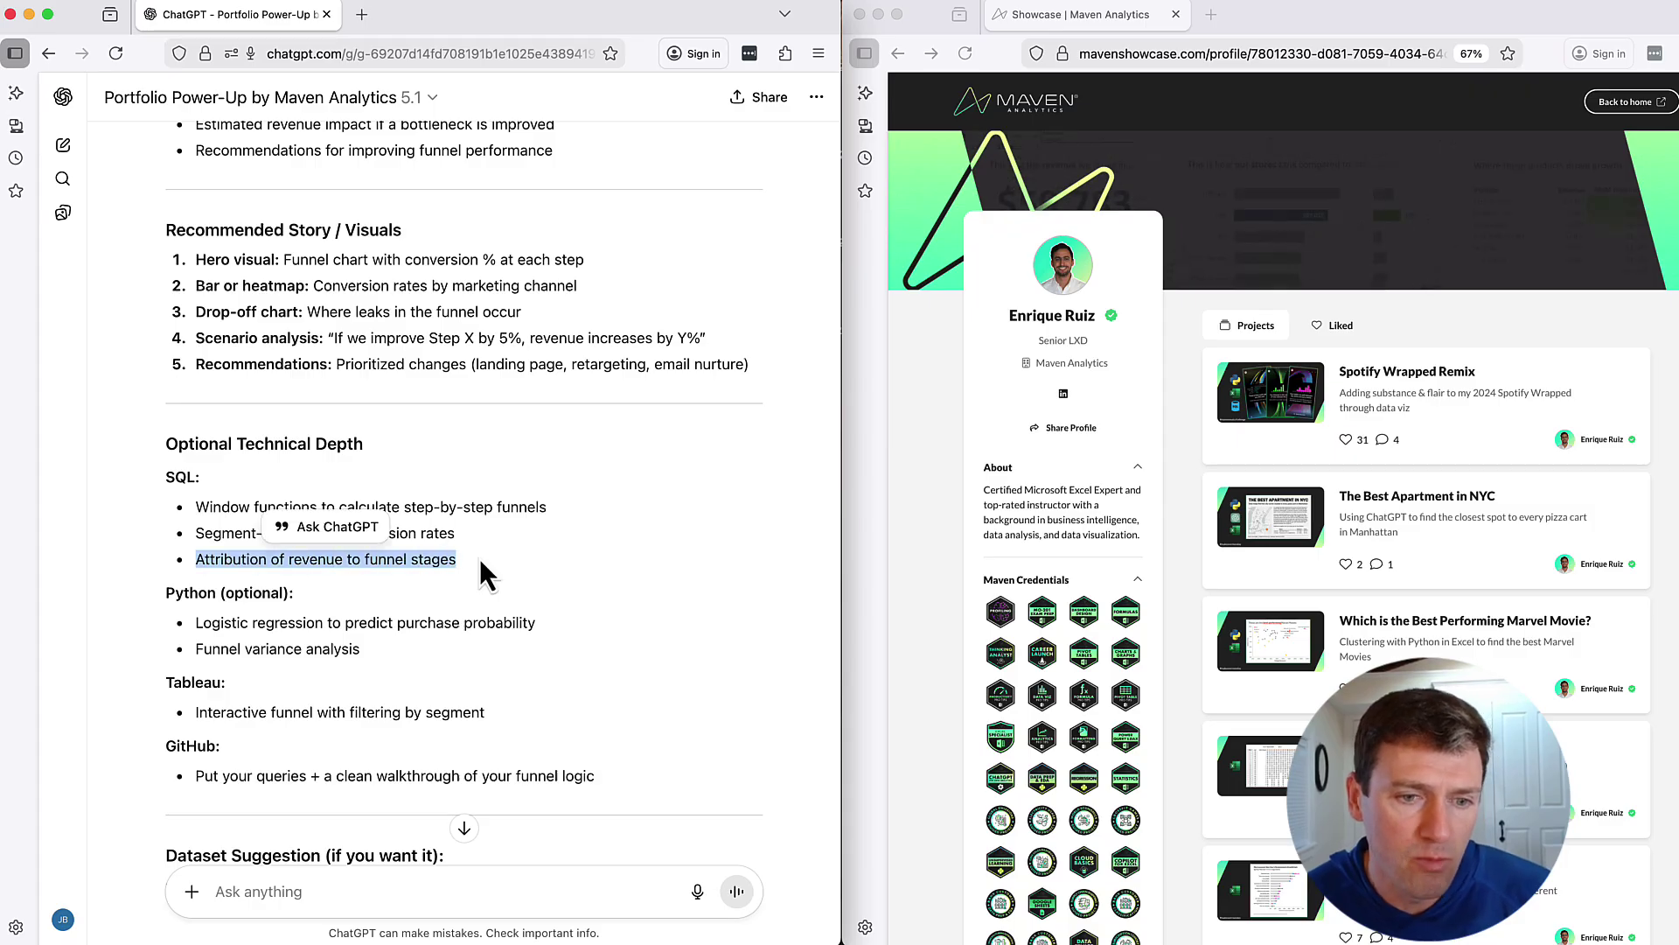
left_click(481, 561)
scroll(595, 581, "down", 5)
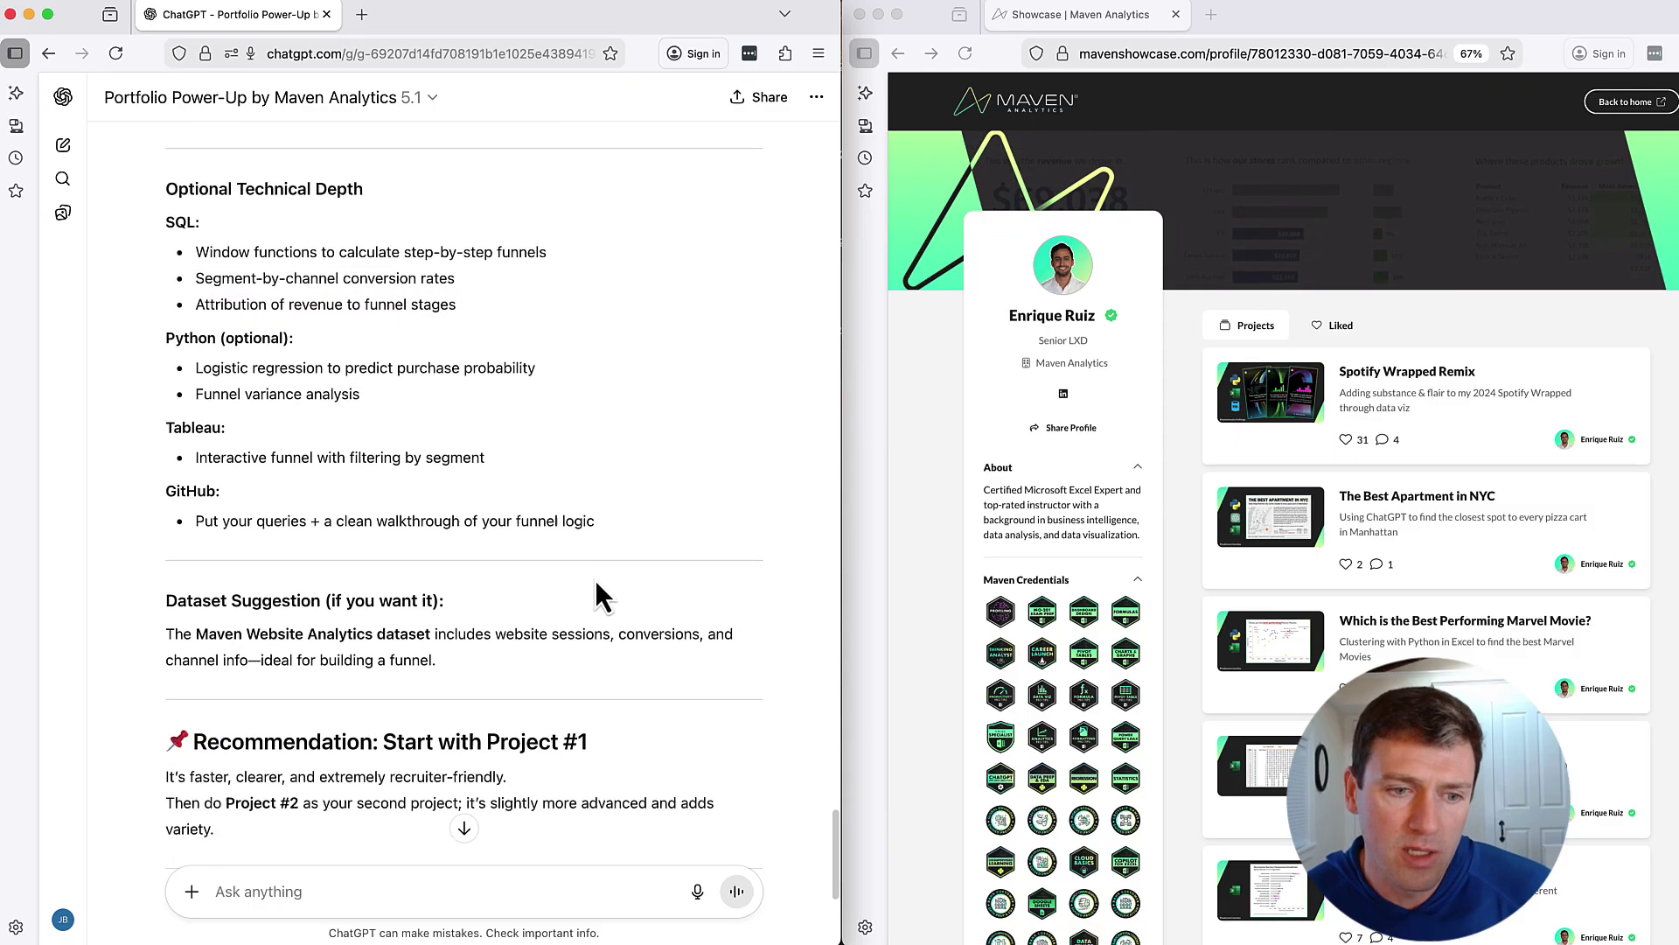
scroll(642, 589, "down", 2)
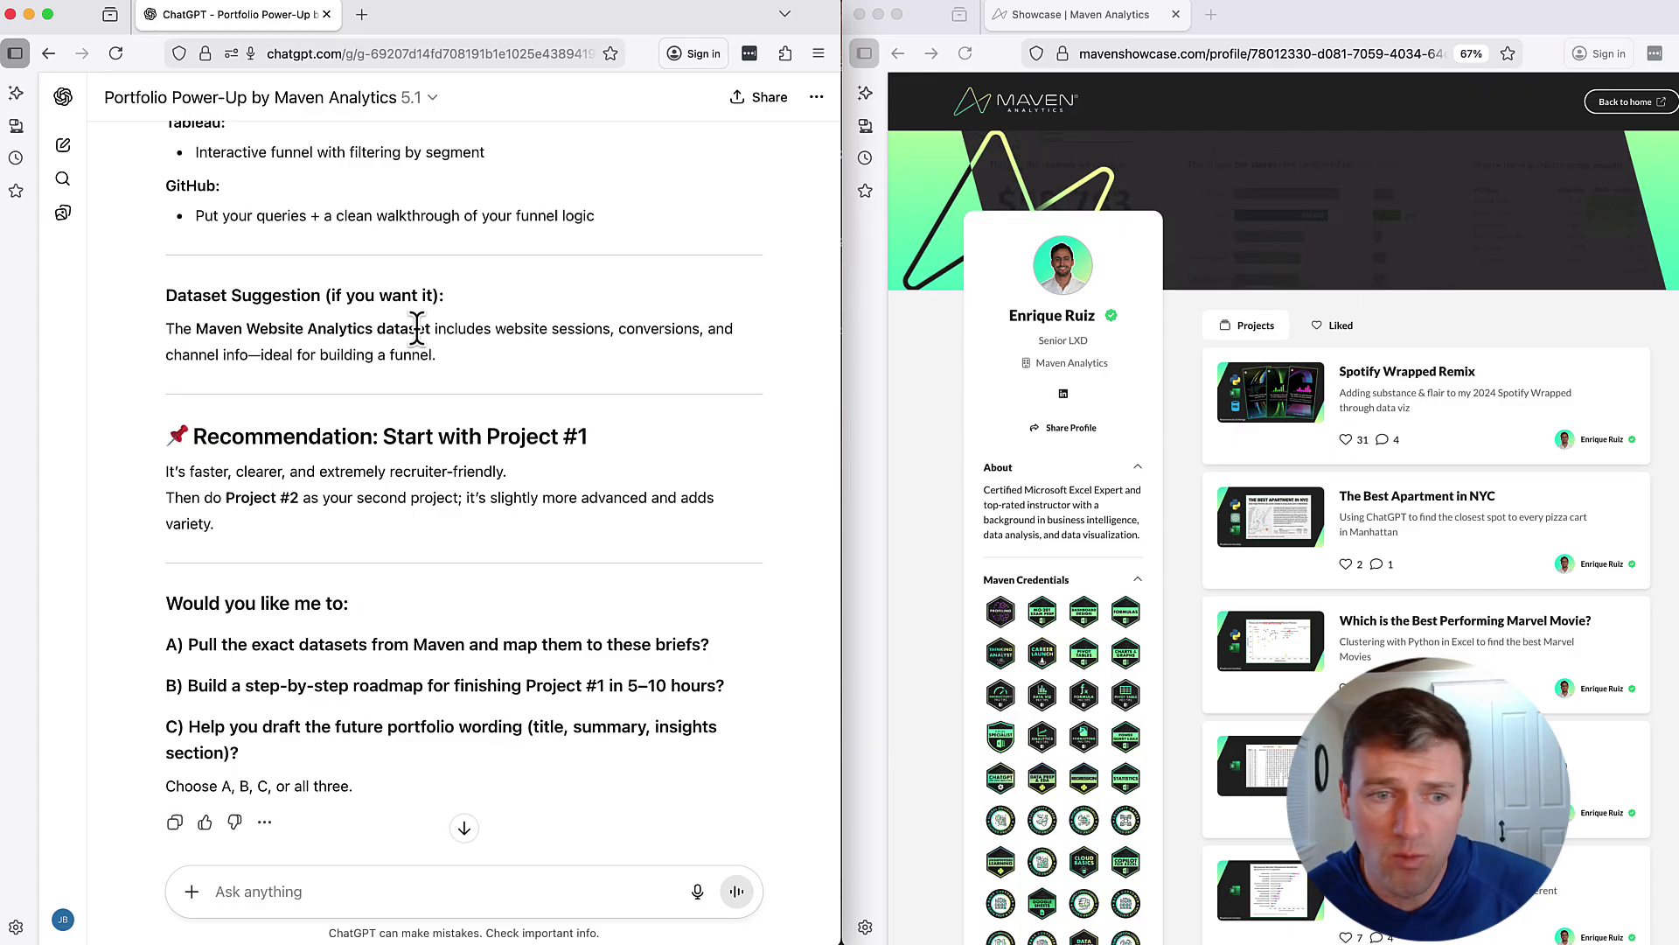
scroll(365, 408, "down", 2)
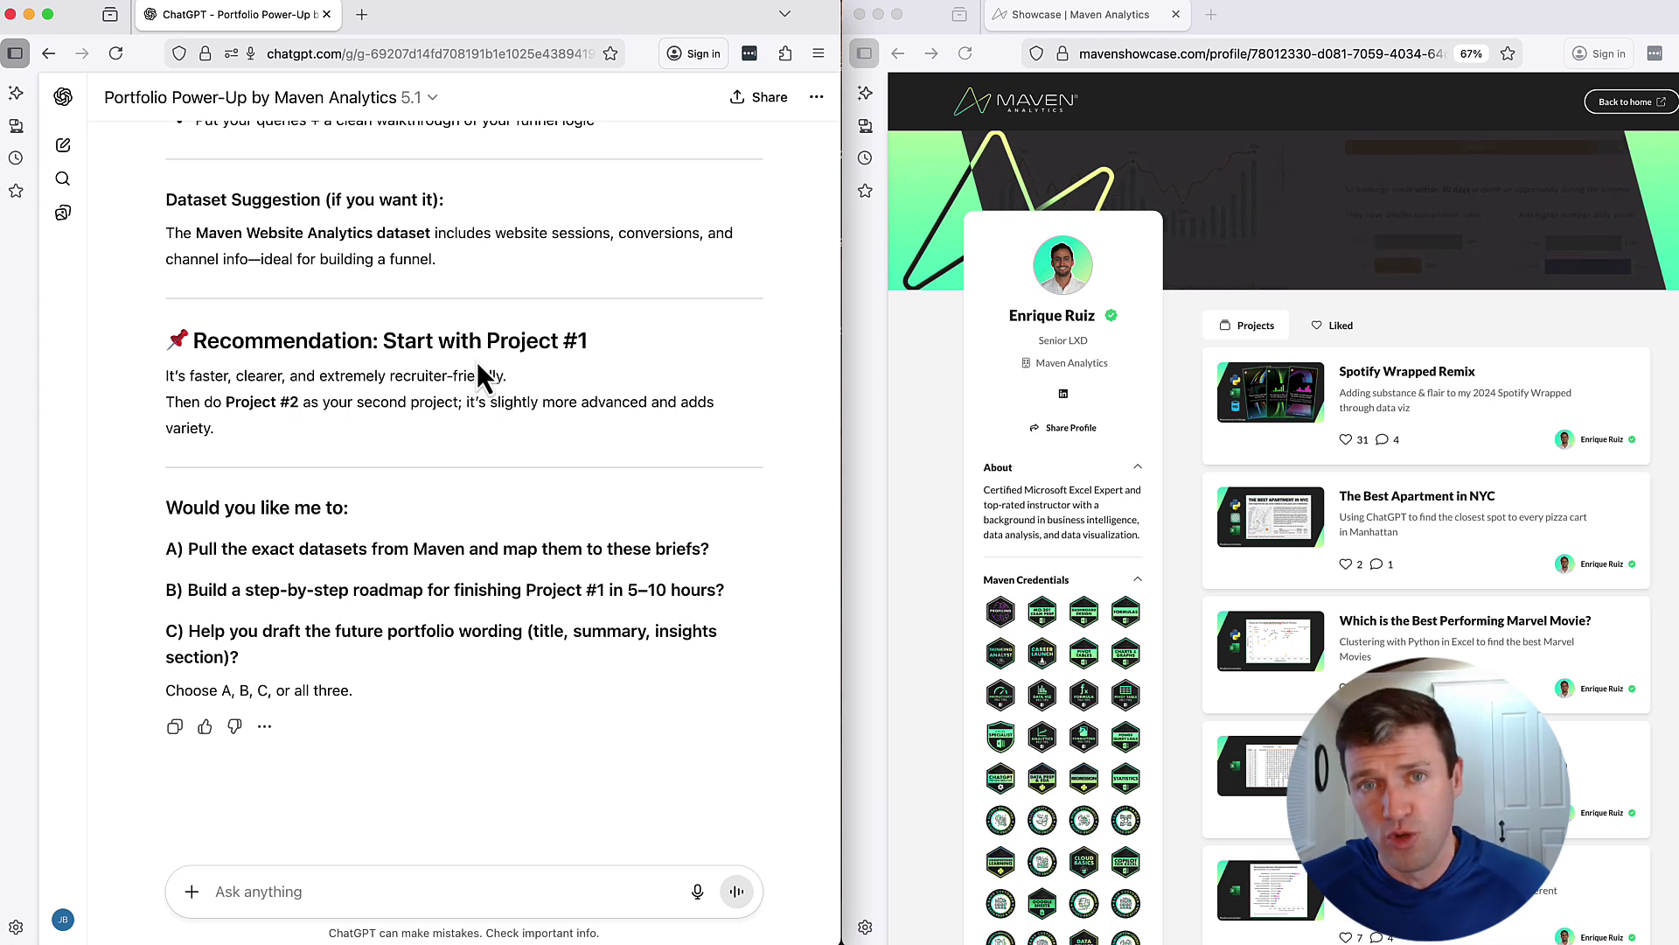
- Start a new Portfolio Power-Up chat and send the 'Help choose my next project' starter
left_click(431, 98)
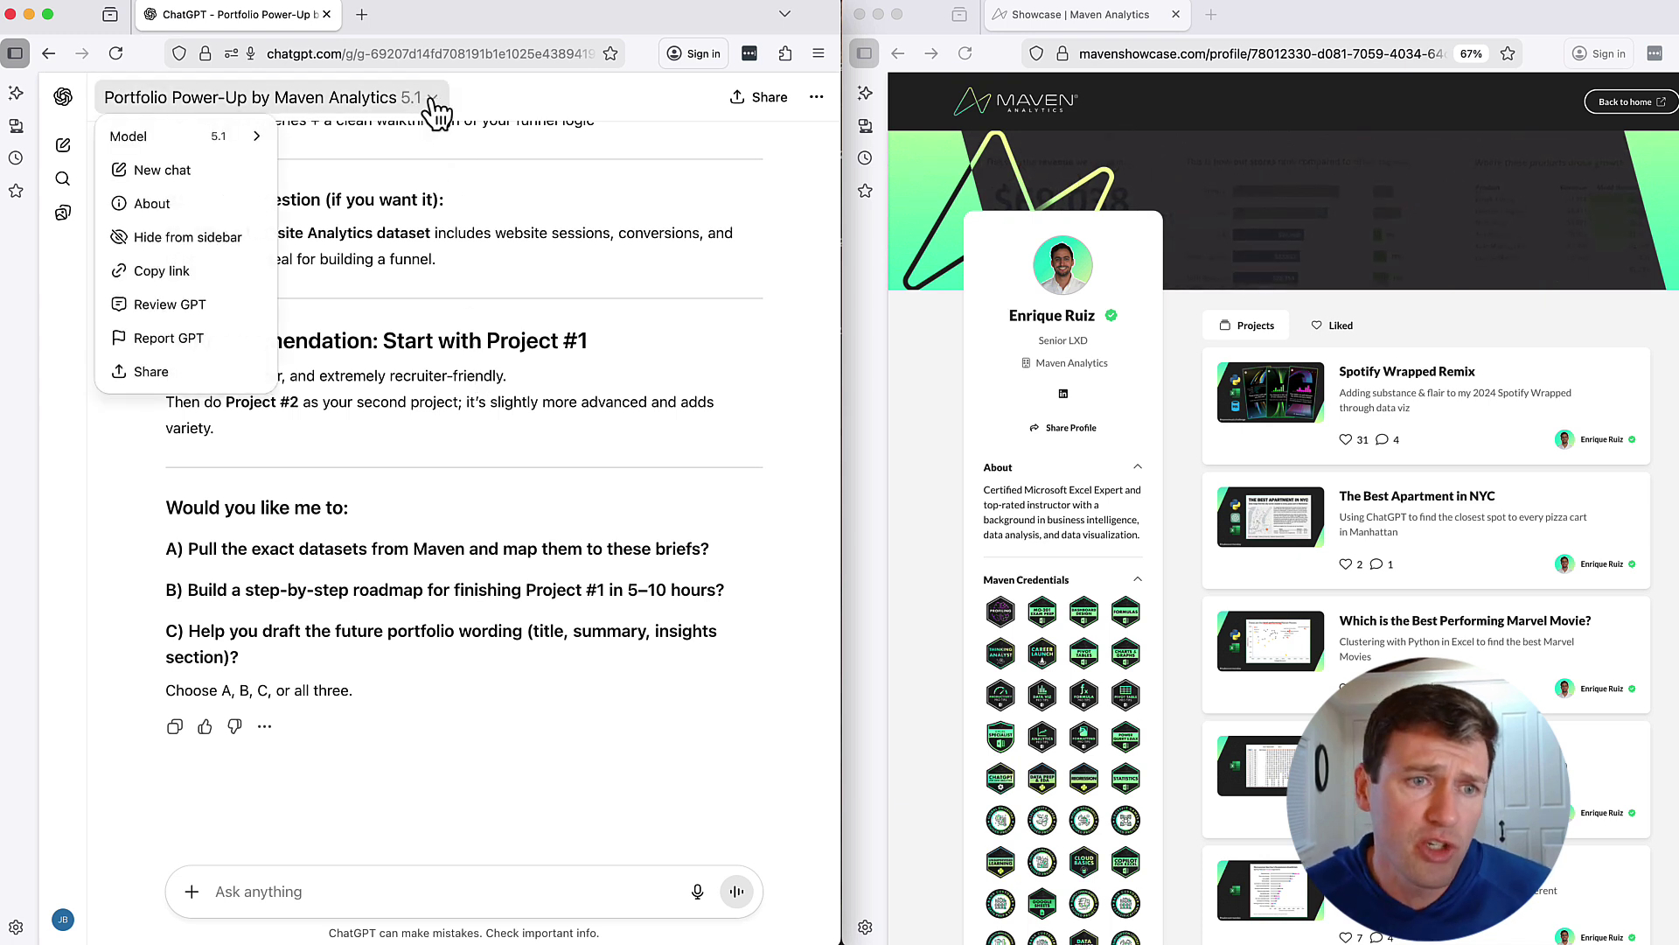
left_click(199, 173)
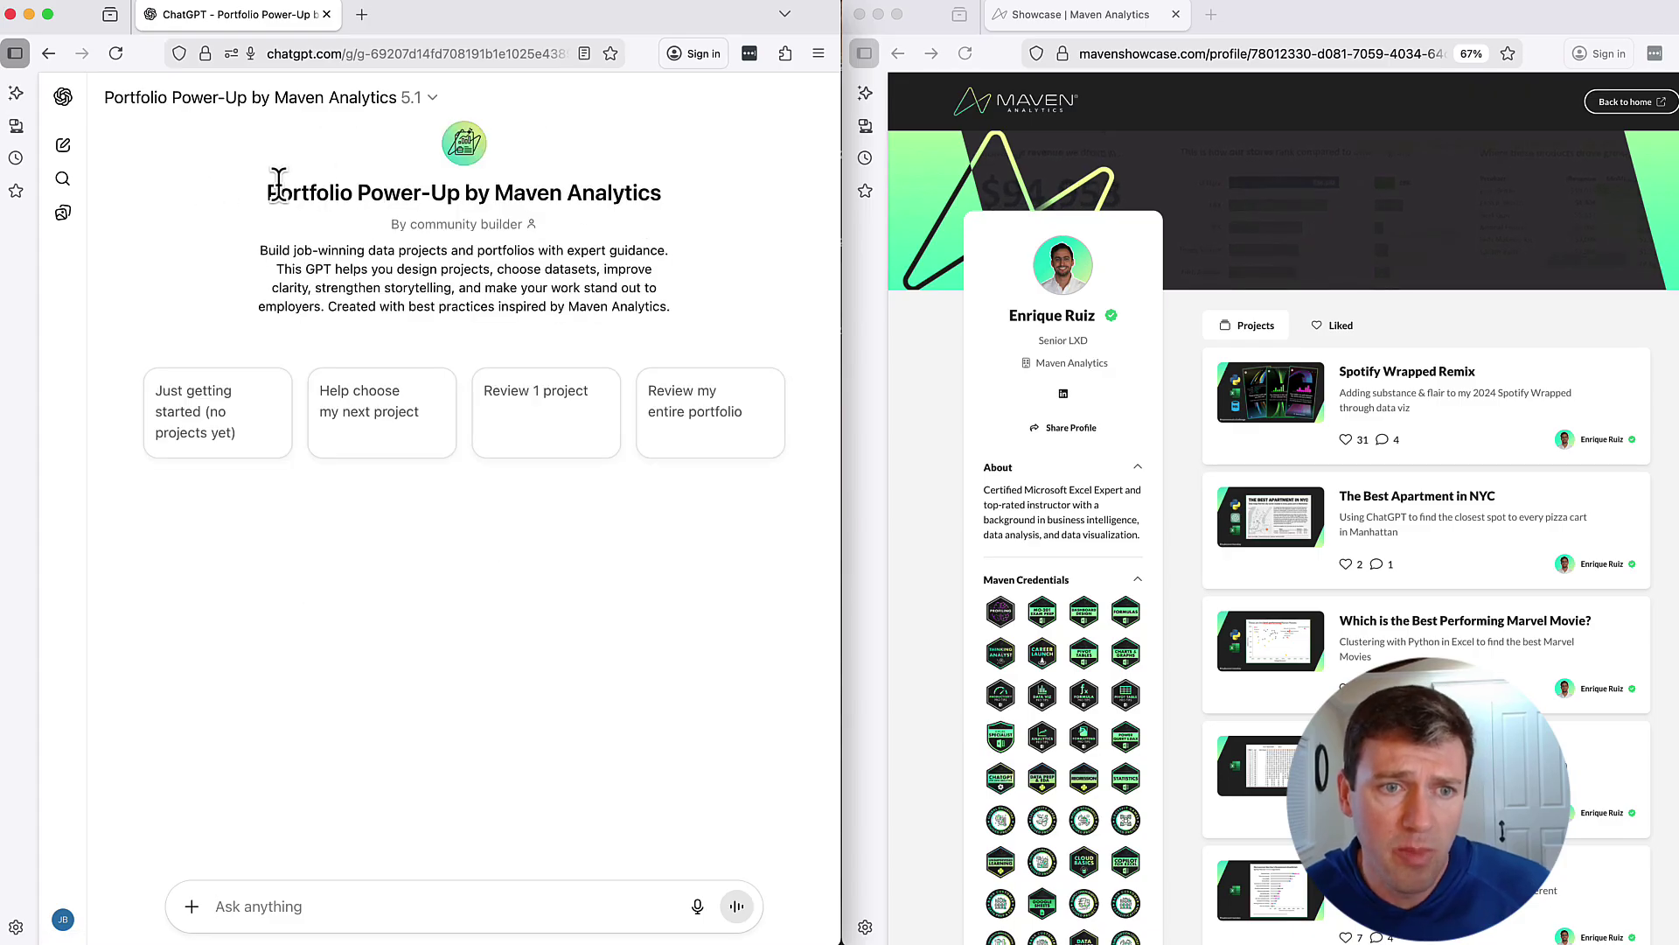
left_click(391, 441)
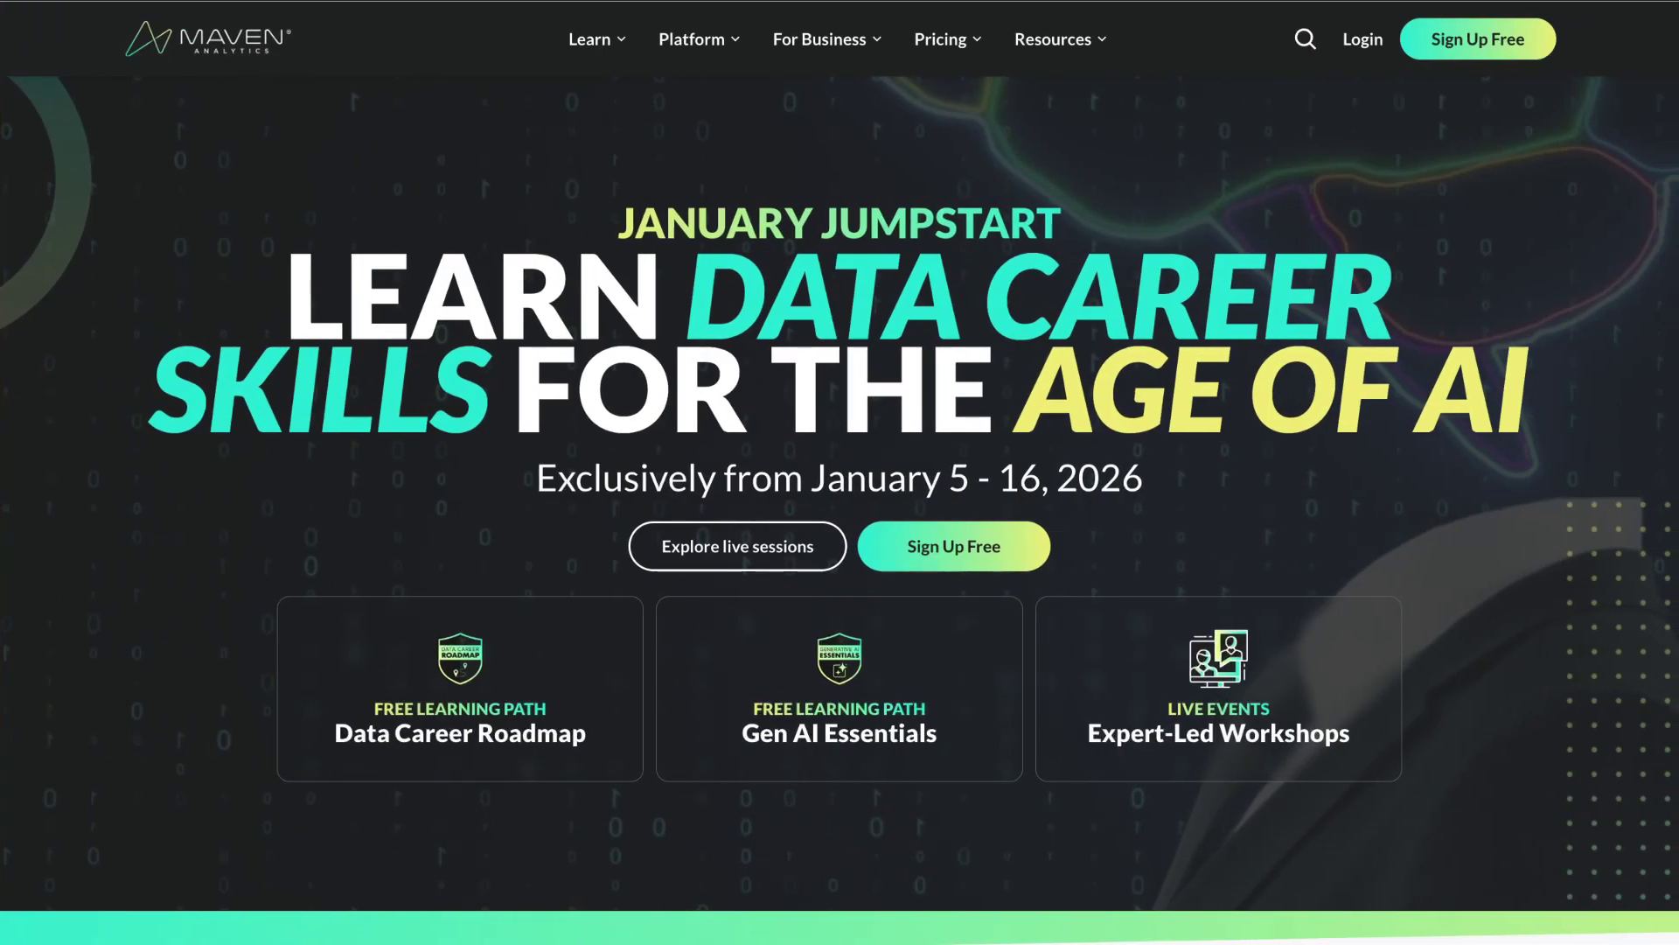
- Scroll the Maven Analytics homepage down to the Free Learning Paths and Live Training cards
scroll(839, 507, "down", 9)
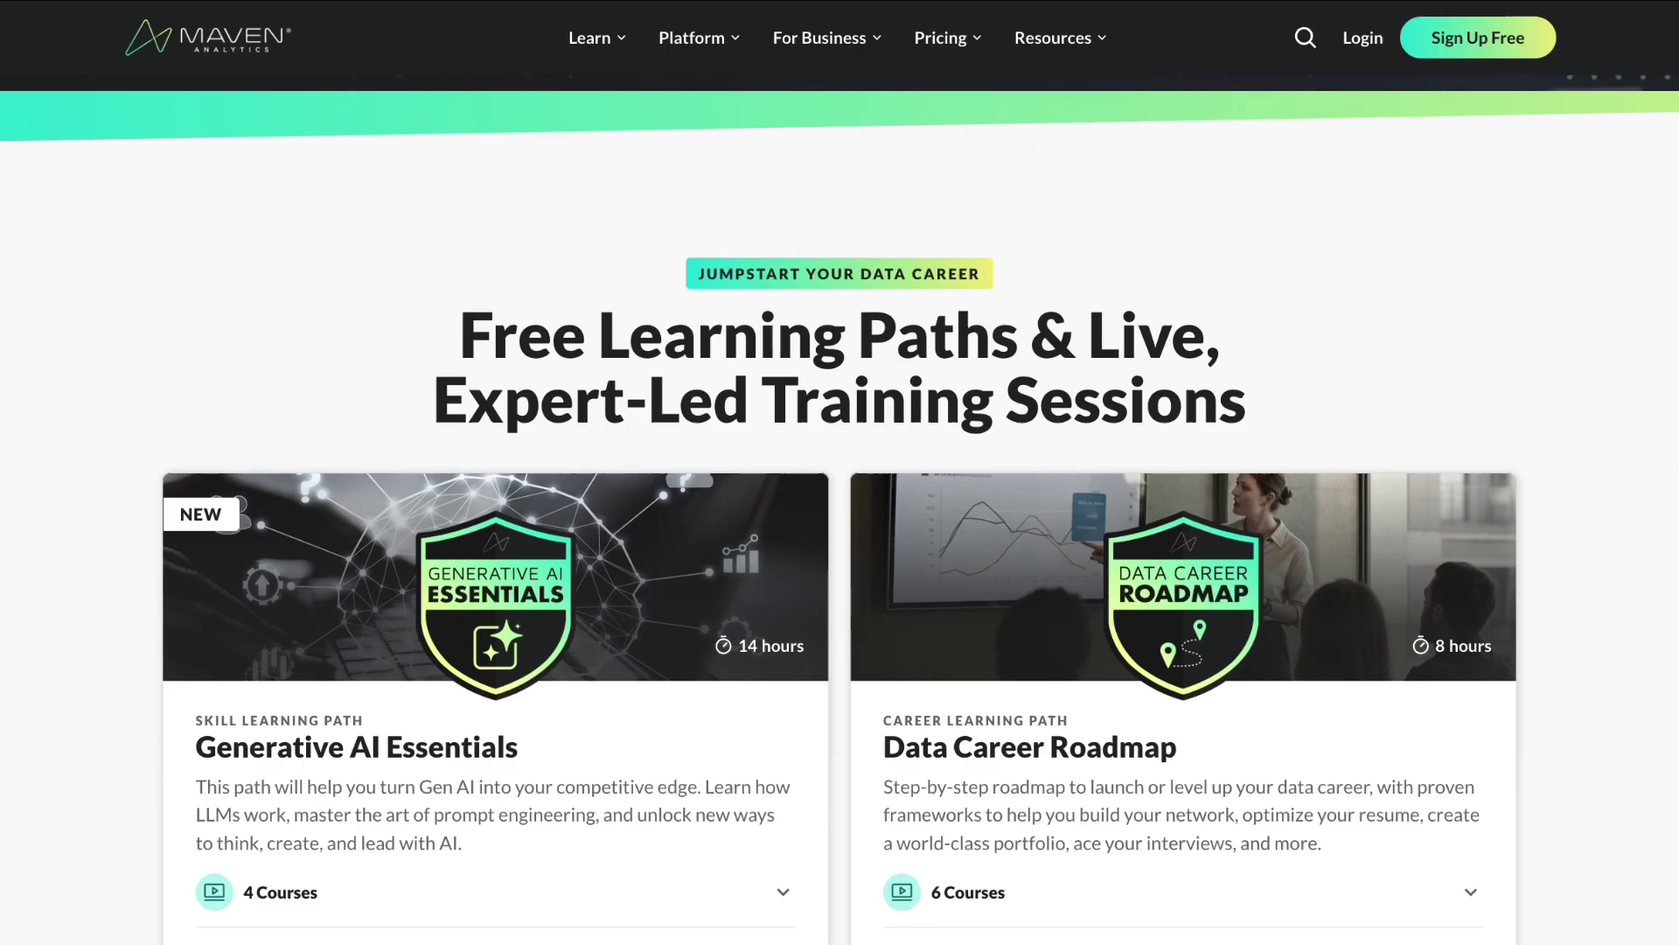
scroll(839, 508, "down", 2)
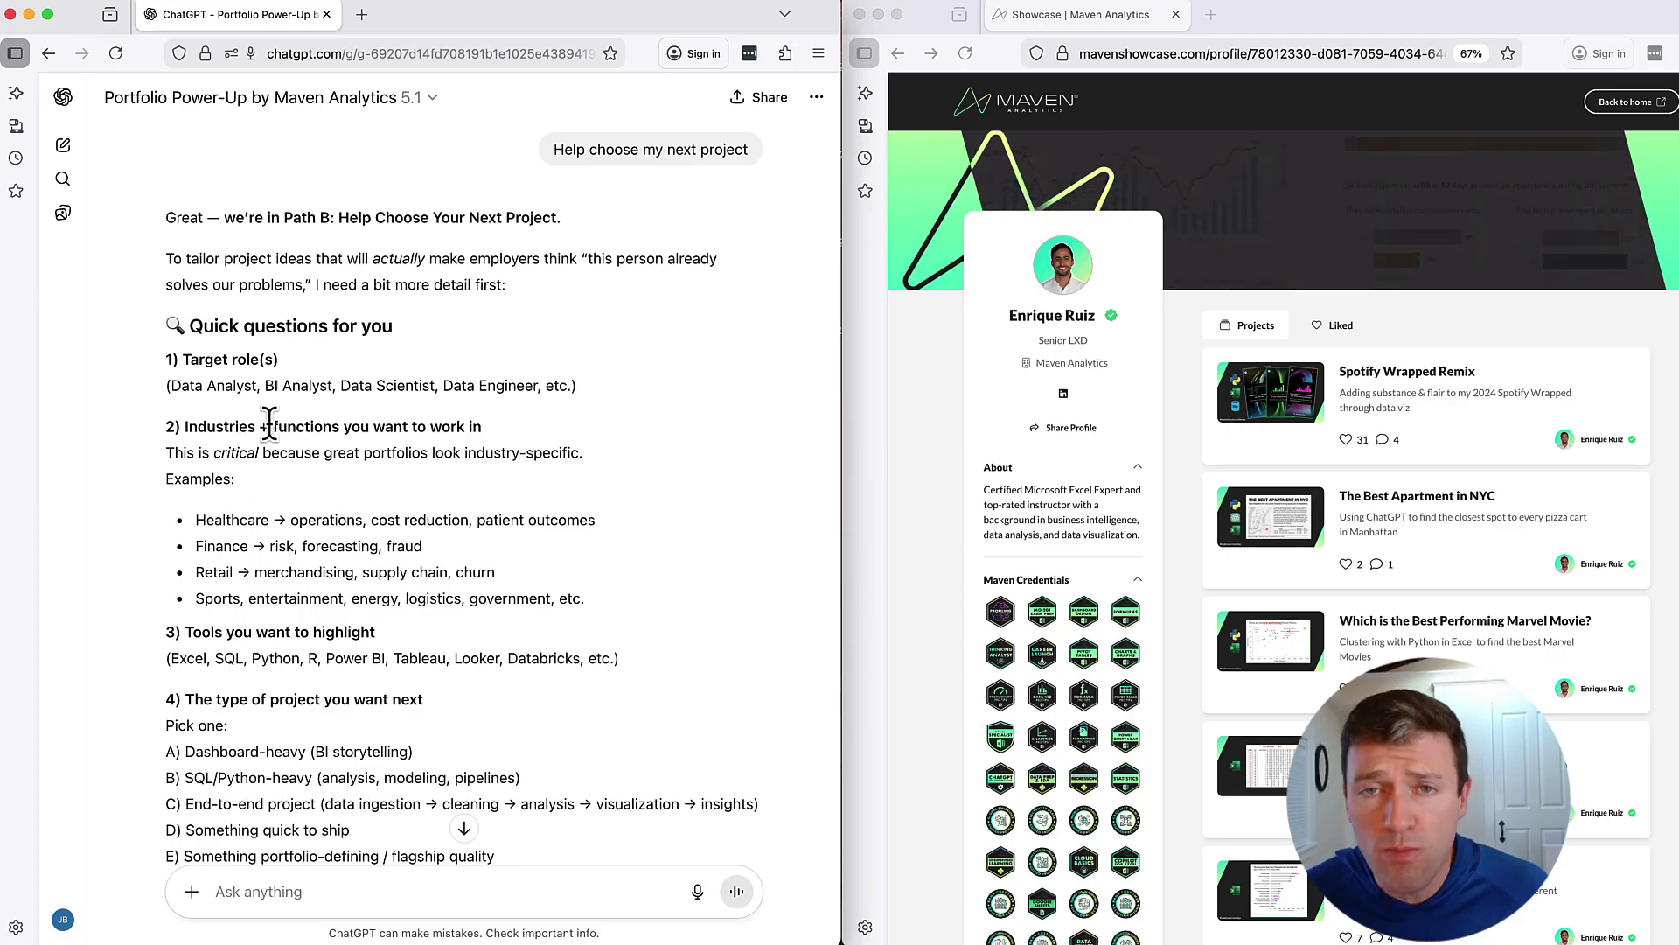
- Read the GPT's questions on role, industries and tools, then begin dictating an answer
scroll(281, 560, "down", 2)
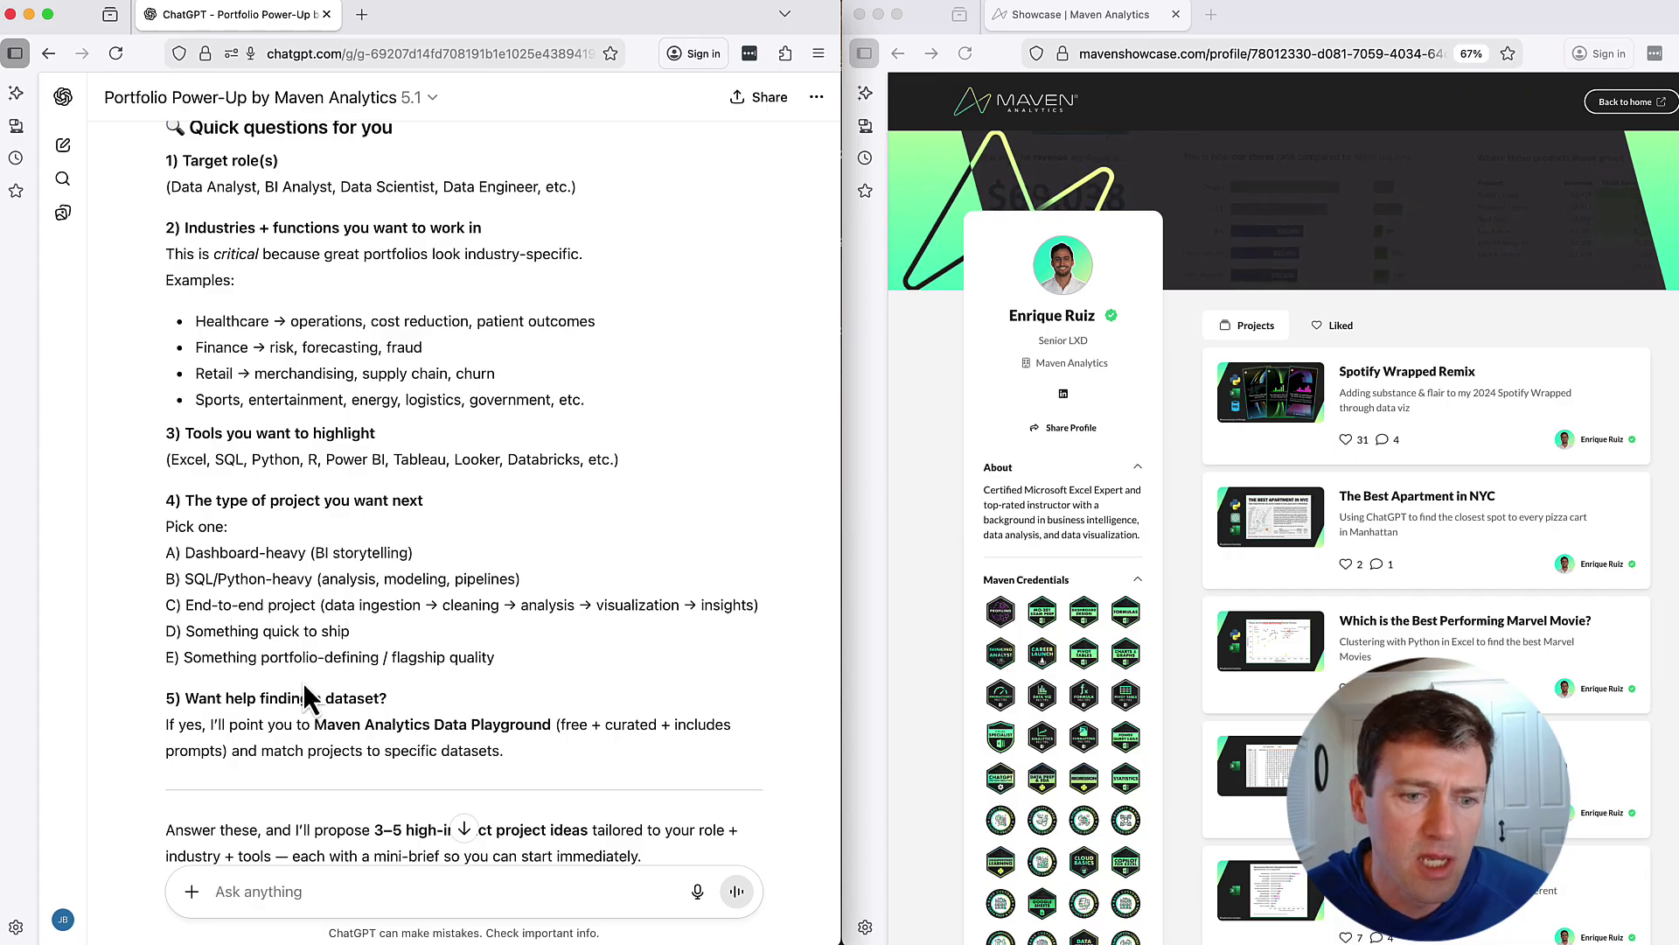
scroll(244, 673, "down", 1)
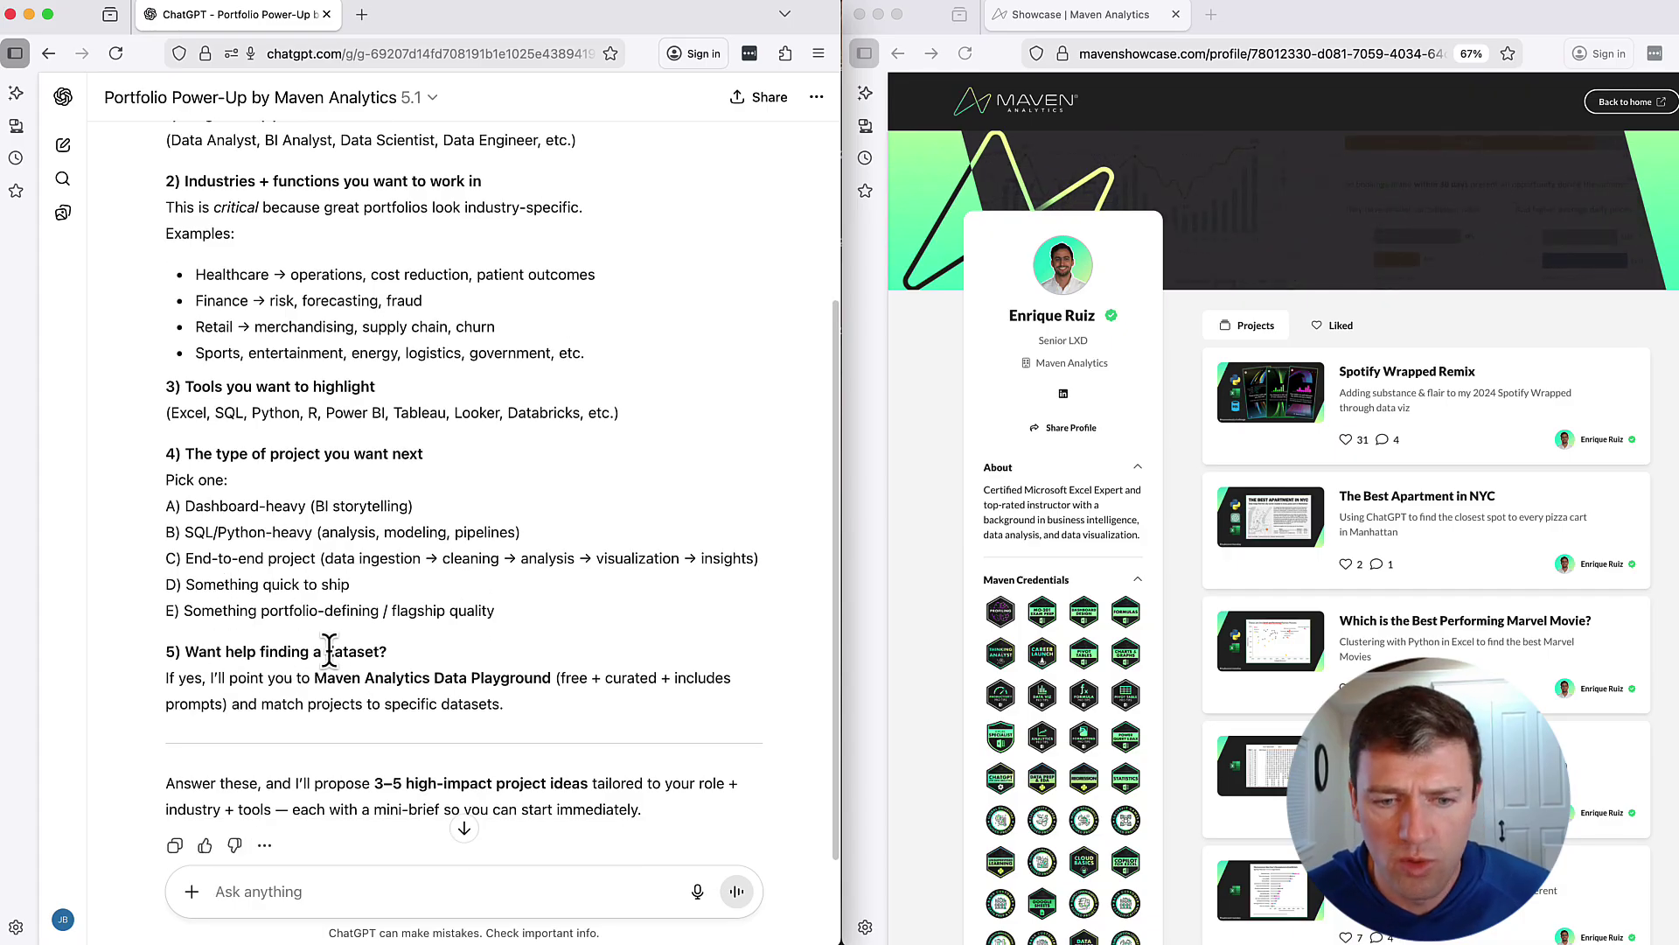
left_click(697, 892)
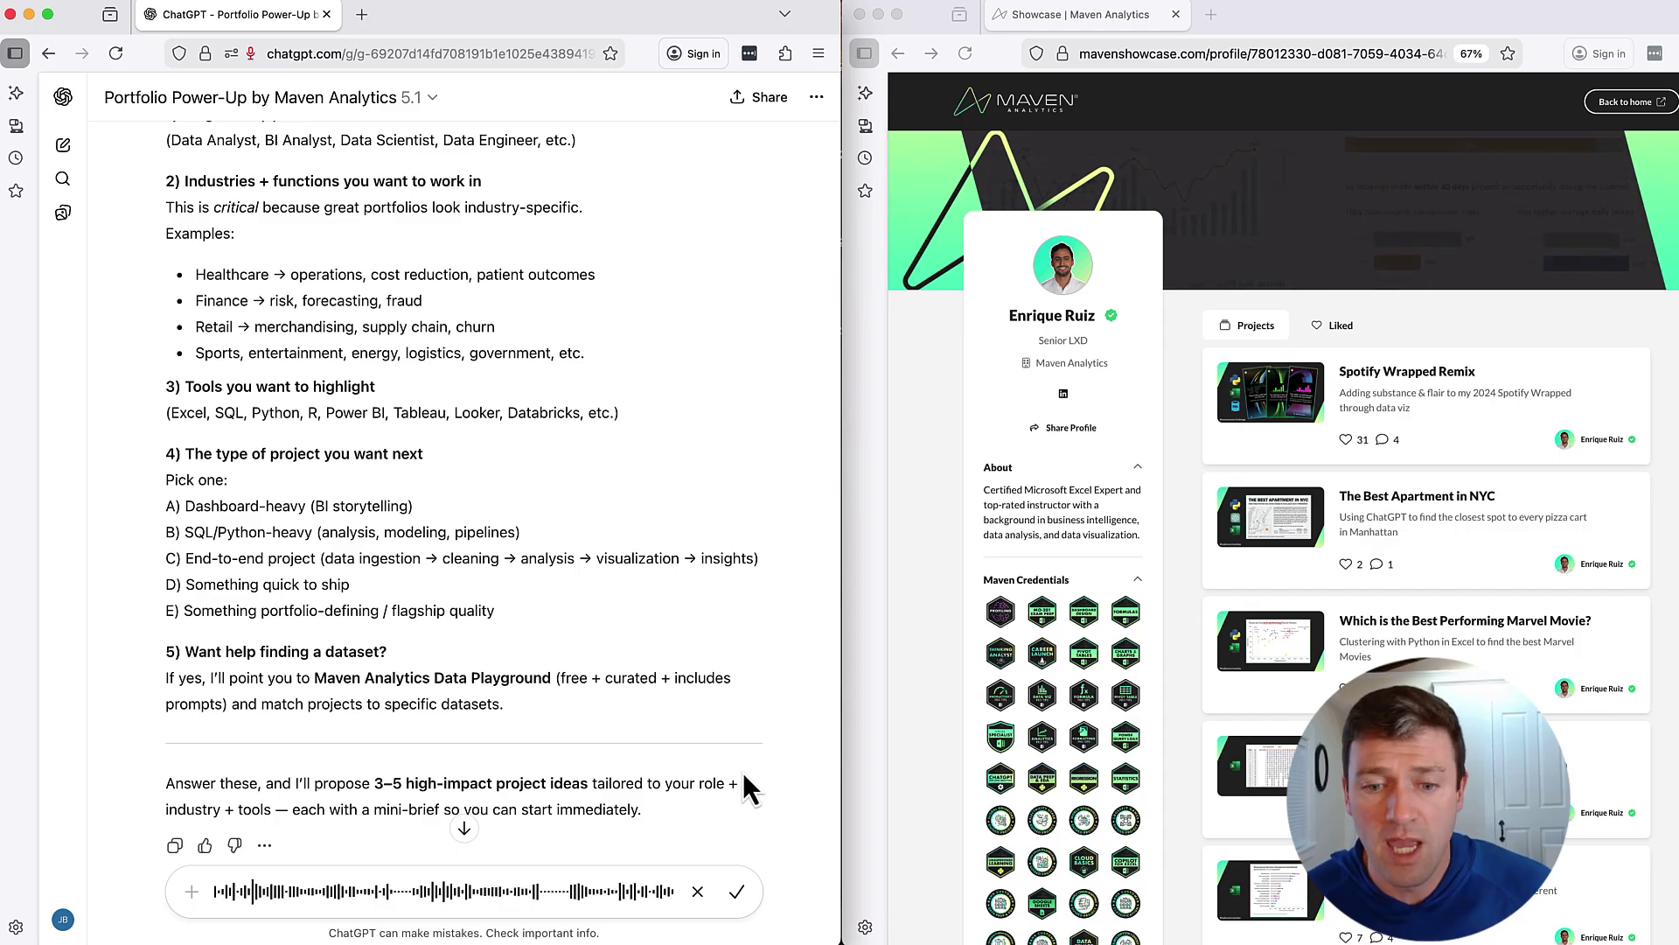
left_click(737, 893)
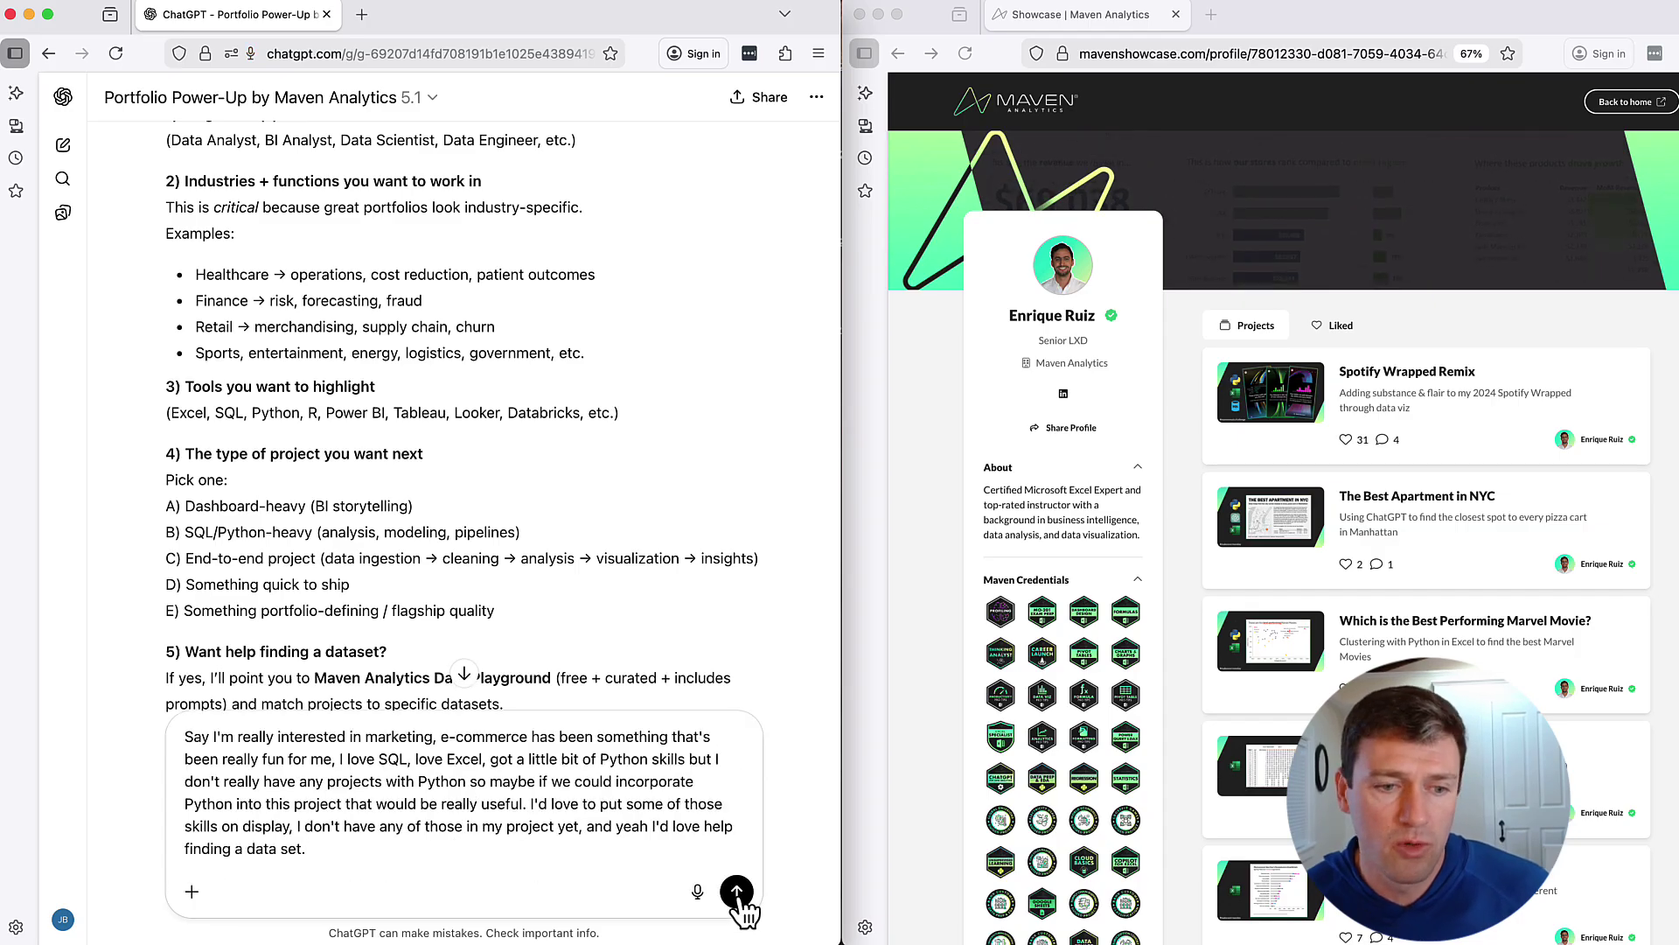
left_click(736, 892)
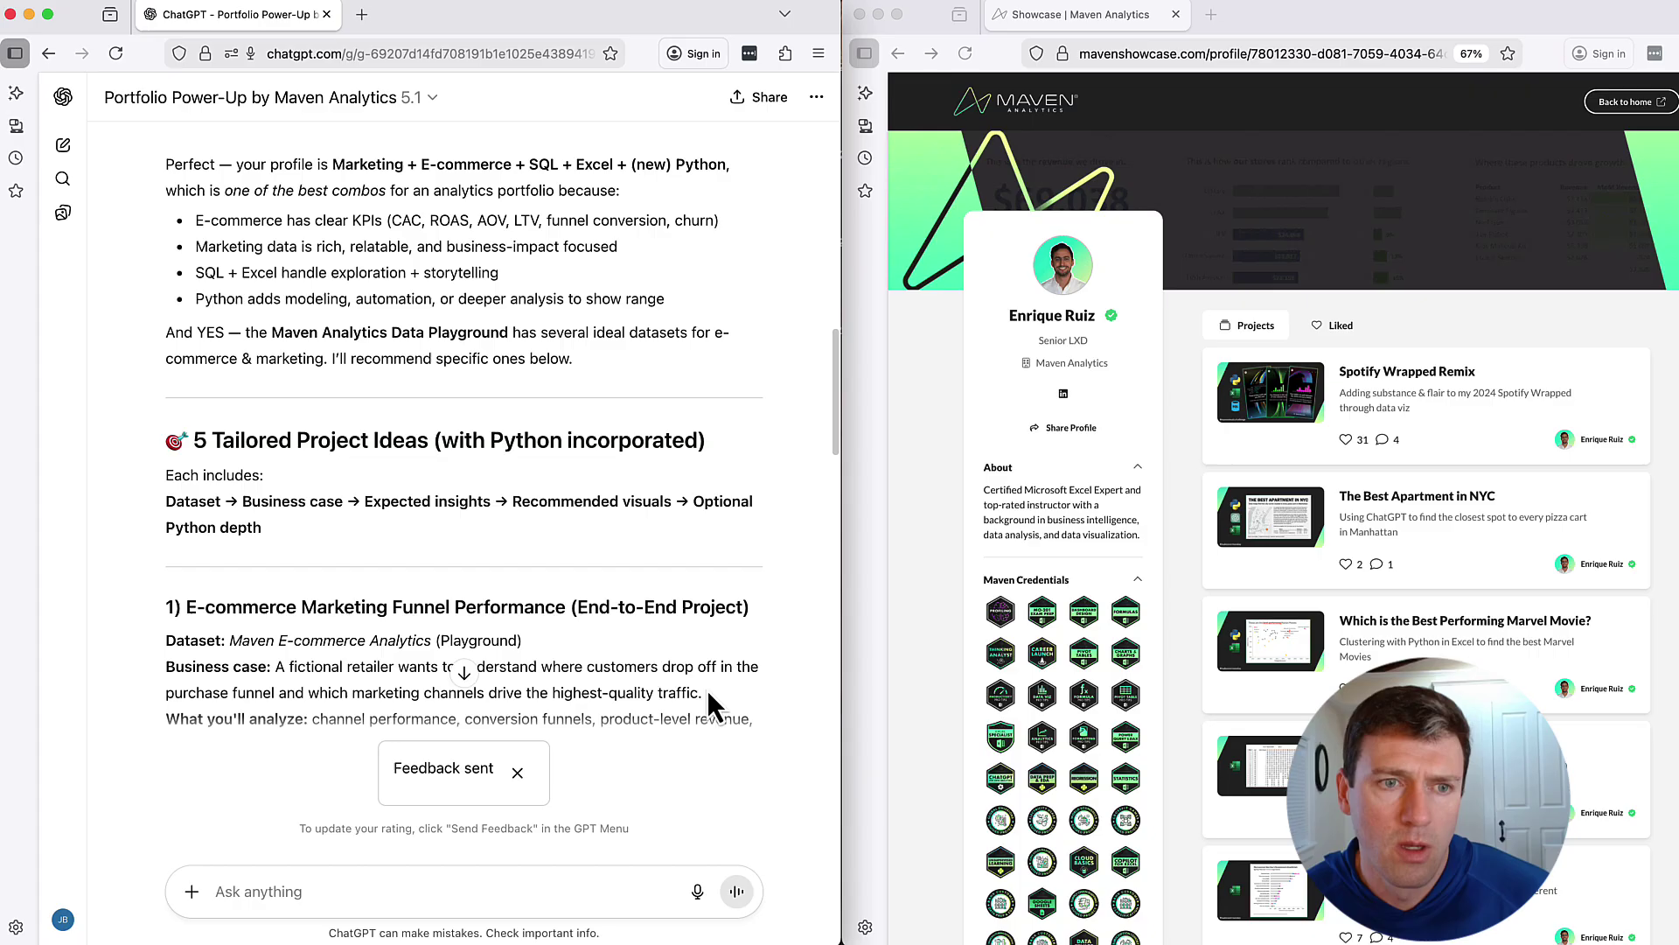
scroll(709, 693, "down", 5)
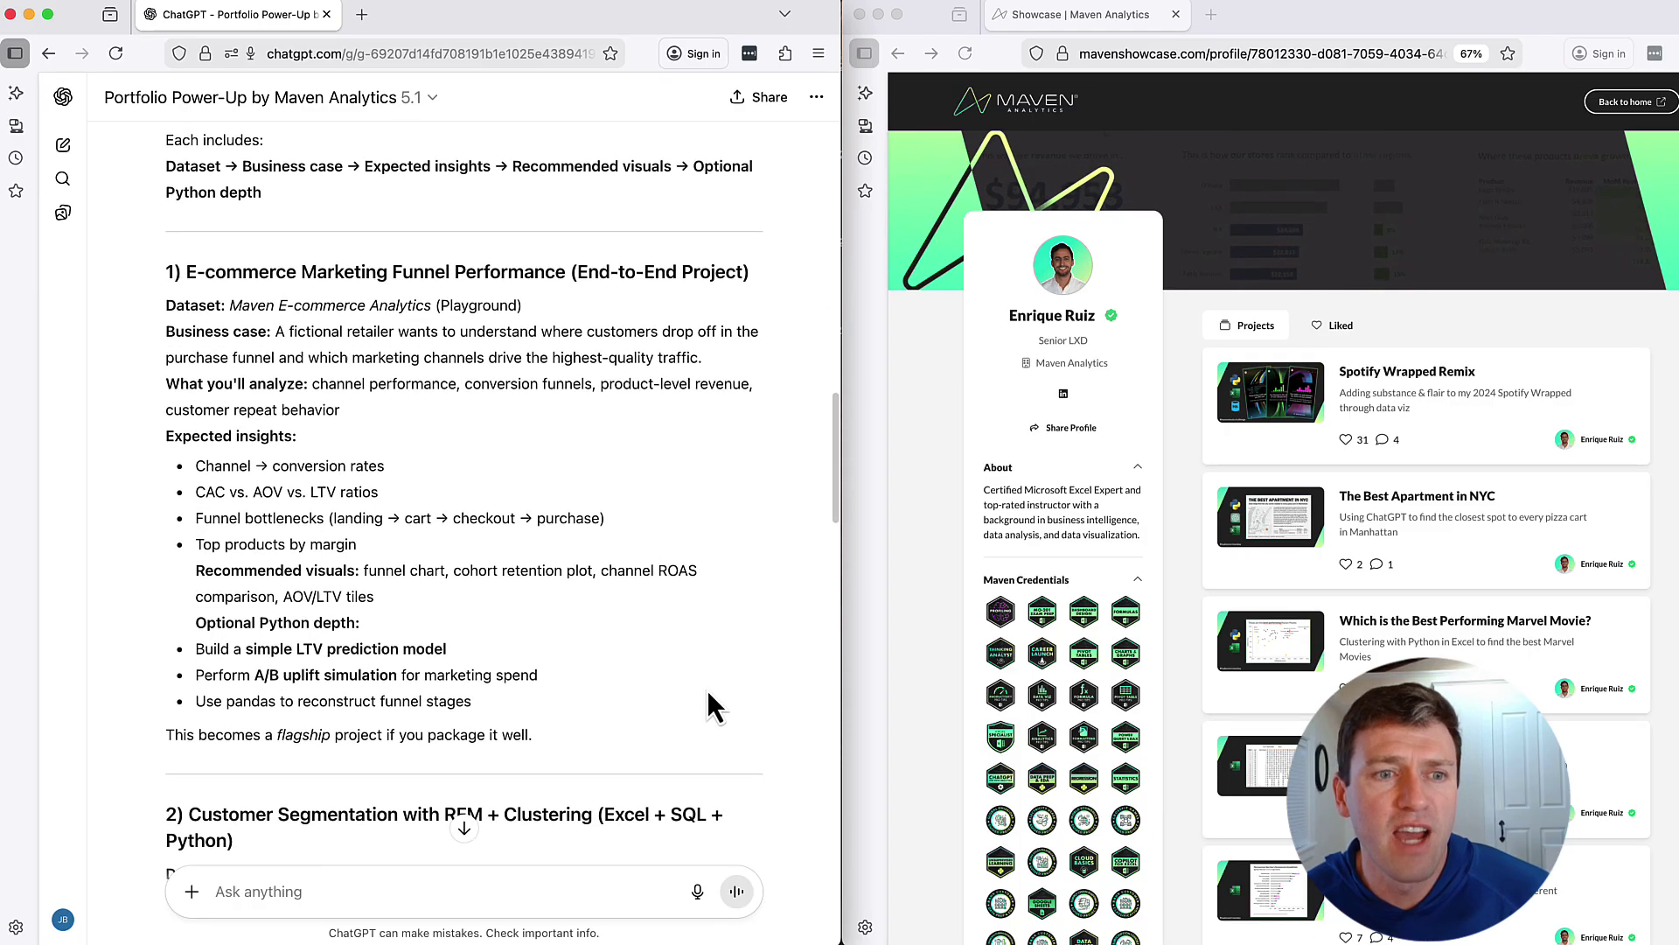
scroll(708, 695, "down", 2)
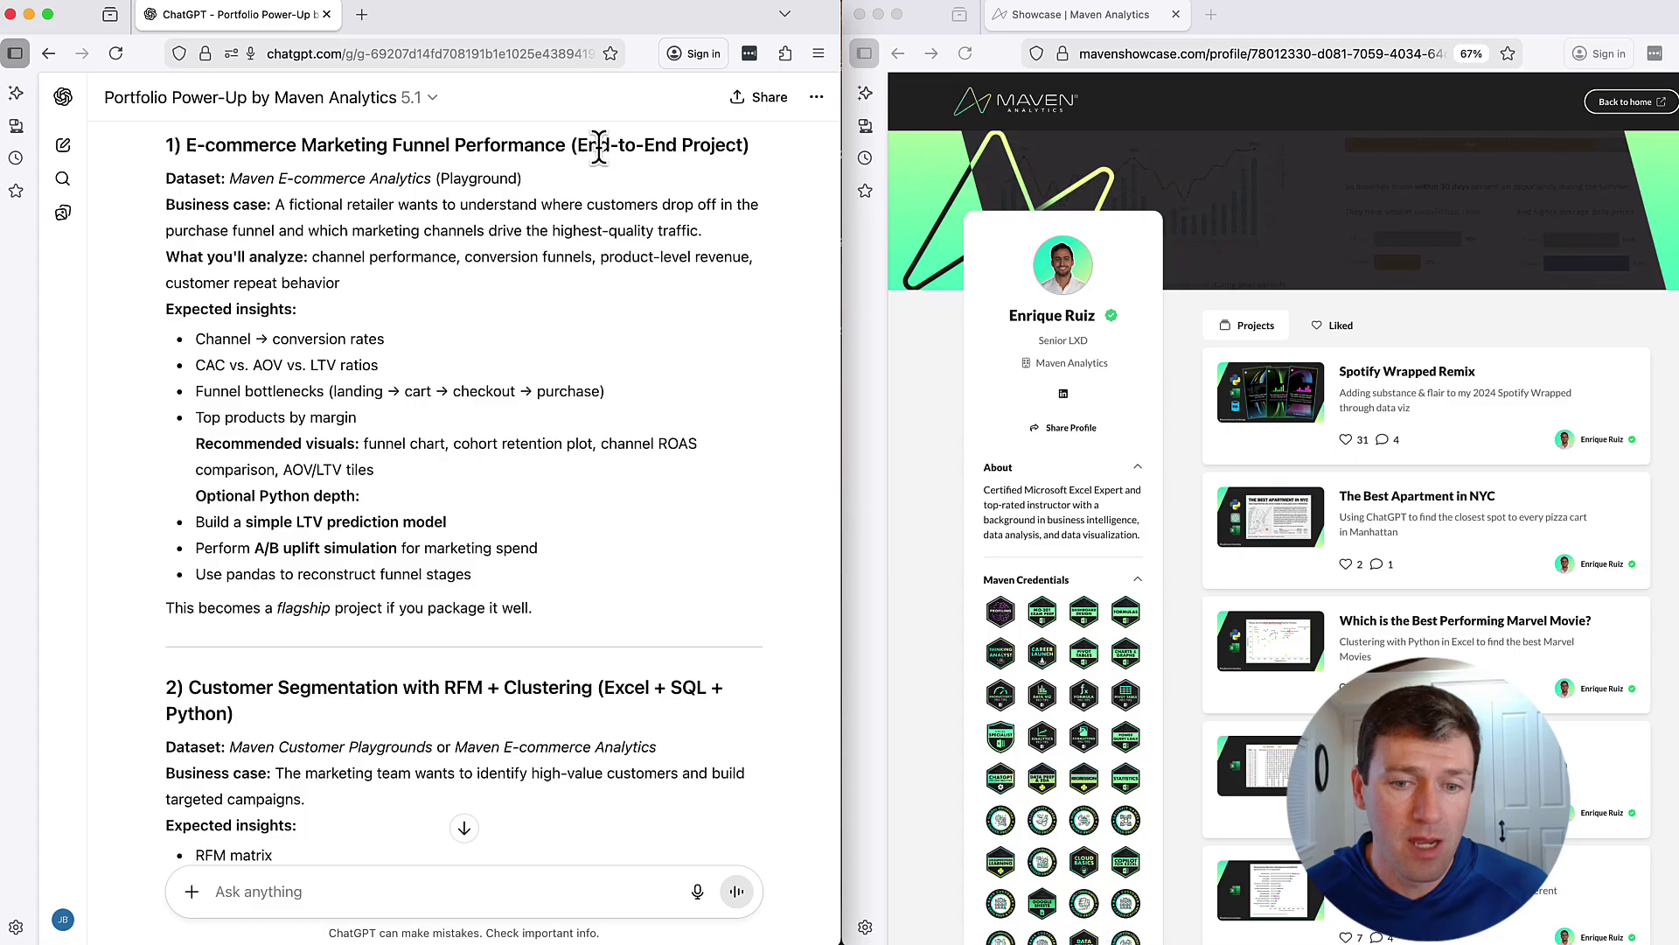
scroll(554, 499, "down", 3)
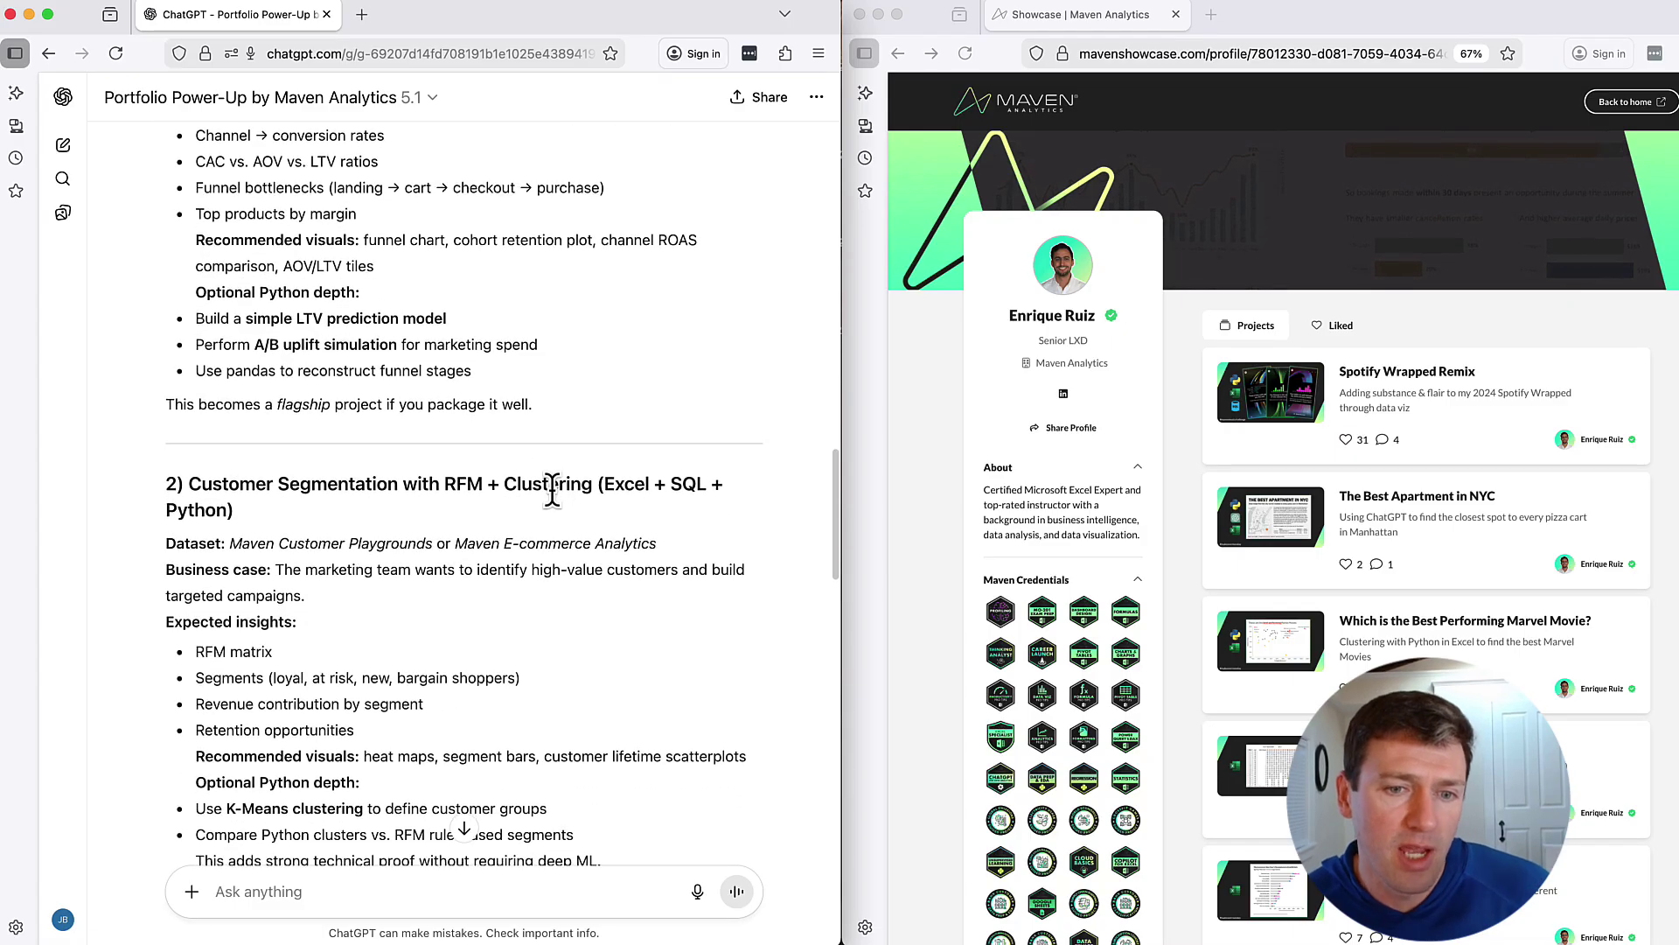
scroll(559, 481, "down", 1)
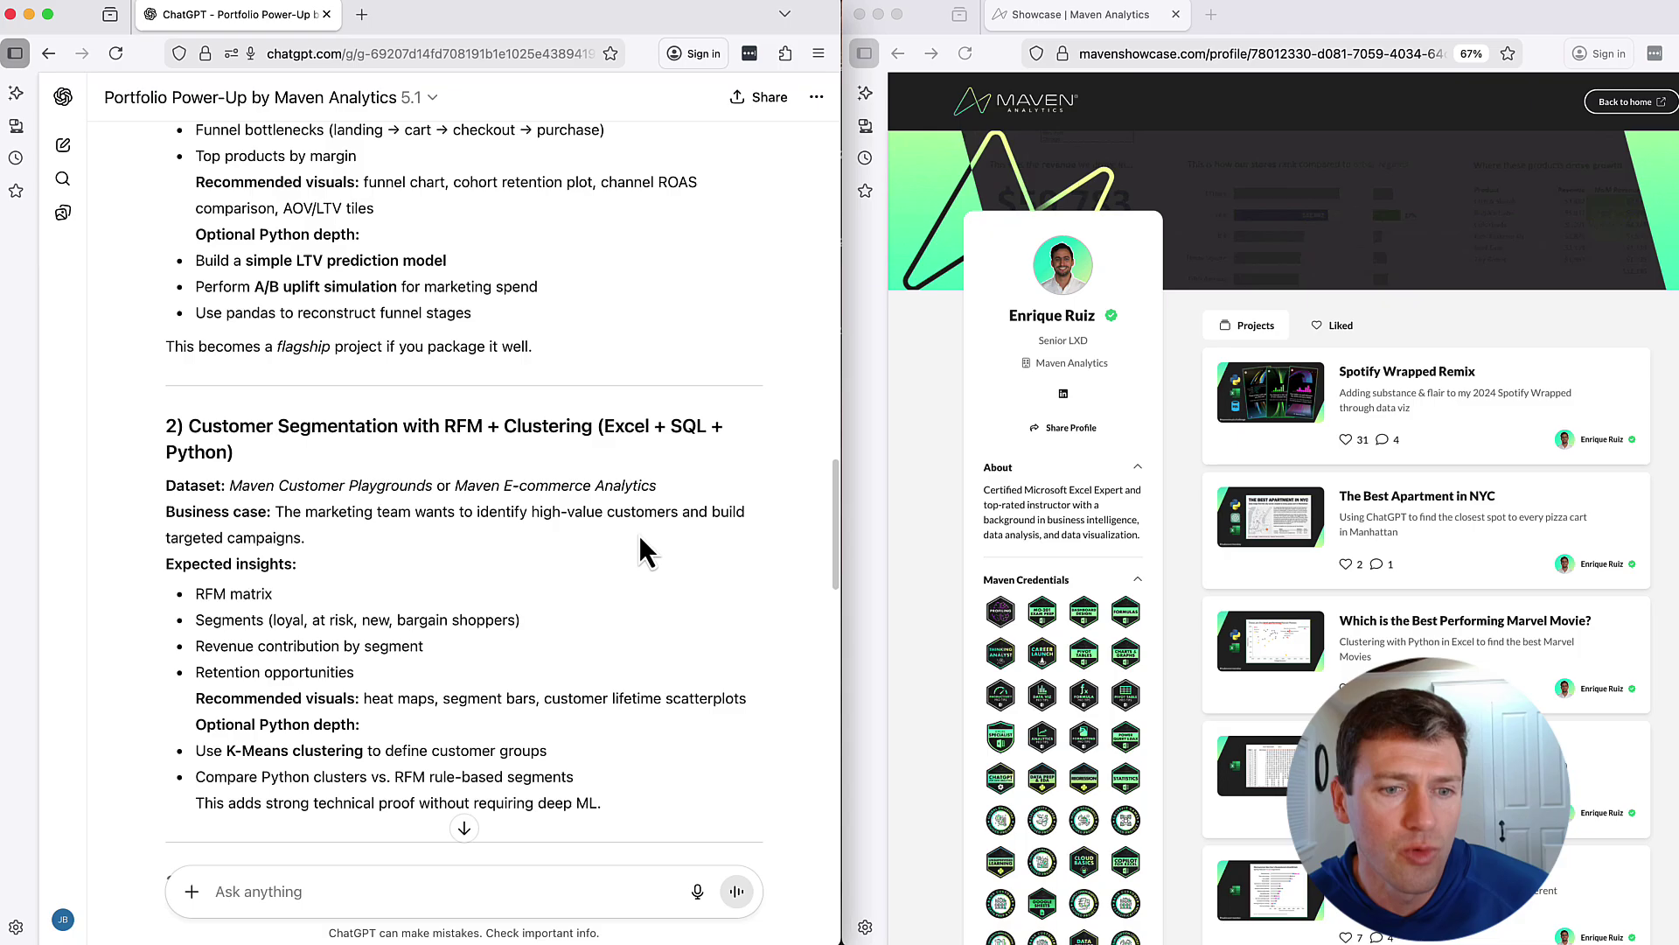
scroll(640, 538, "down", 7)
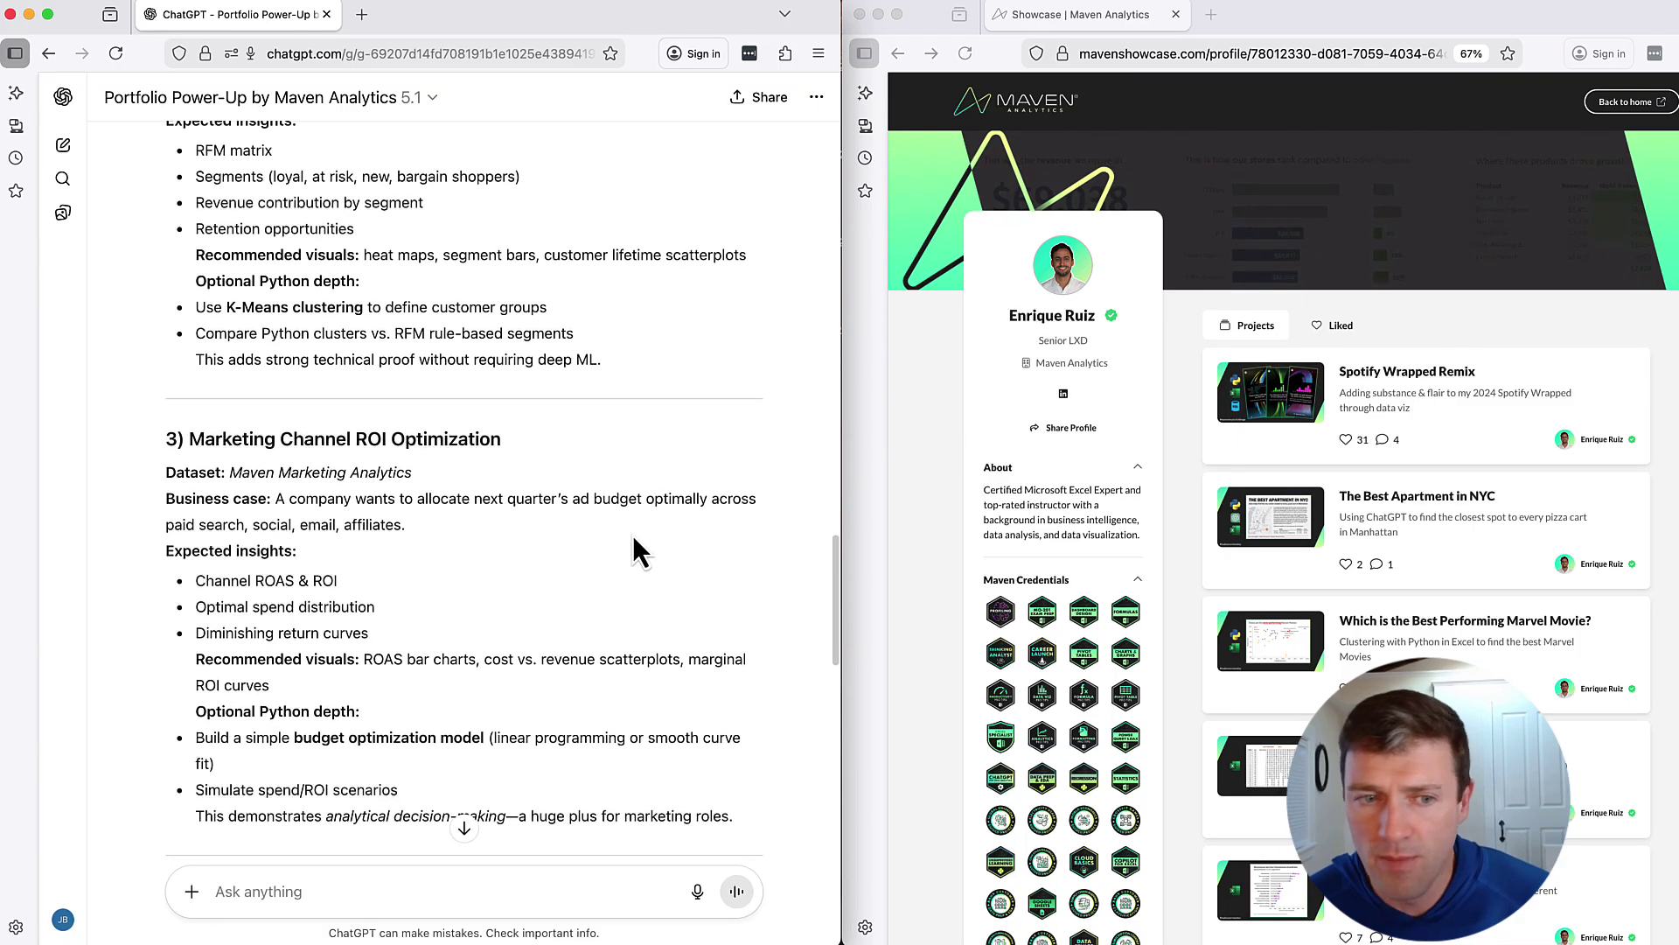
scroll(634, 551, "down", 1)
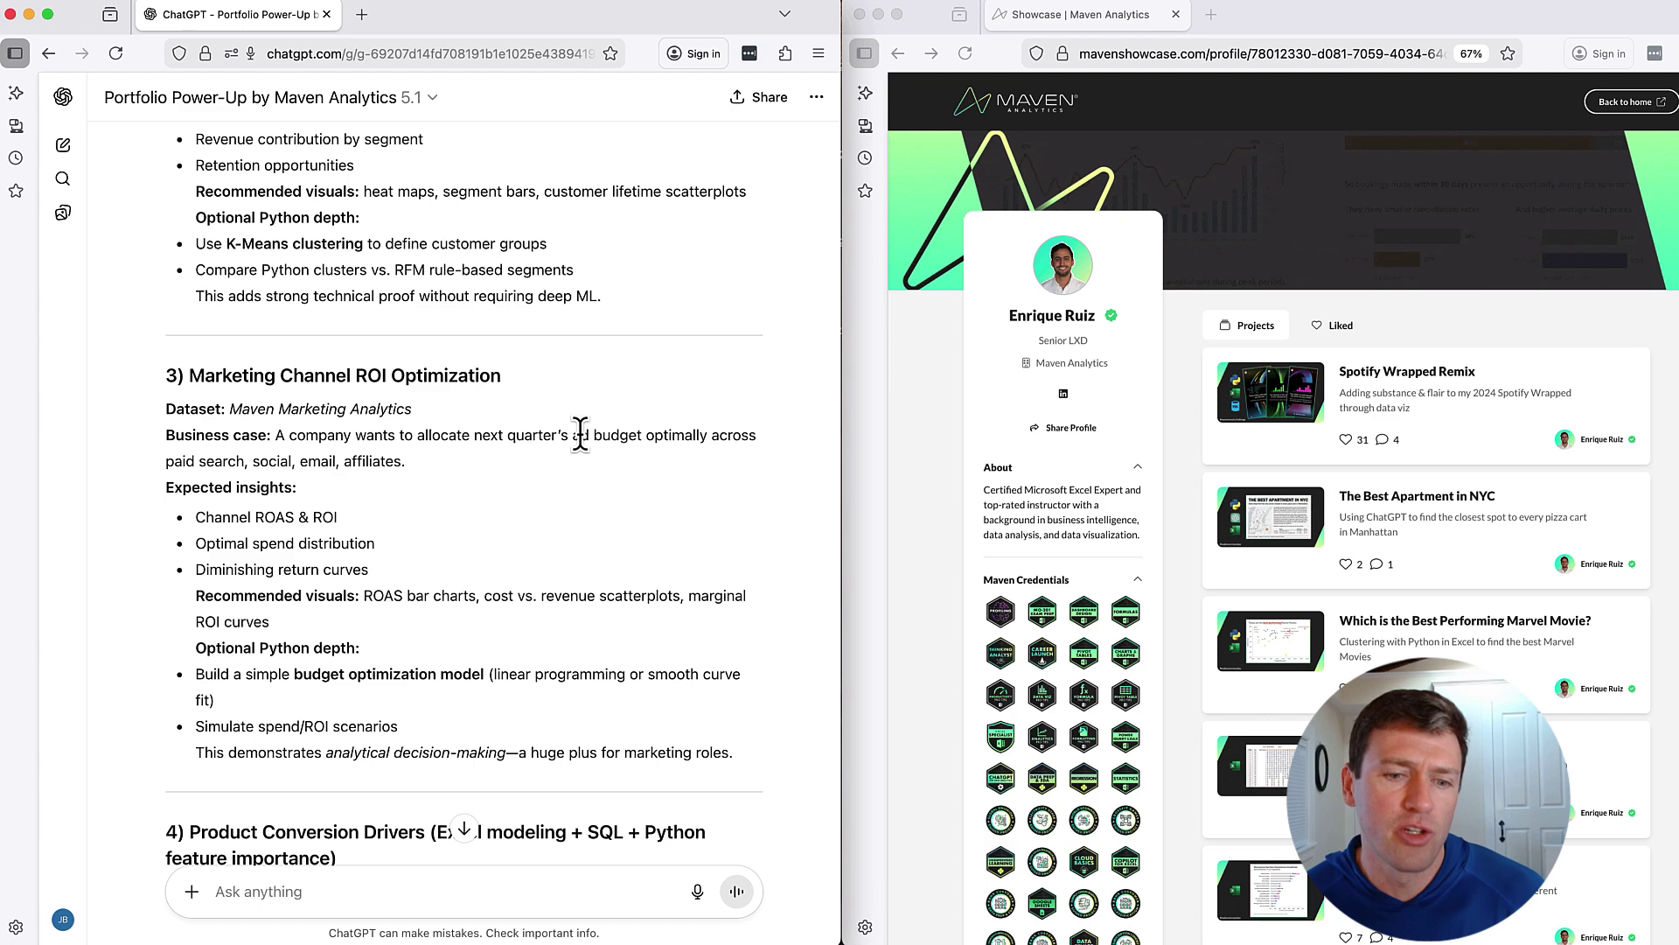
scroll(580, 434, "down", 8)
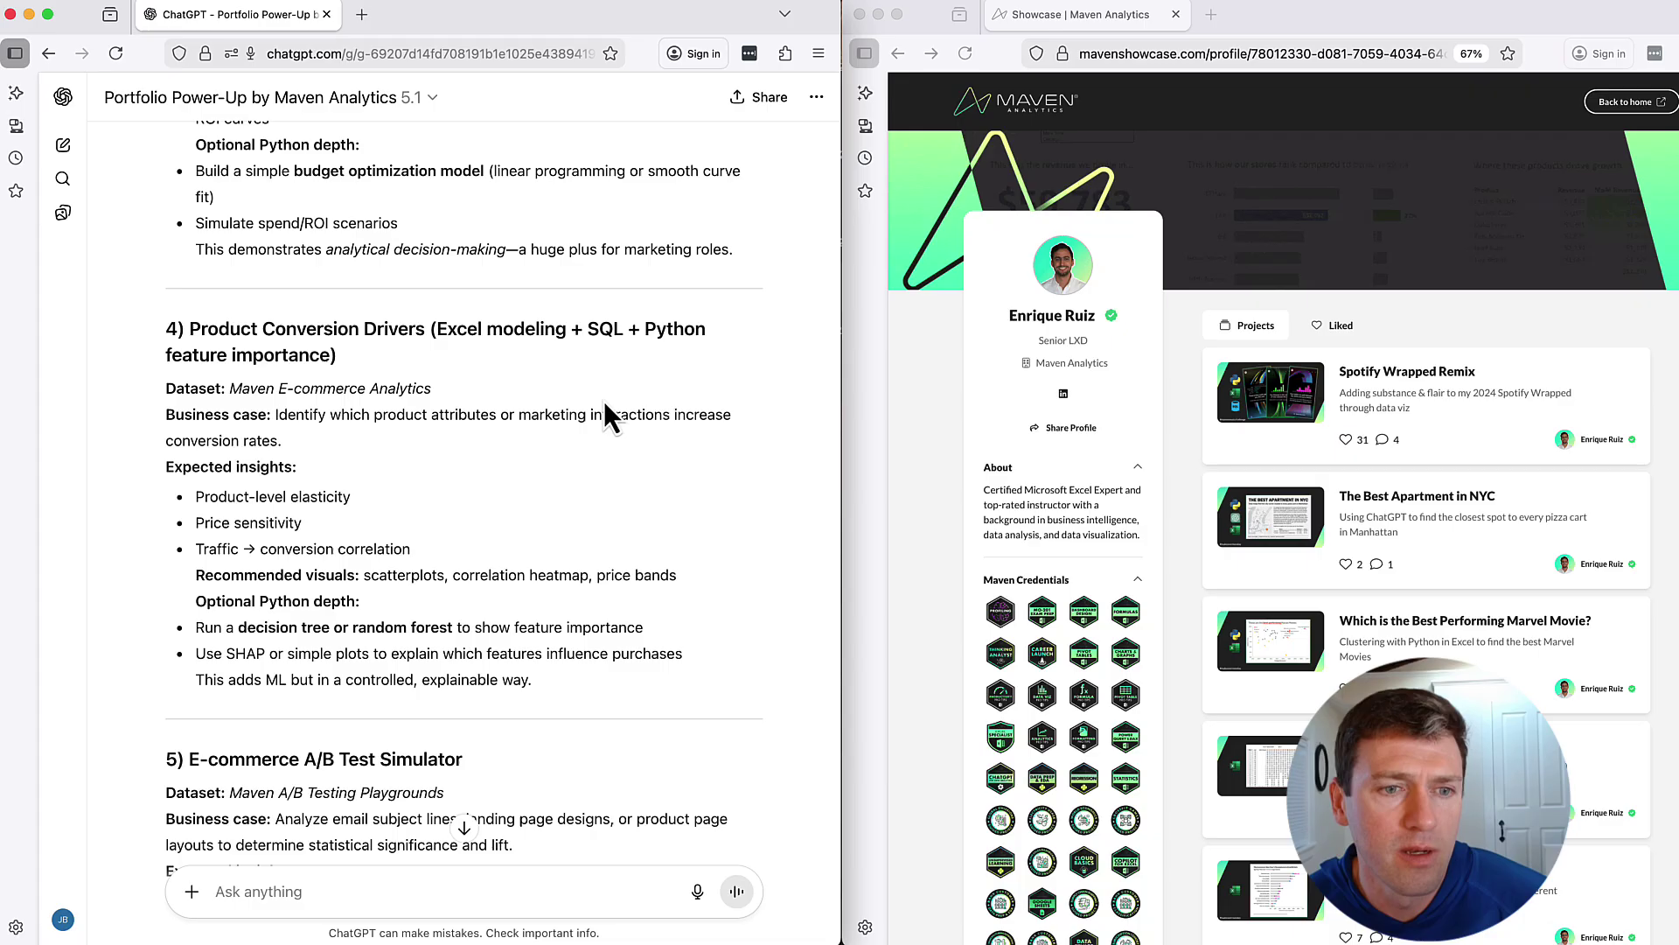
scroll(606, 413, "down", 1)
scroll(652, 411, "down", 2)
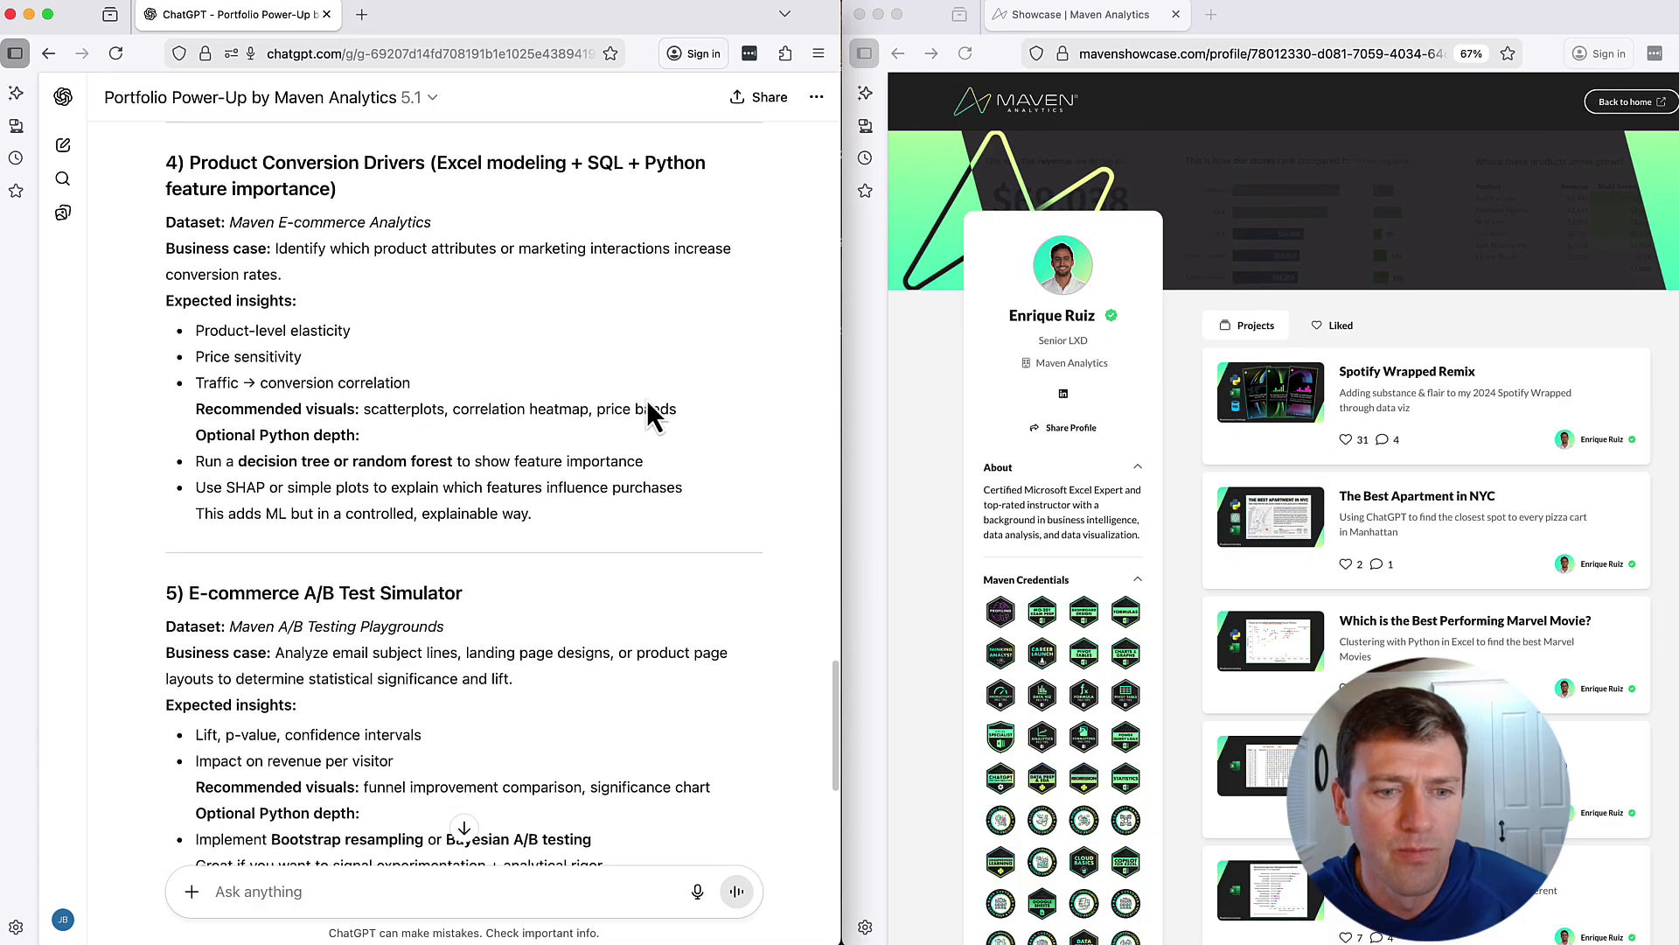
scroll(648, 407, "down", 3)
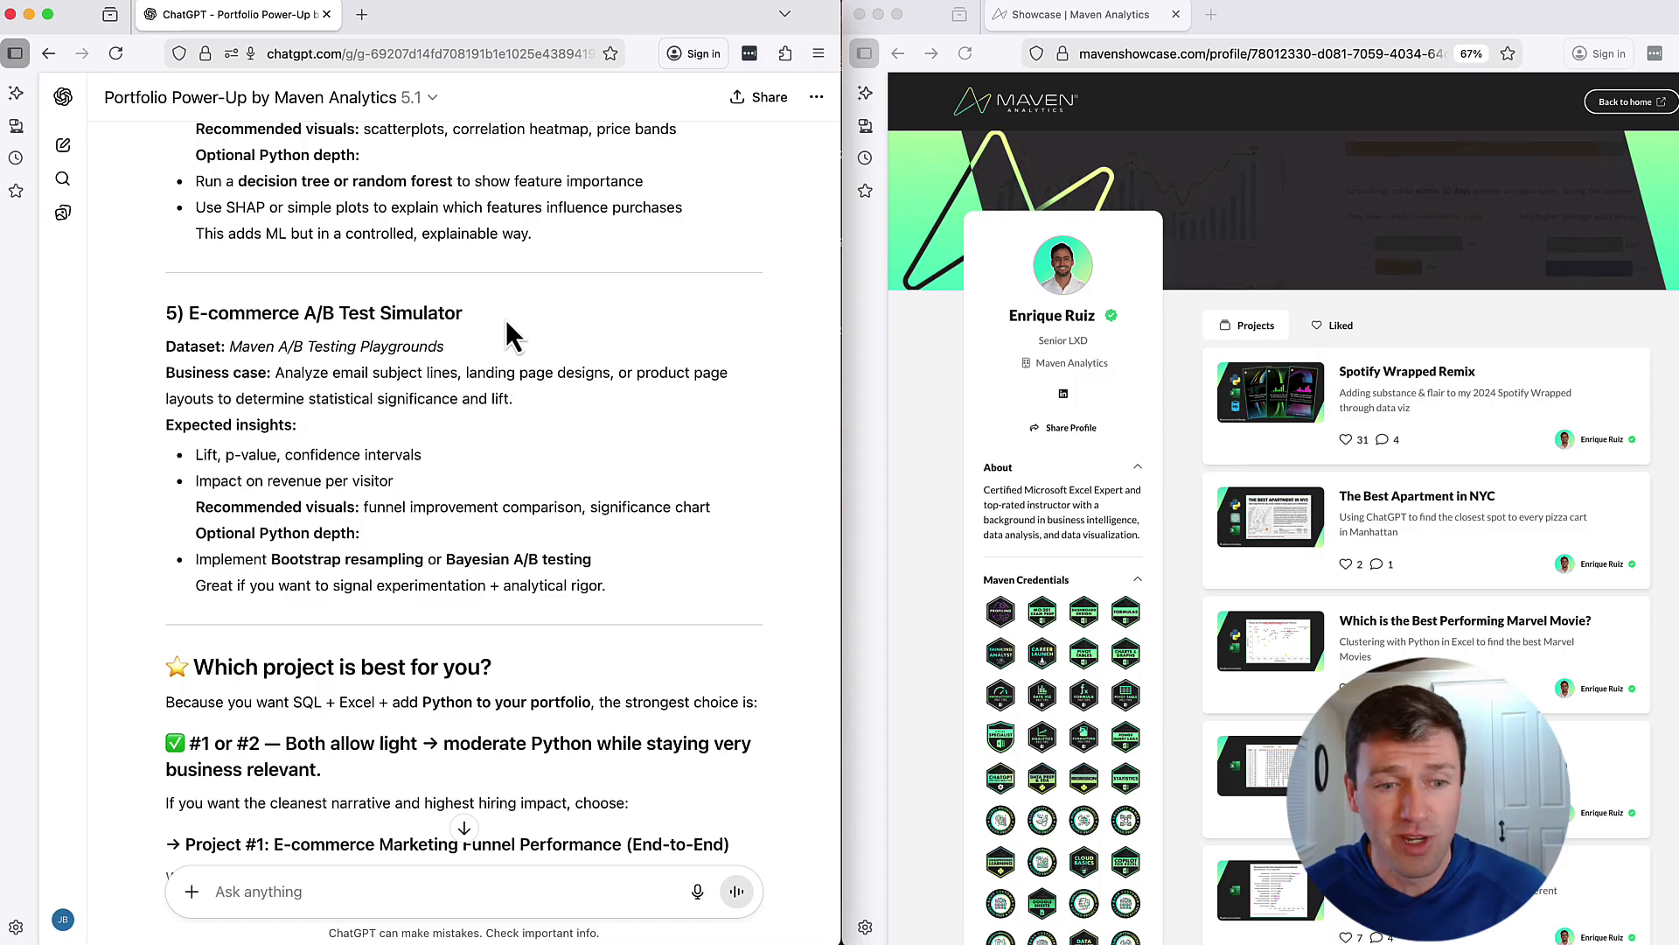
scroll(498, 533, "down", 8)
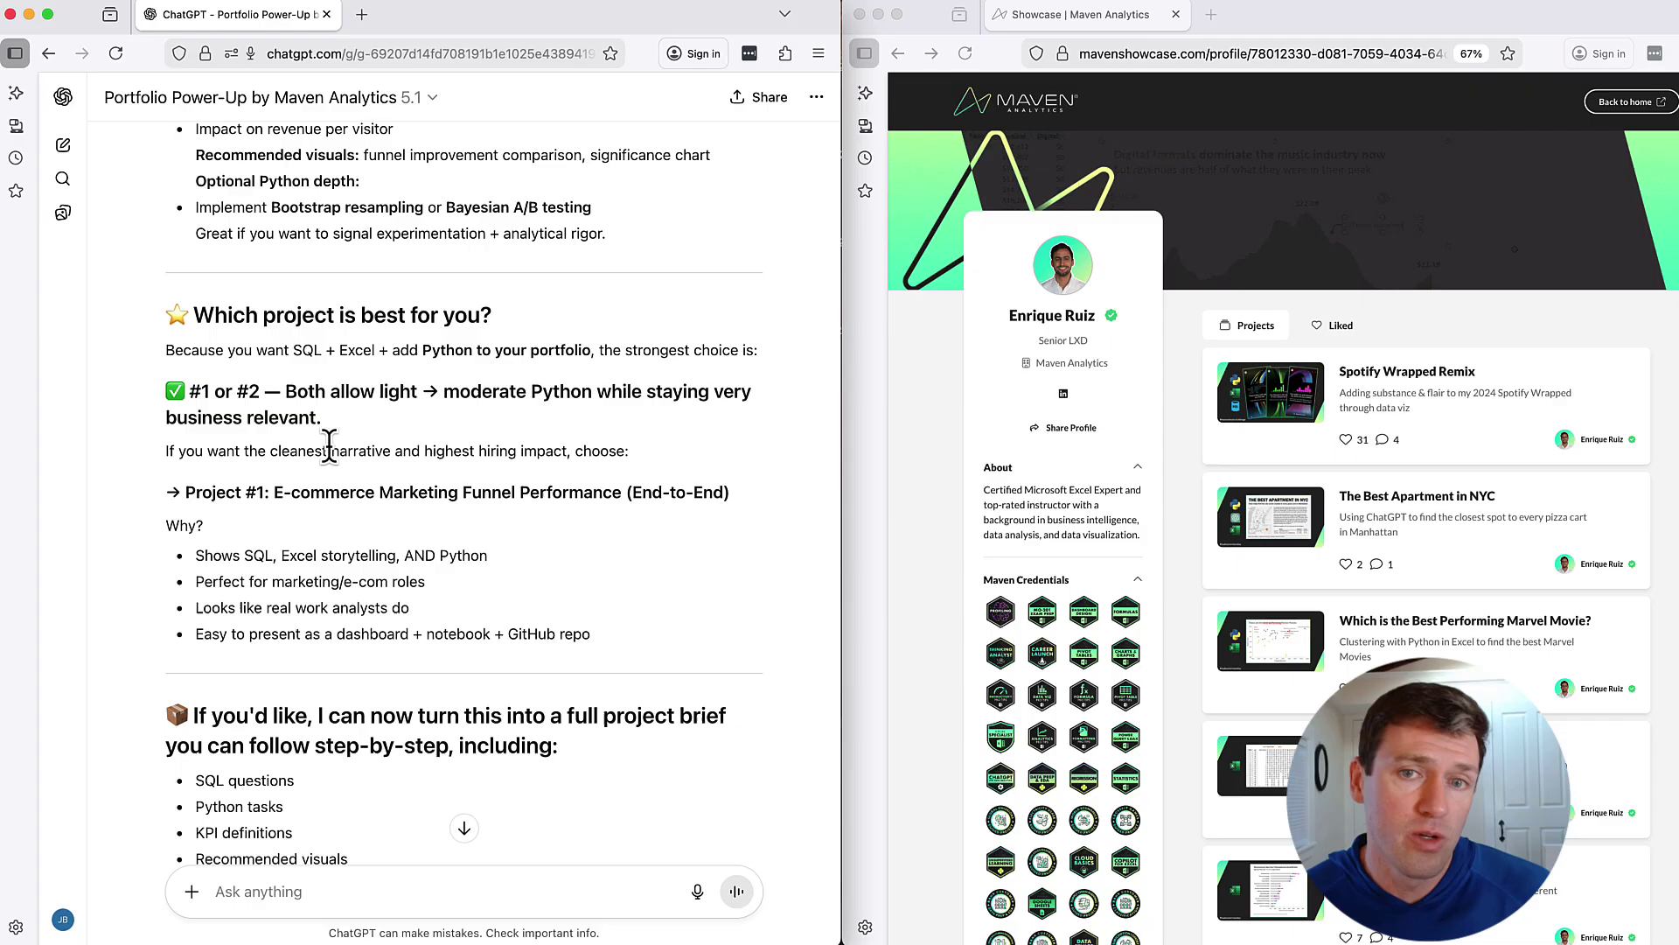
- Start a new chat with the 'Review my entire portfolio' request, then return to the Showcase profile
left_click(442, 109)
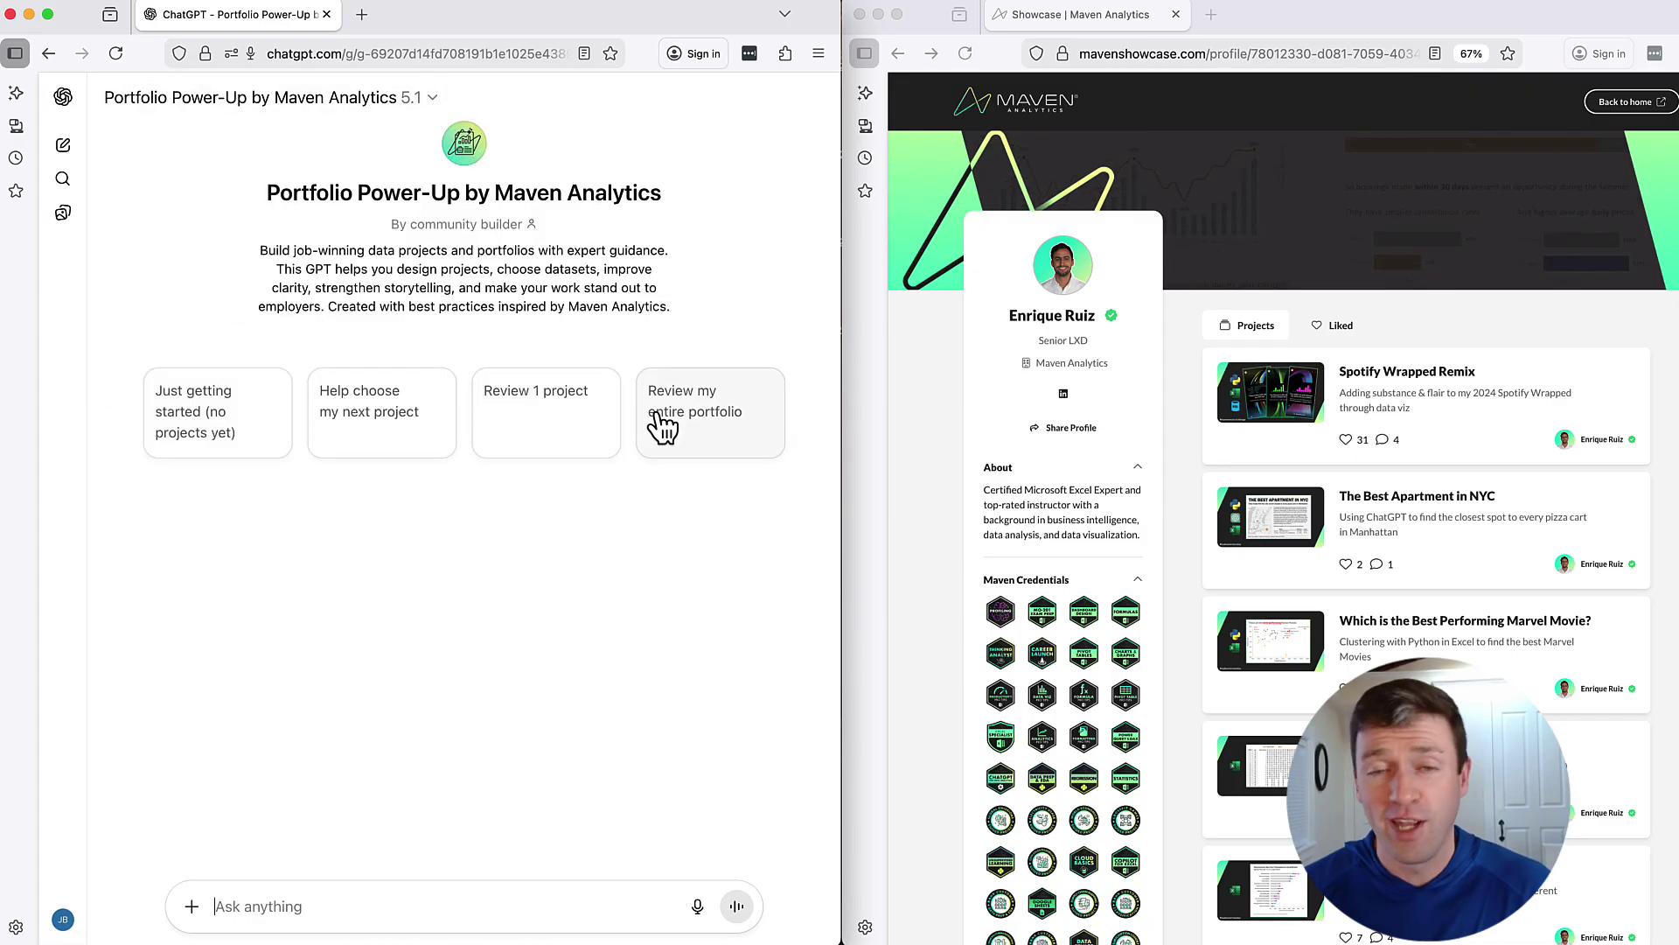
left_click(684, 429)
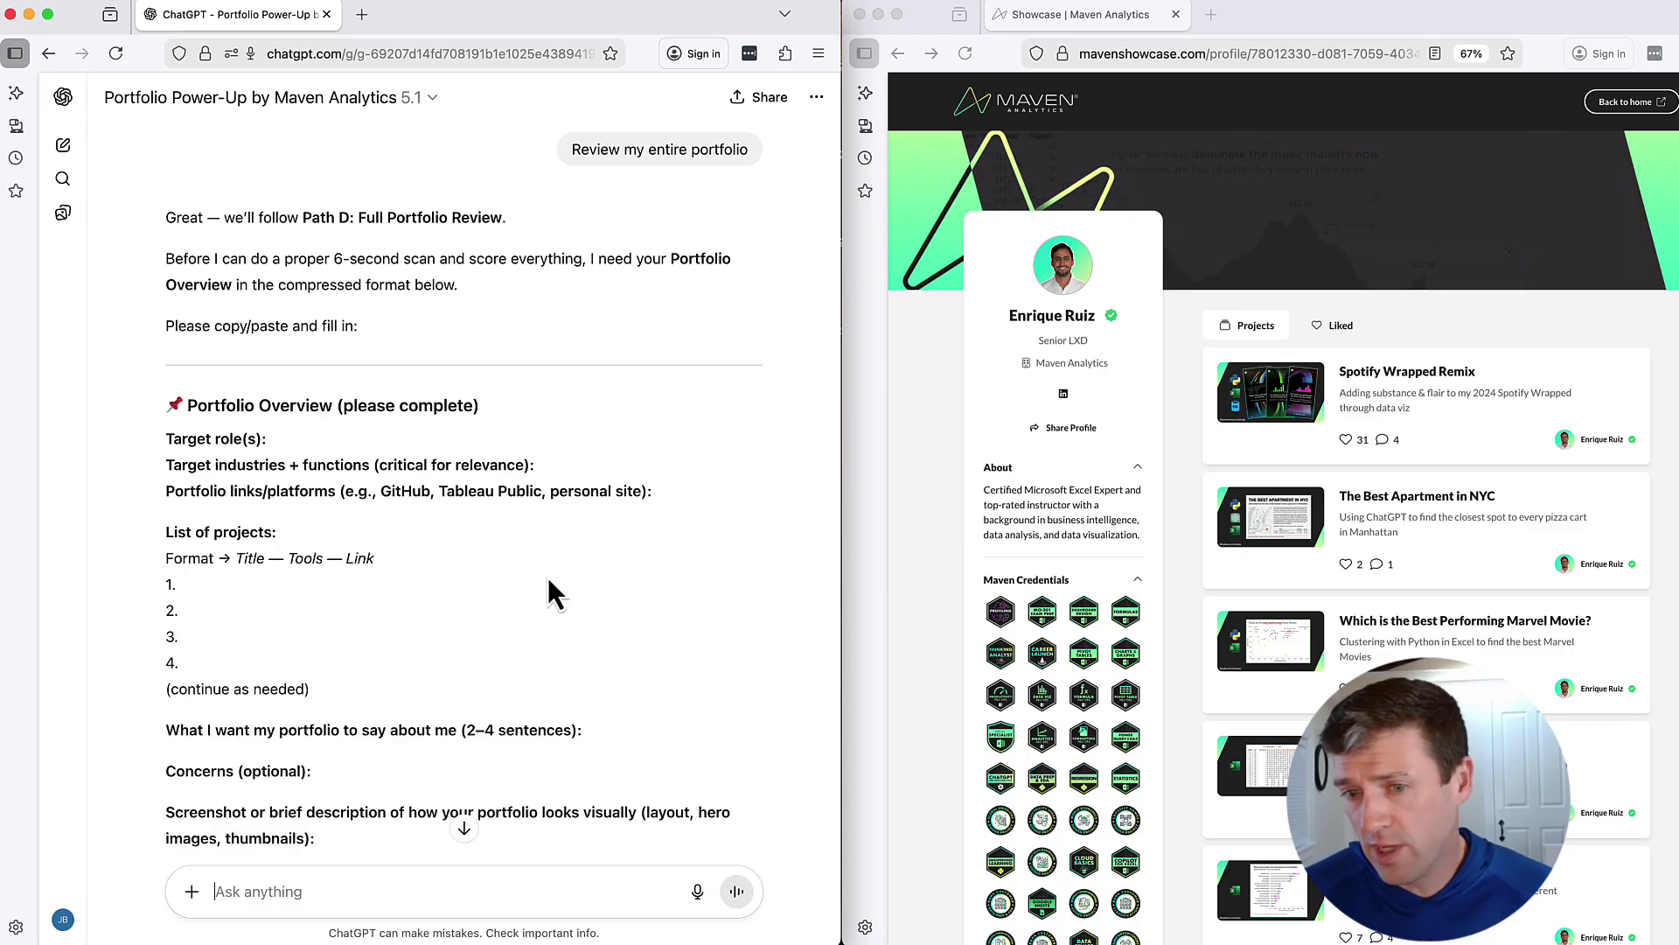
left_click(1195, 479)
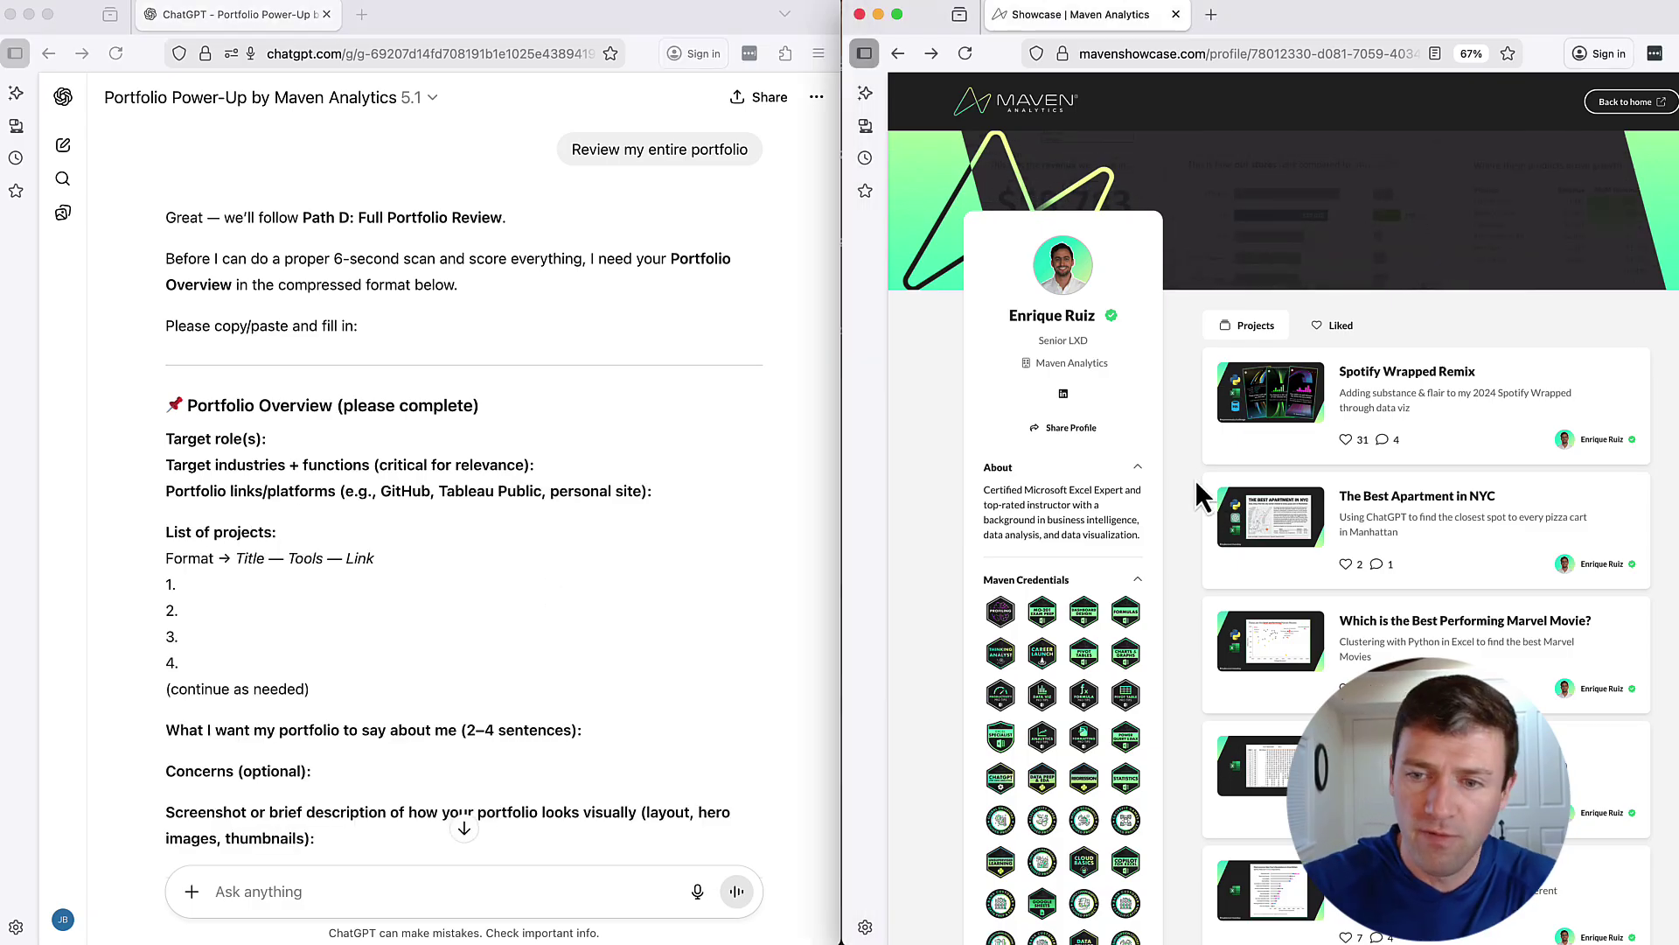
- Zoom the Showcase profile out to 30%, screenshot it, and attach the image to the ChatGPT message
key("super+minus")
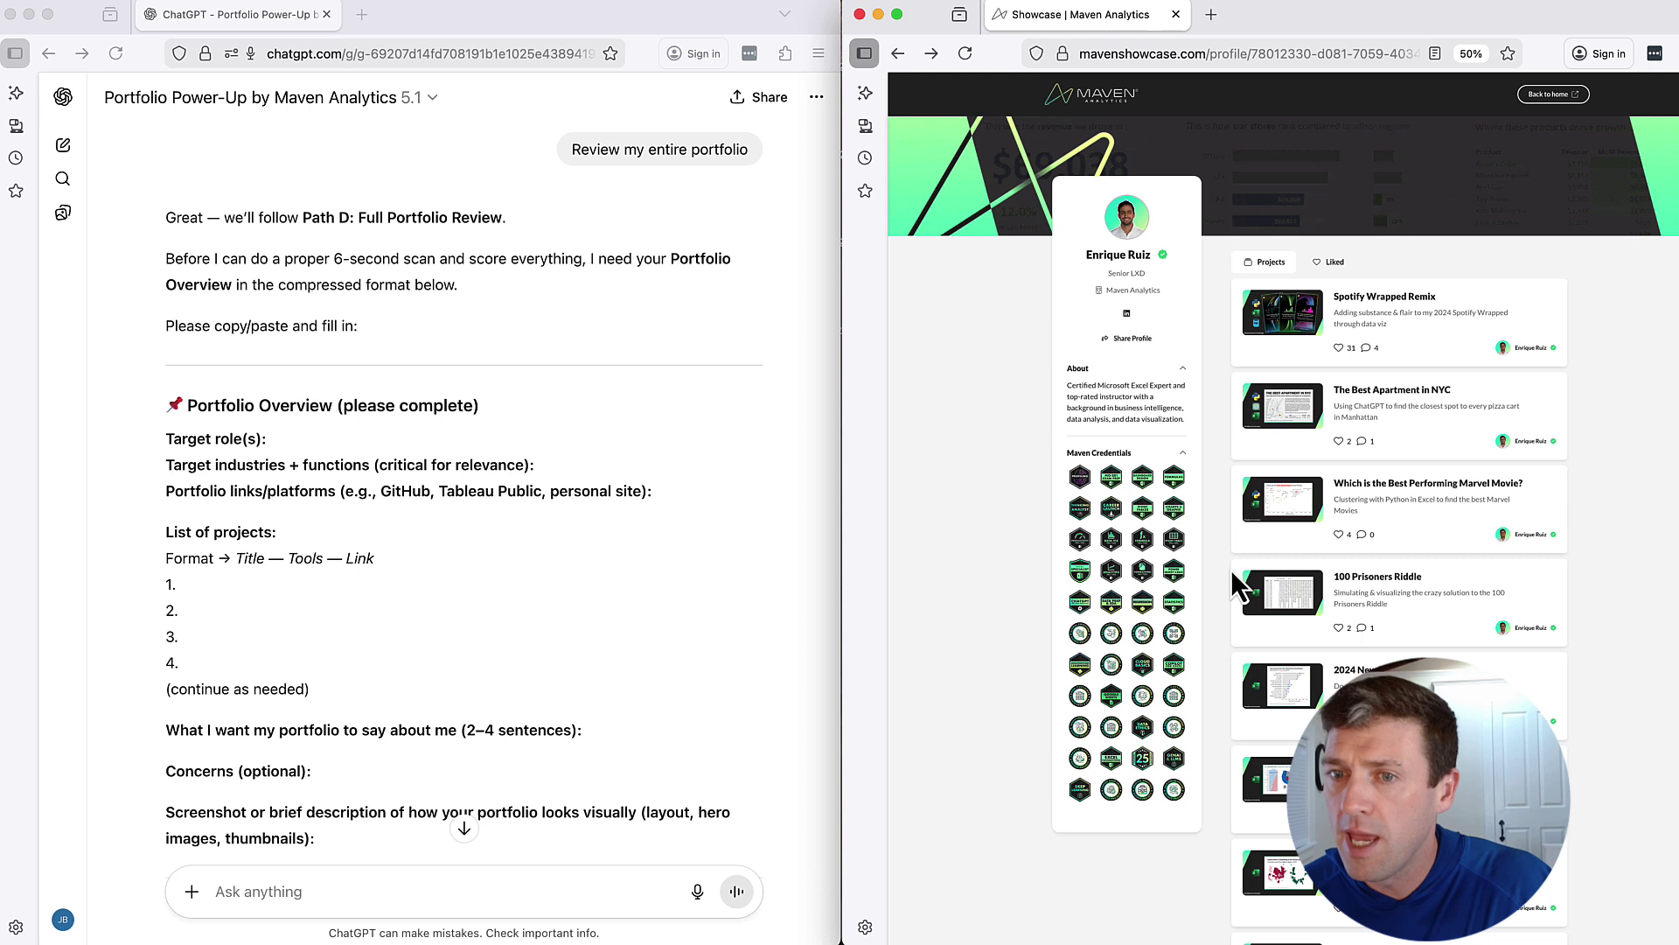
key("super+minus")
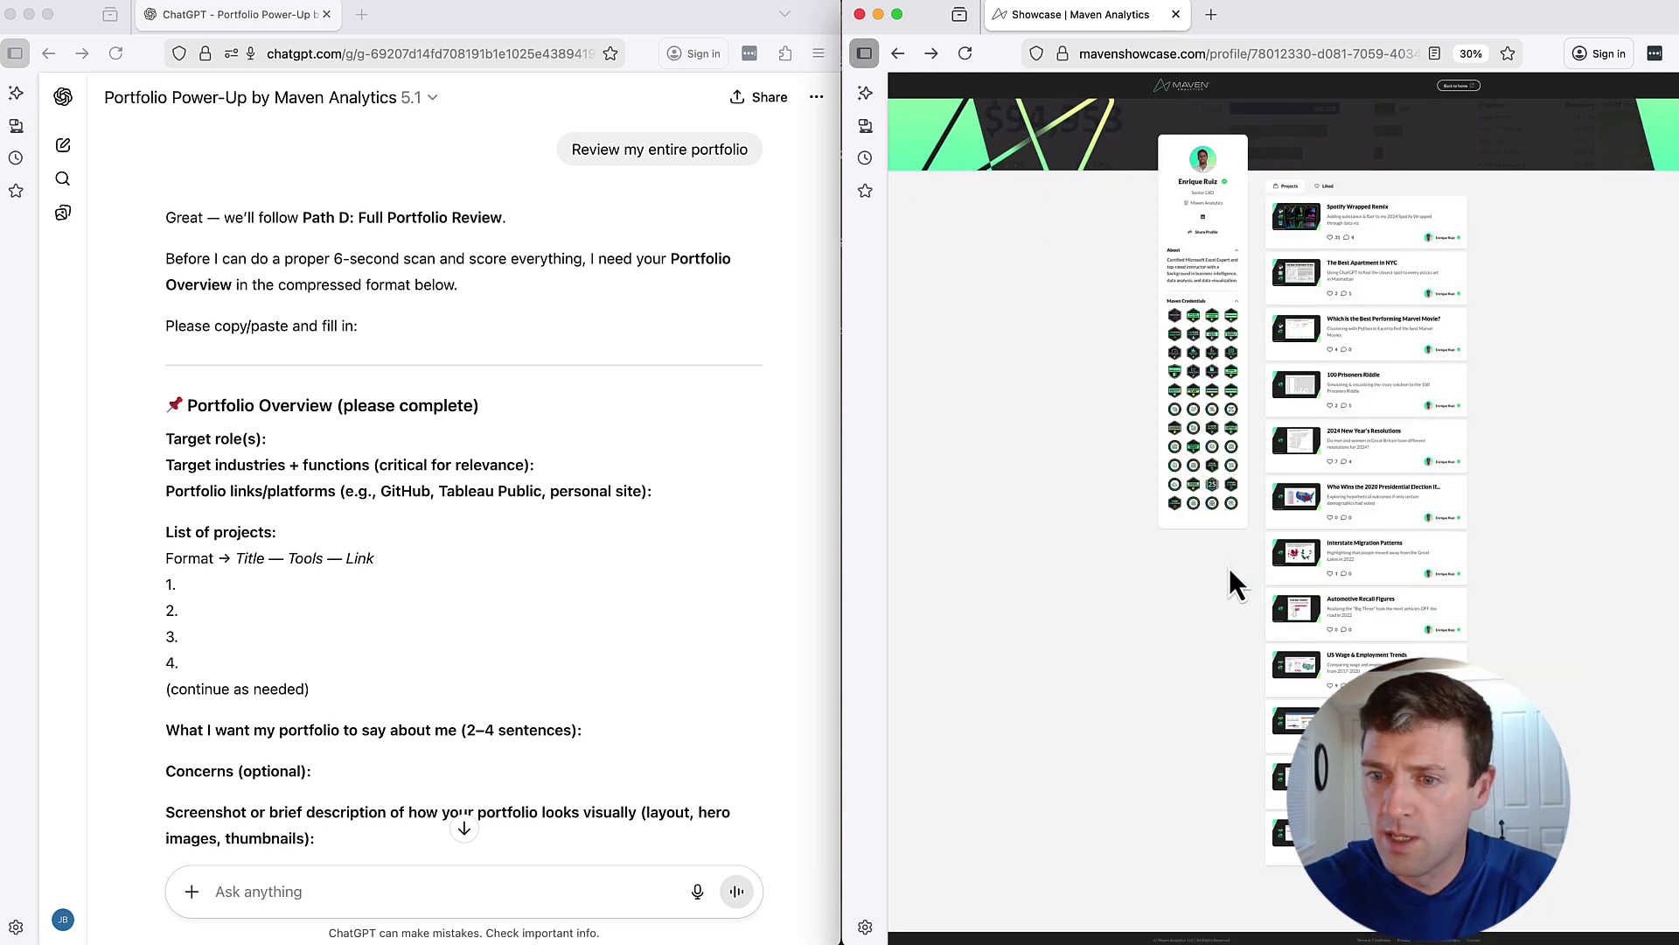
key("super+shift+4")
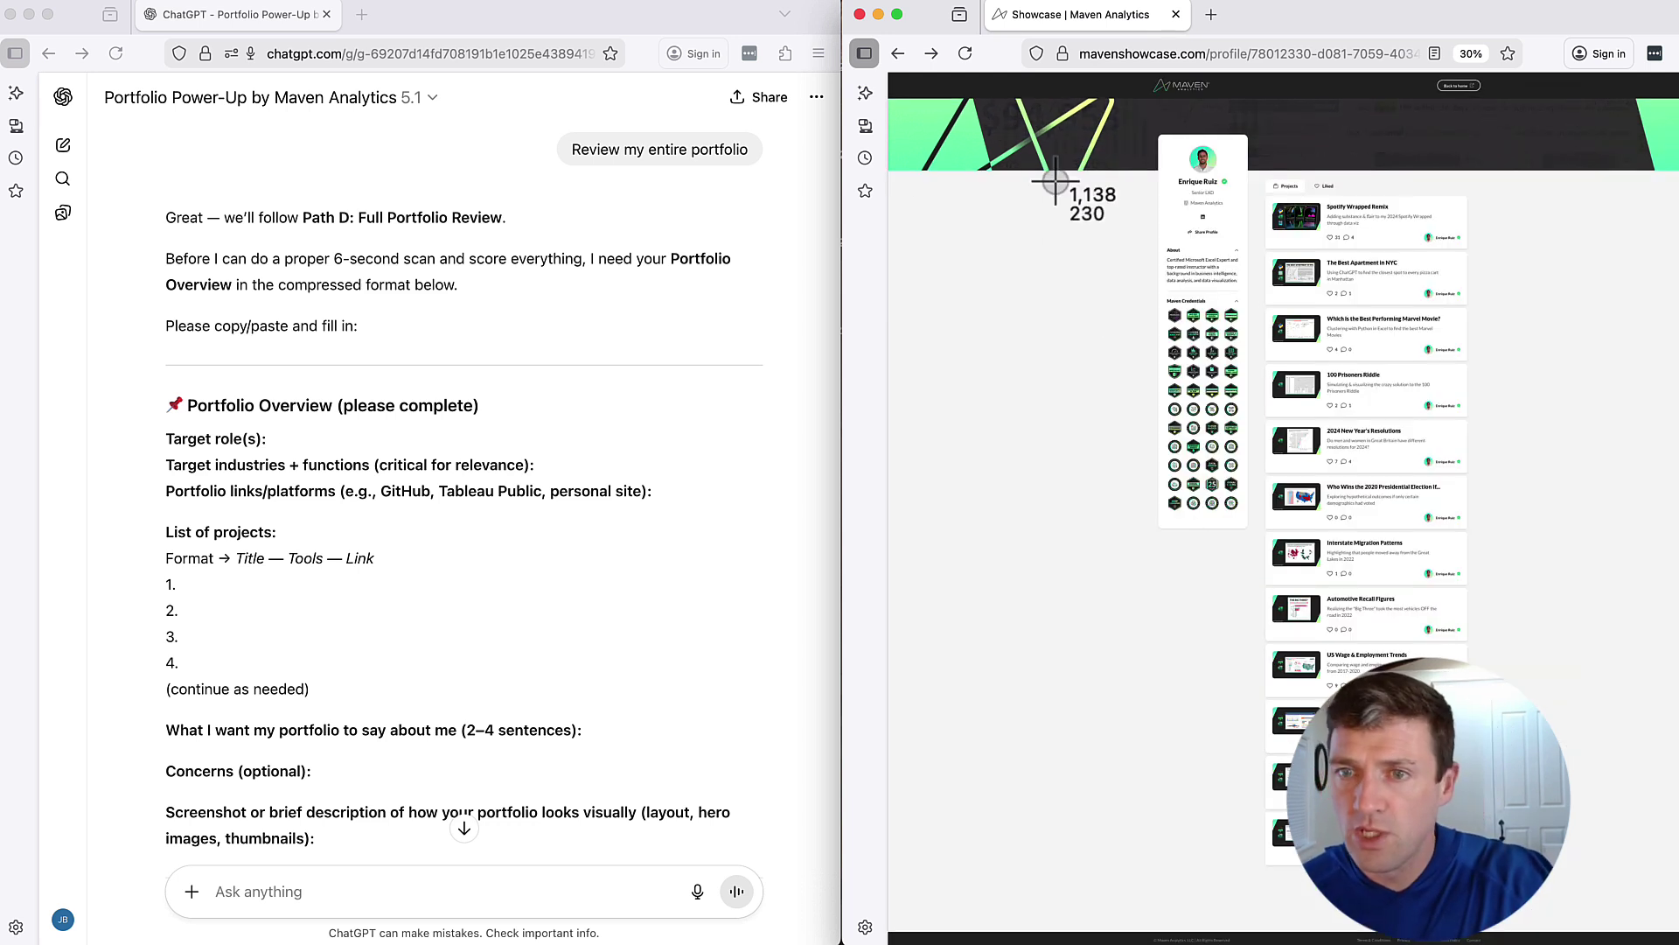
left_click_drag(1104, 101, 1542, 930)
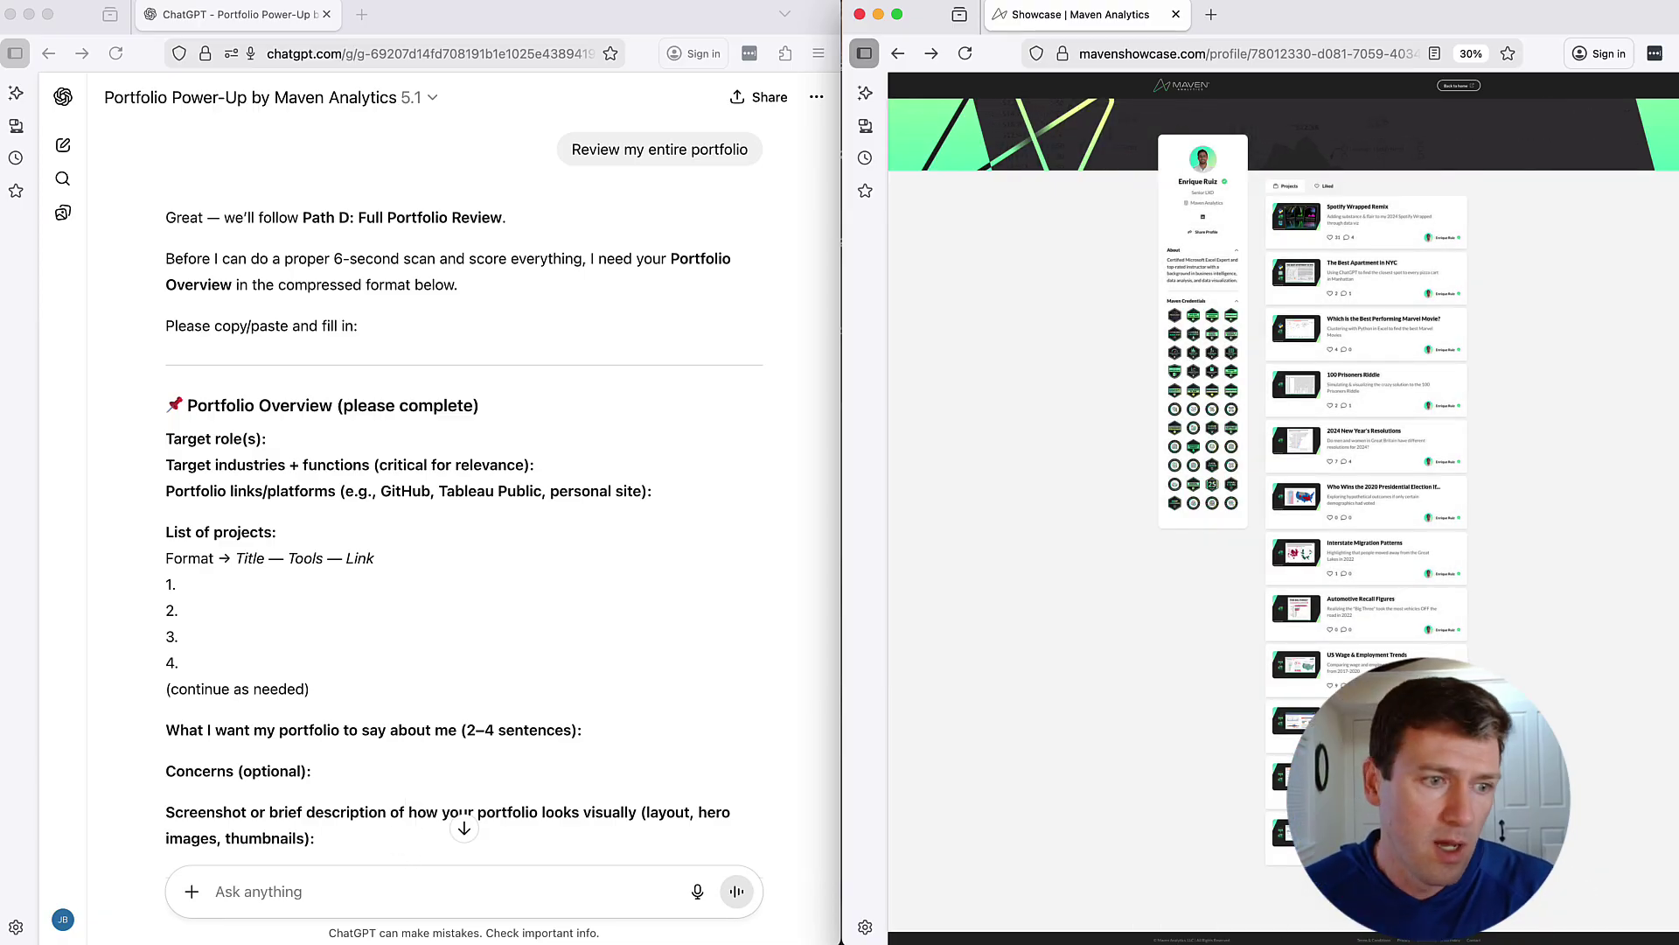
left_click_drag(200, 742, 444, 875)
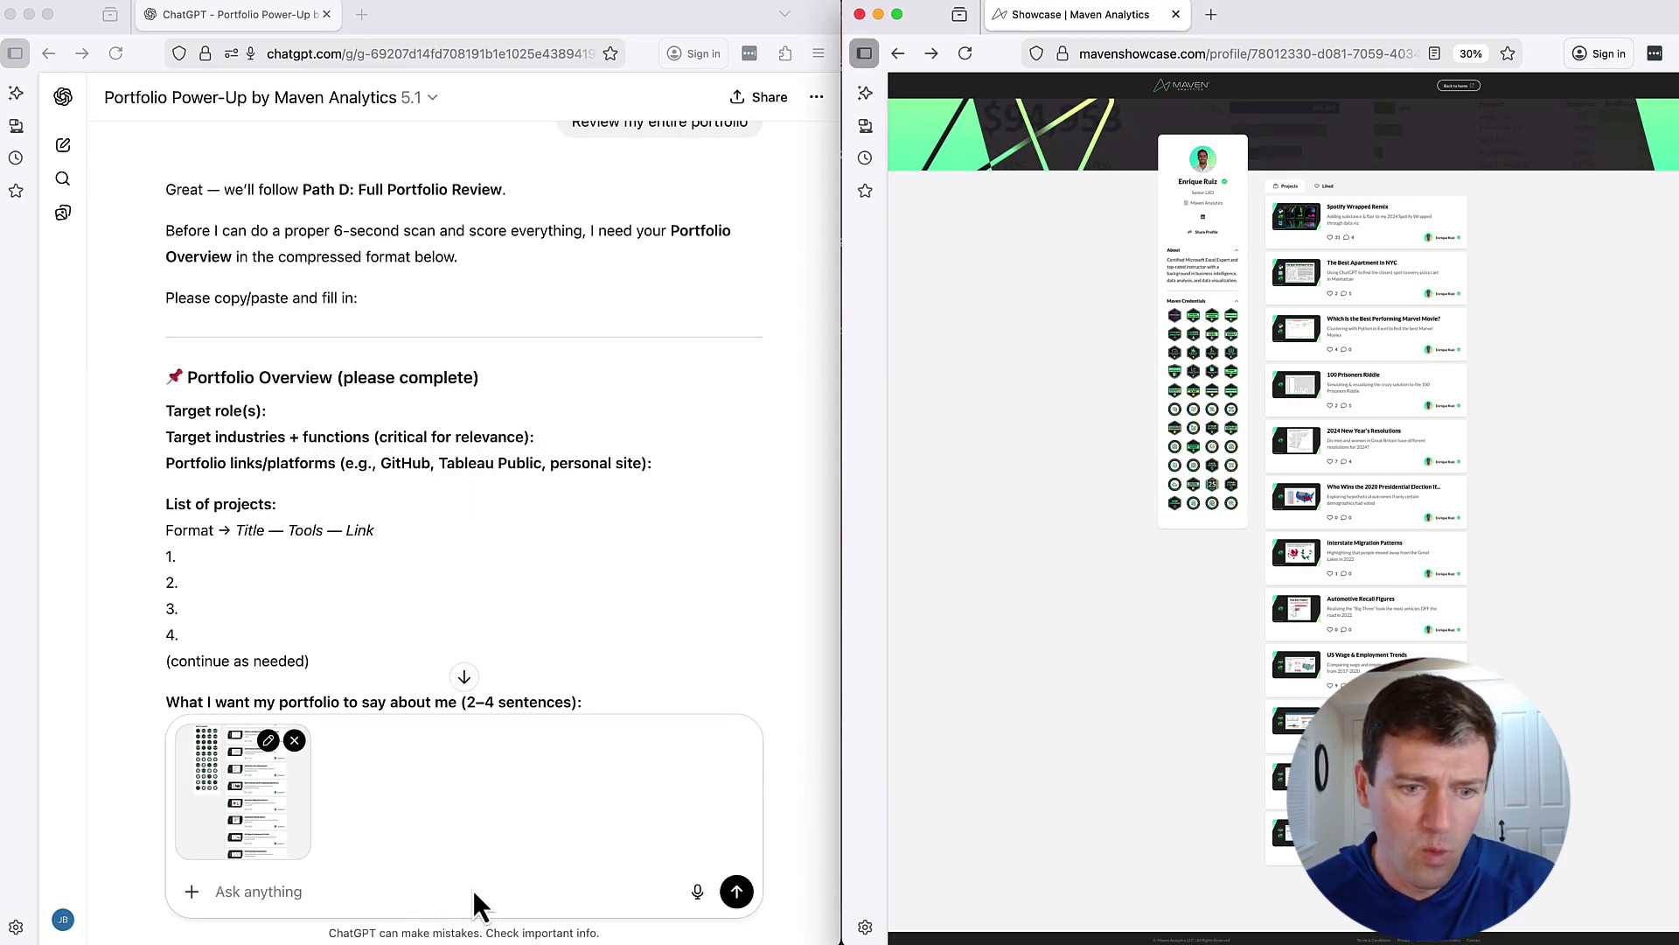
- Start dictating your Excel, SQL and Python experience and your e-commerce data analyst target role
scroll(522, 530, "up", 1)
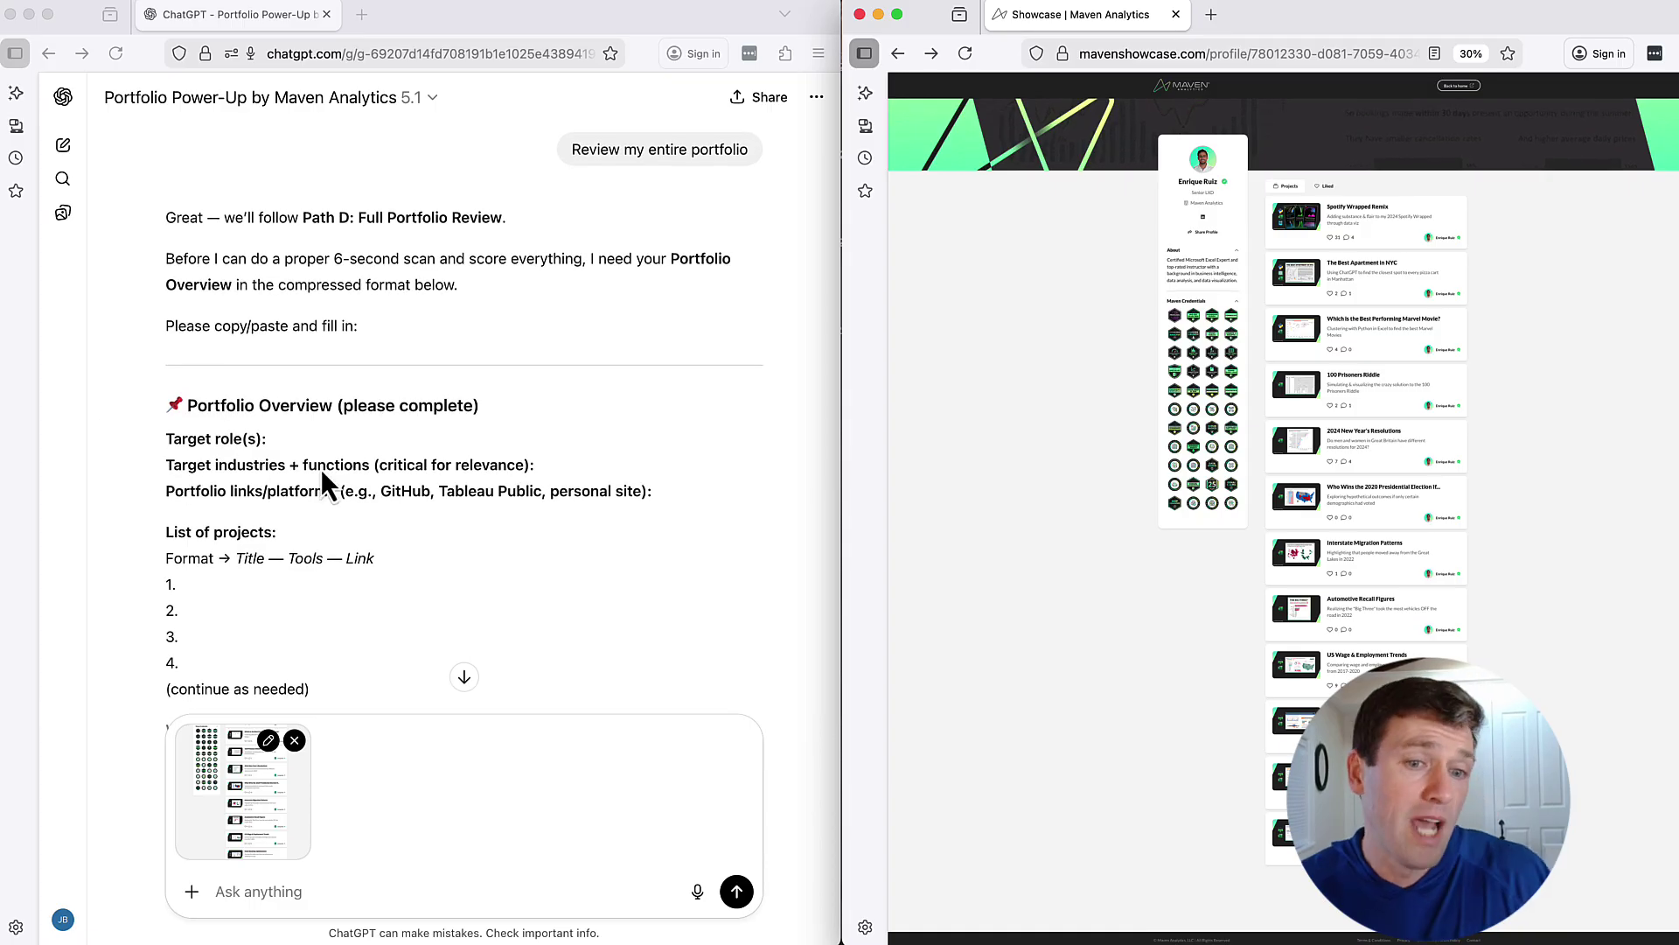
left_click(698, 892)
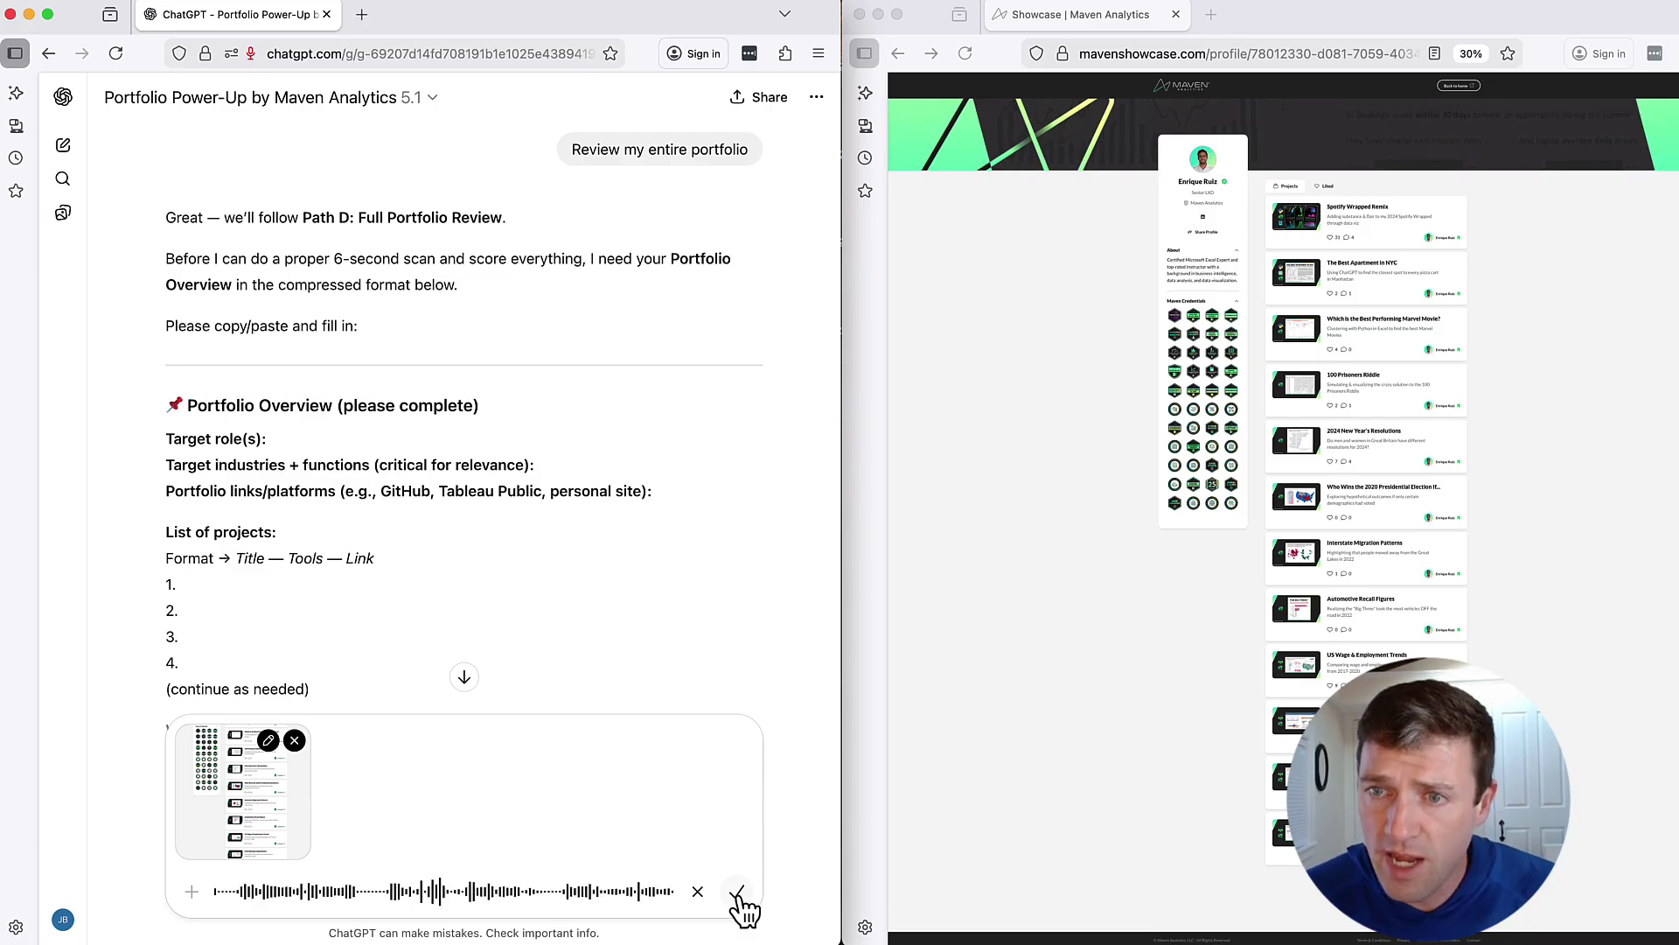
- Insert the dictation and send it with the screenshot, then read the scan and scores (skill fit 6/10, business relevance 5/10)
left_click(738, 891)
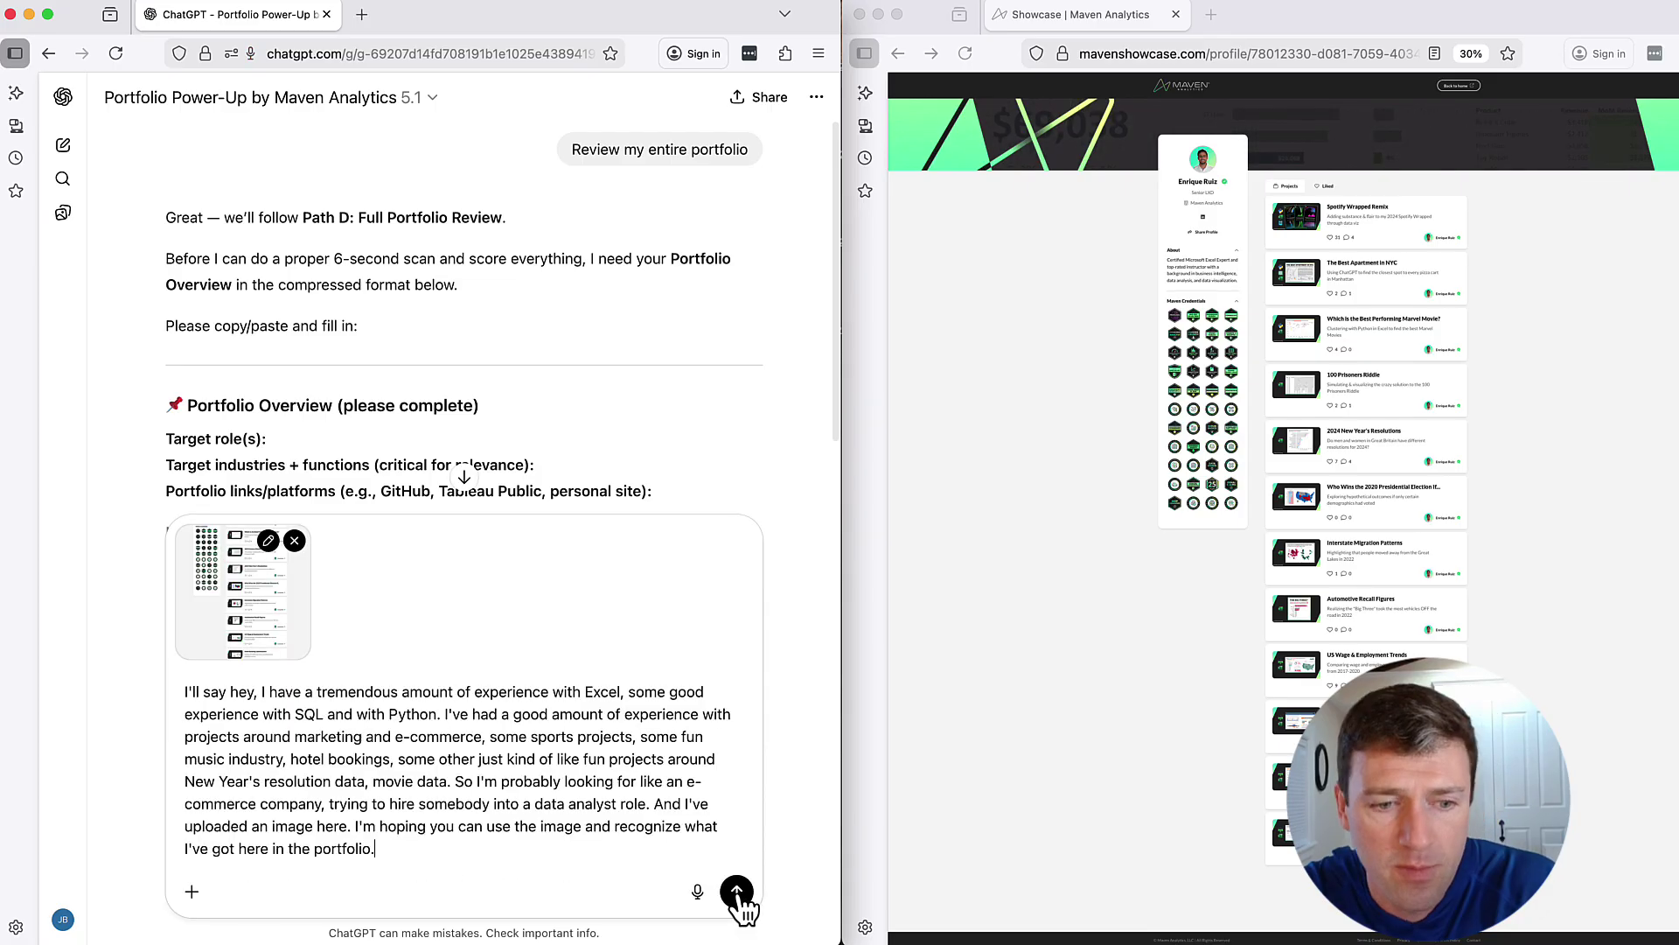
left_click(737, 891)
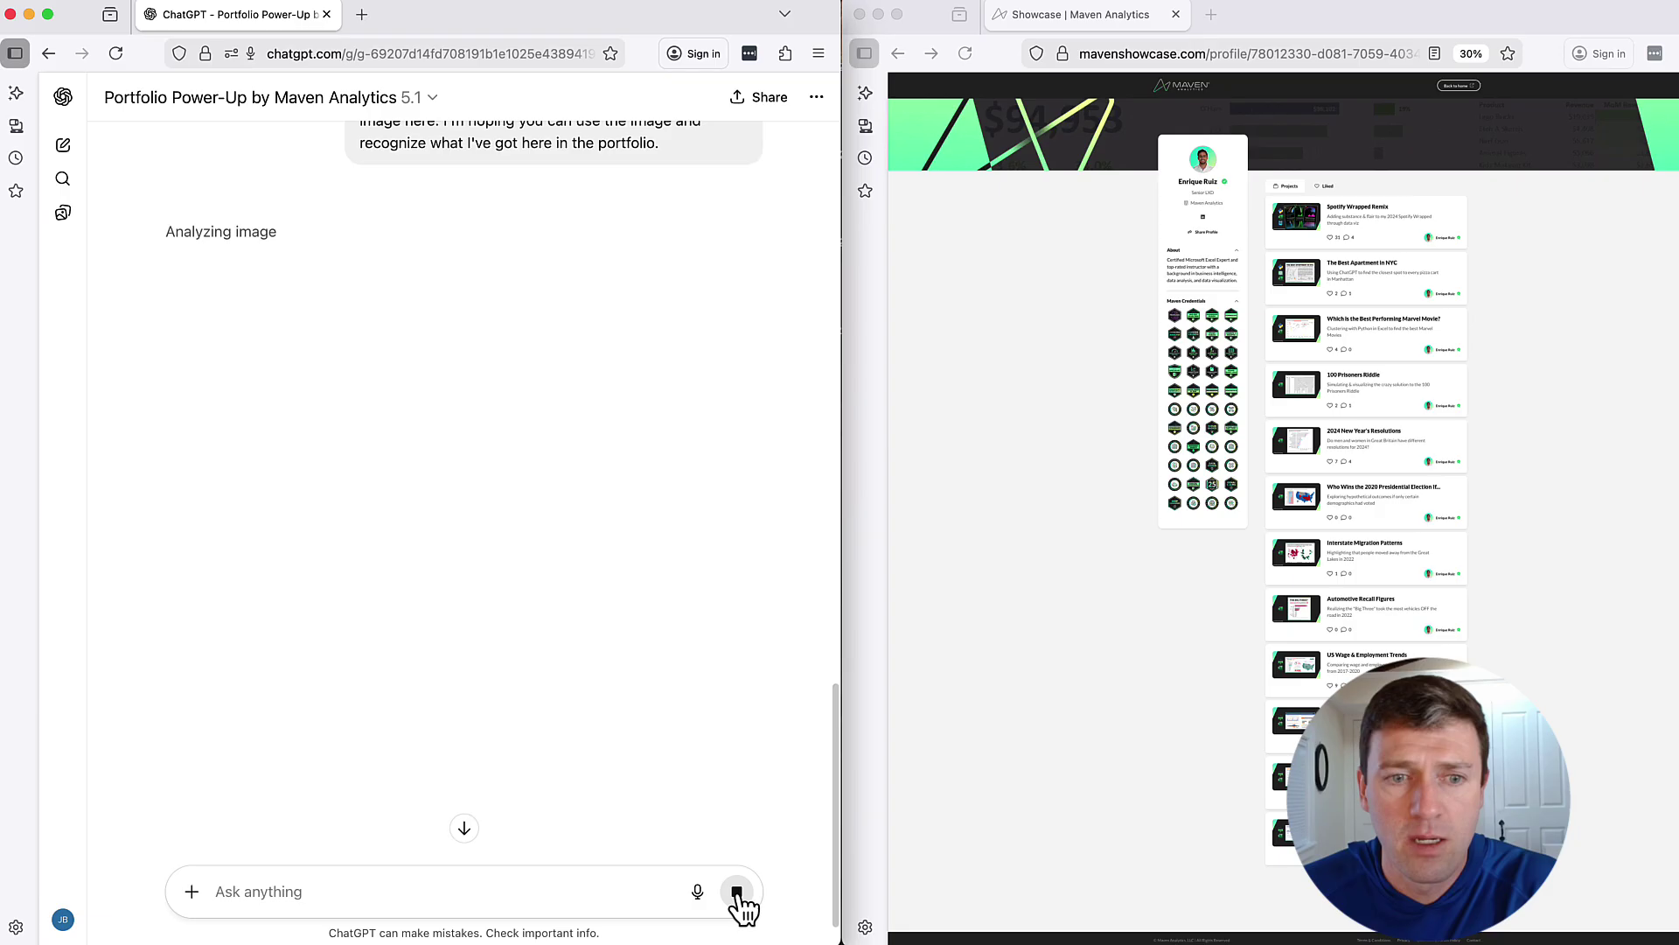
scroll(719, 655, "down", 5)
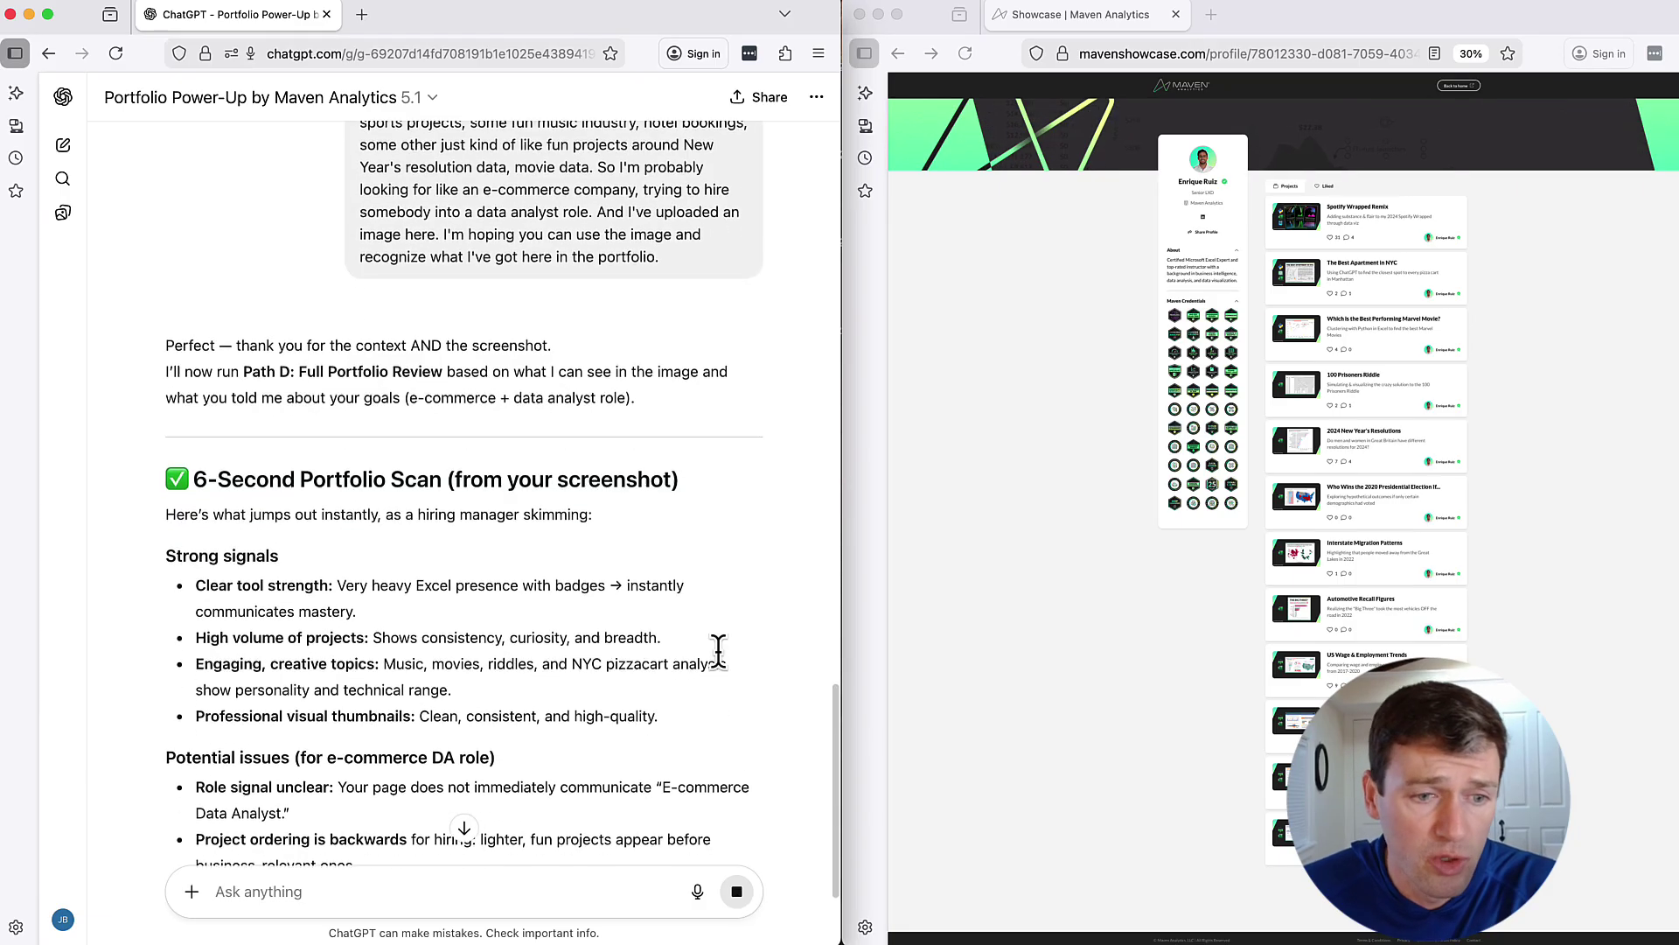
scroll(719, 665, "down", 5)
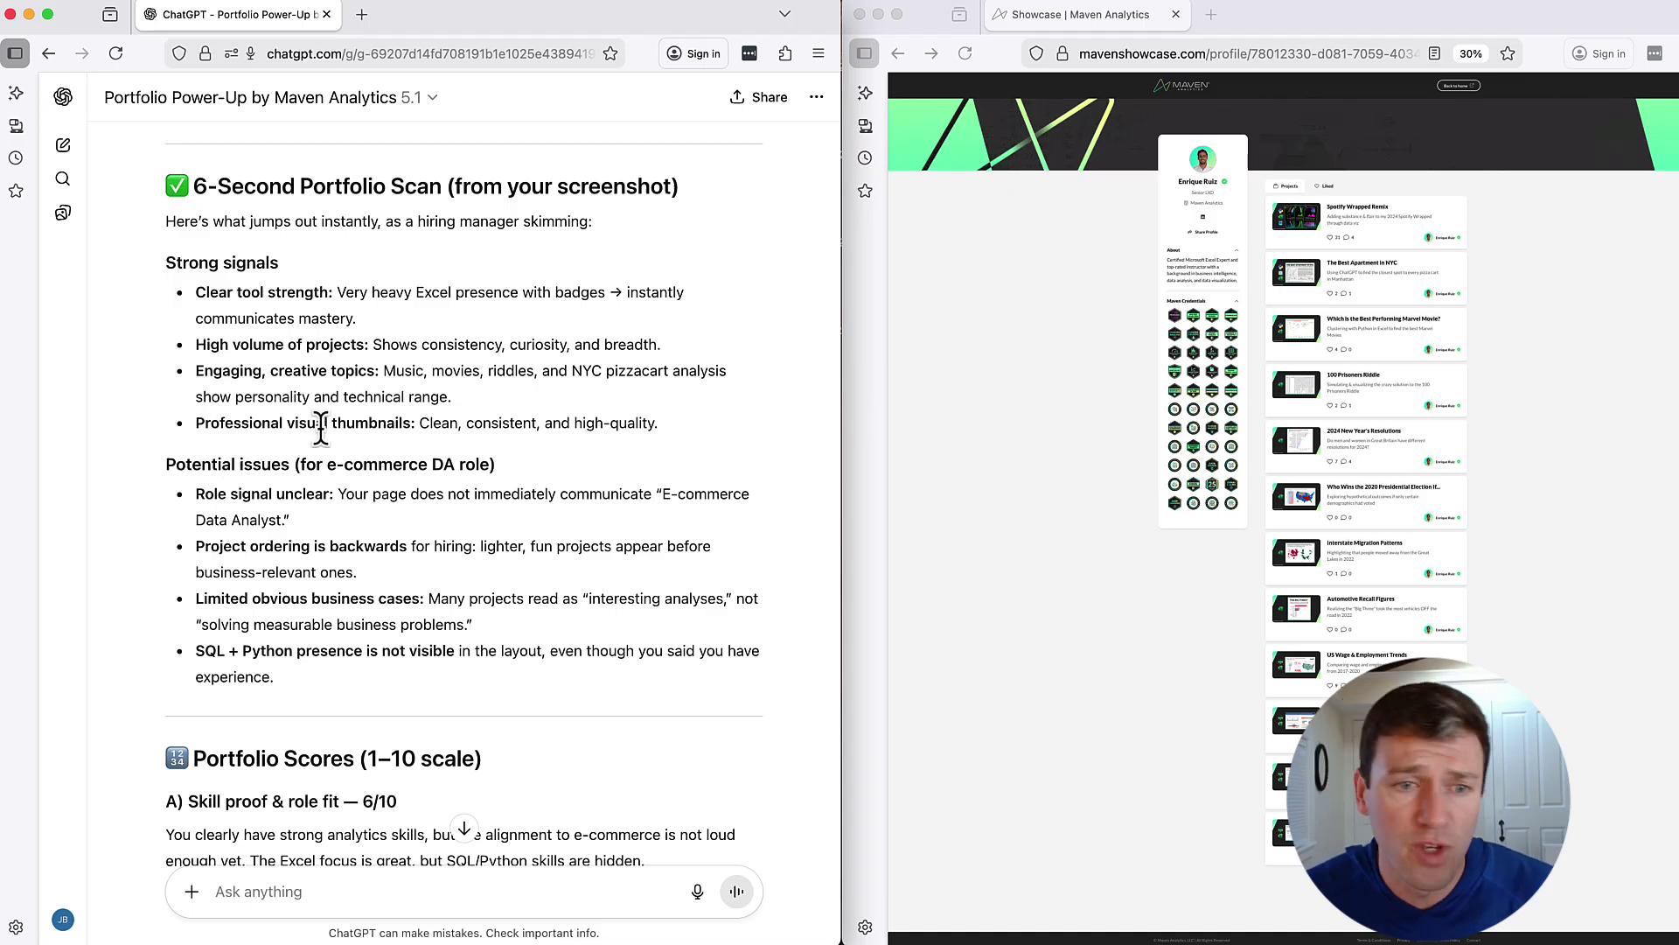
scroll(191, 365, "down", 3)
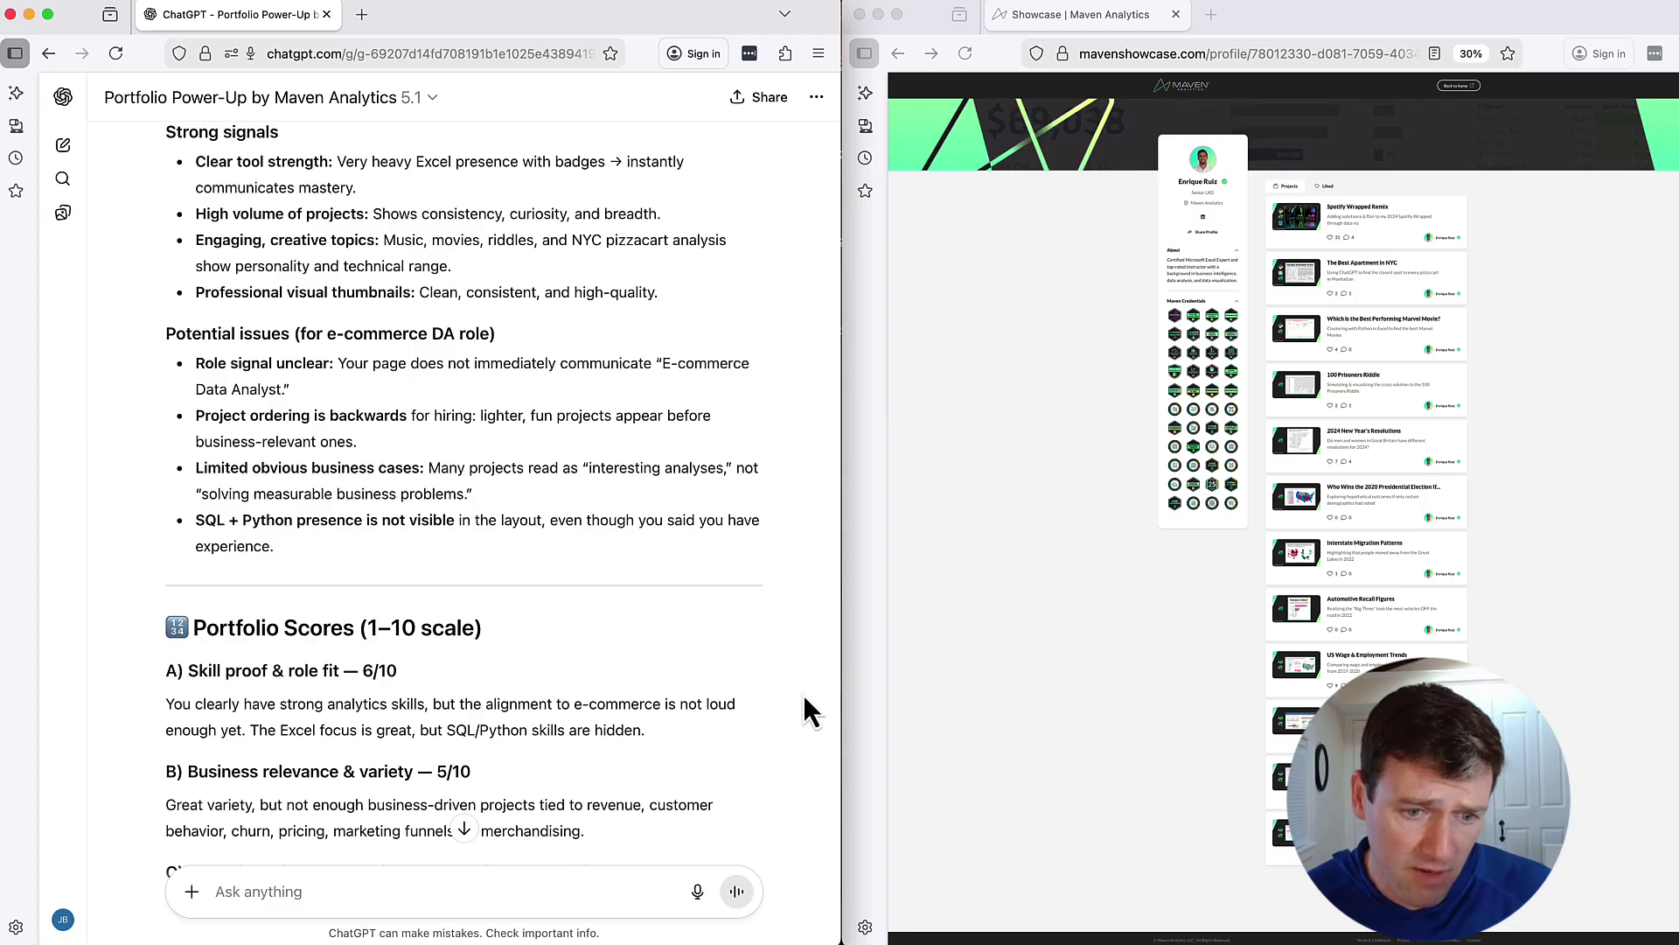
scroll(674, 699, "down", 5)
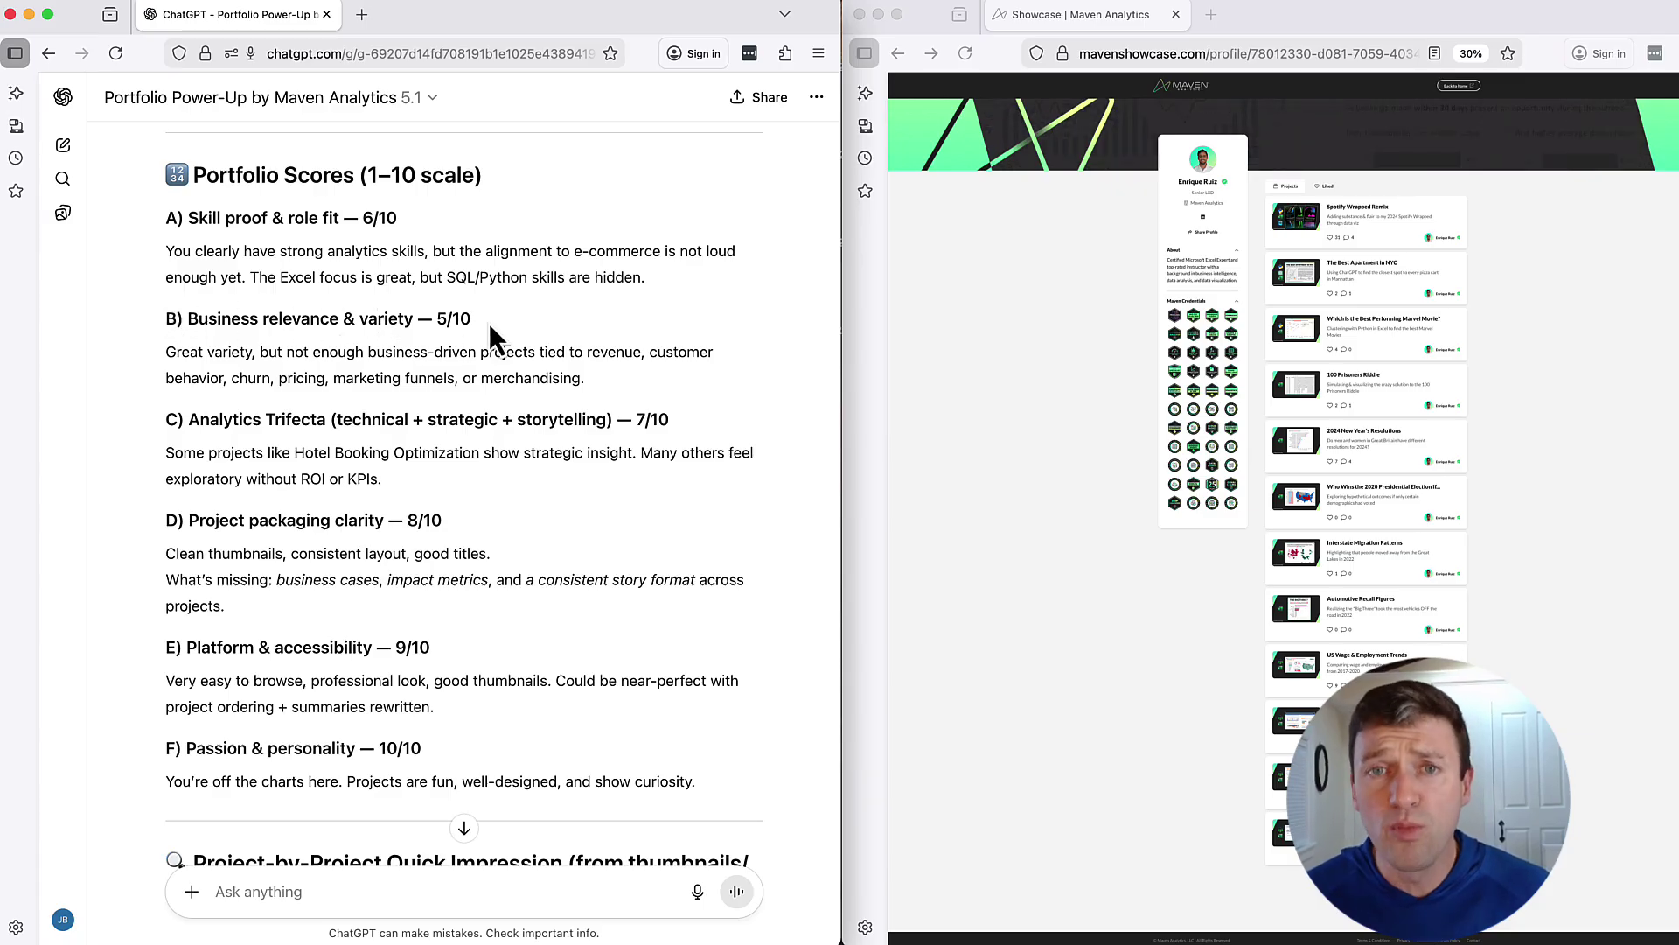
scroll(513, 516, "down", 3)
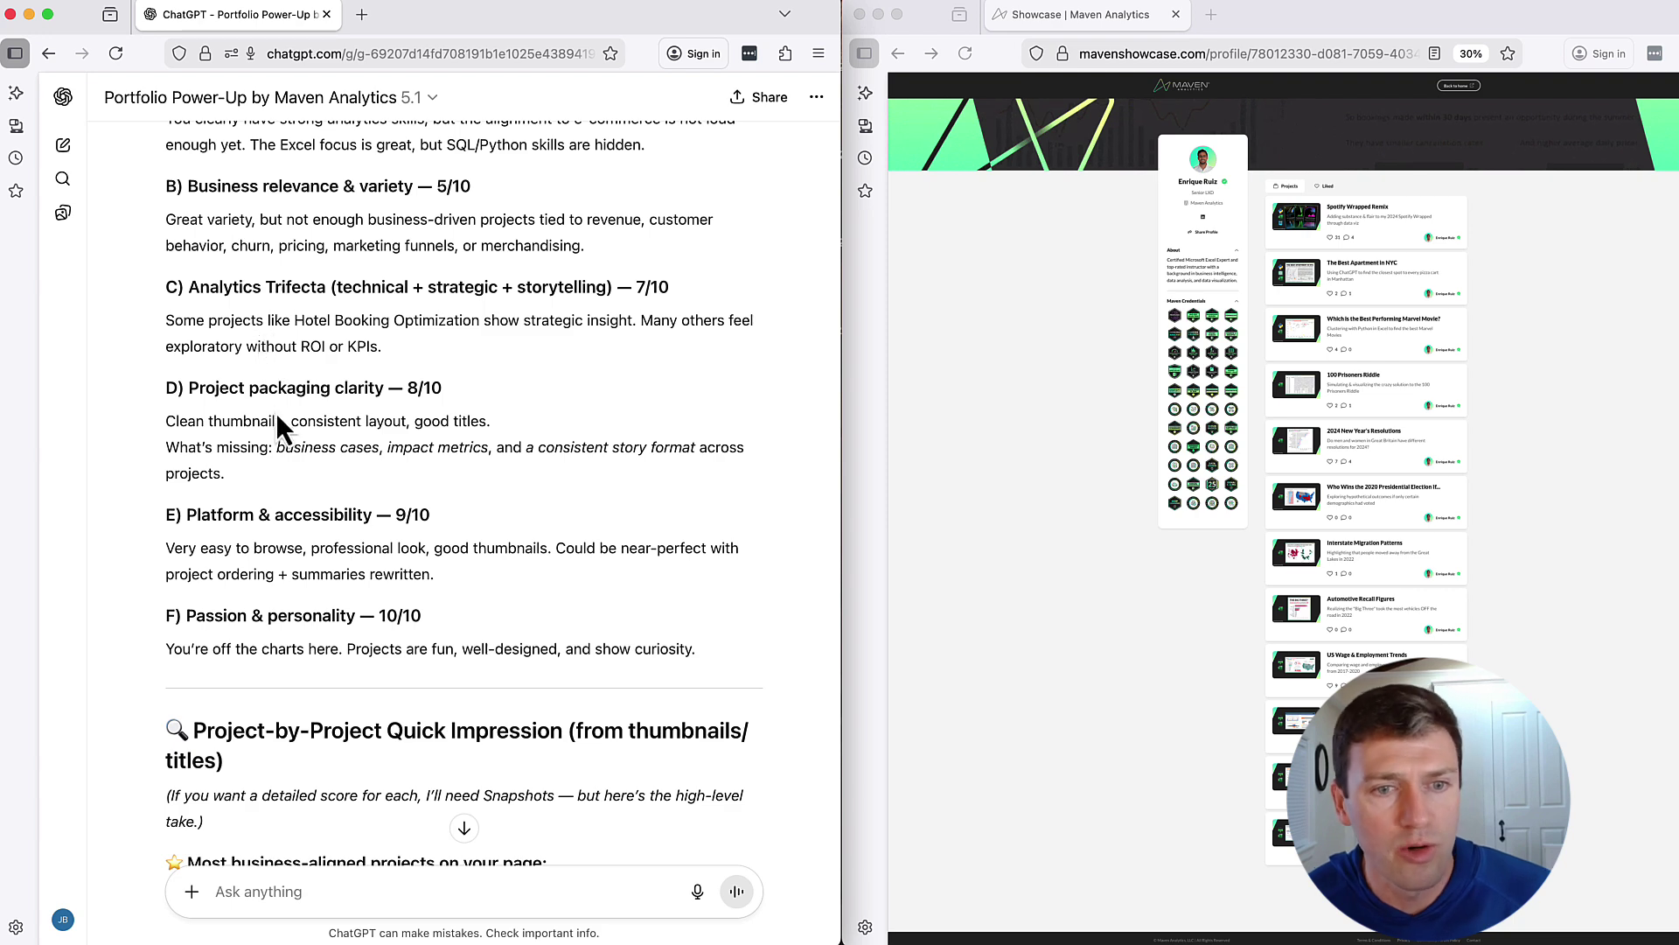
scroll(275, 412, "down", 3)
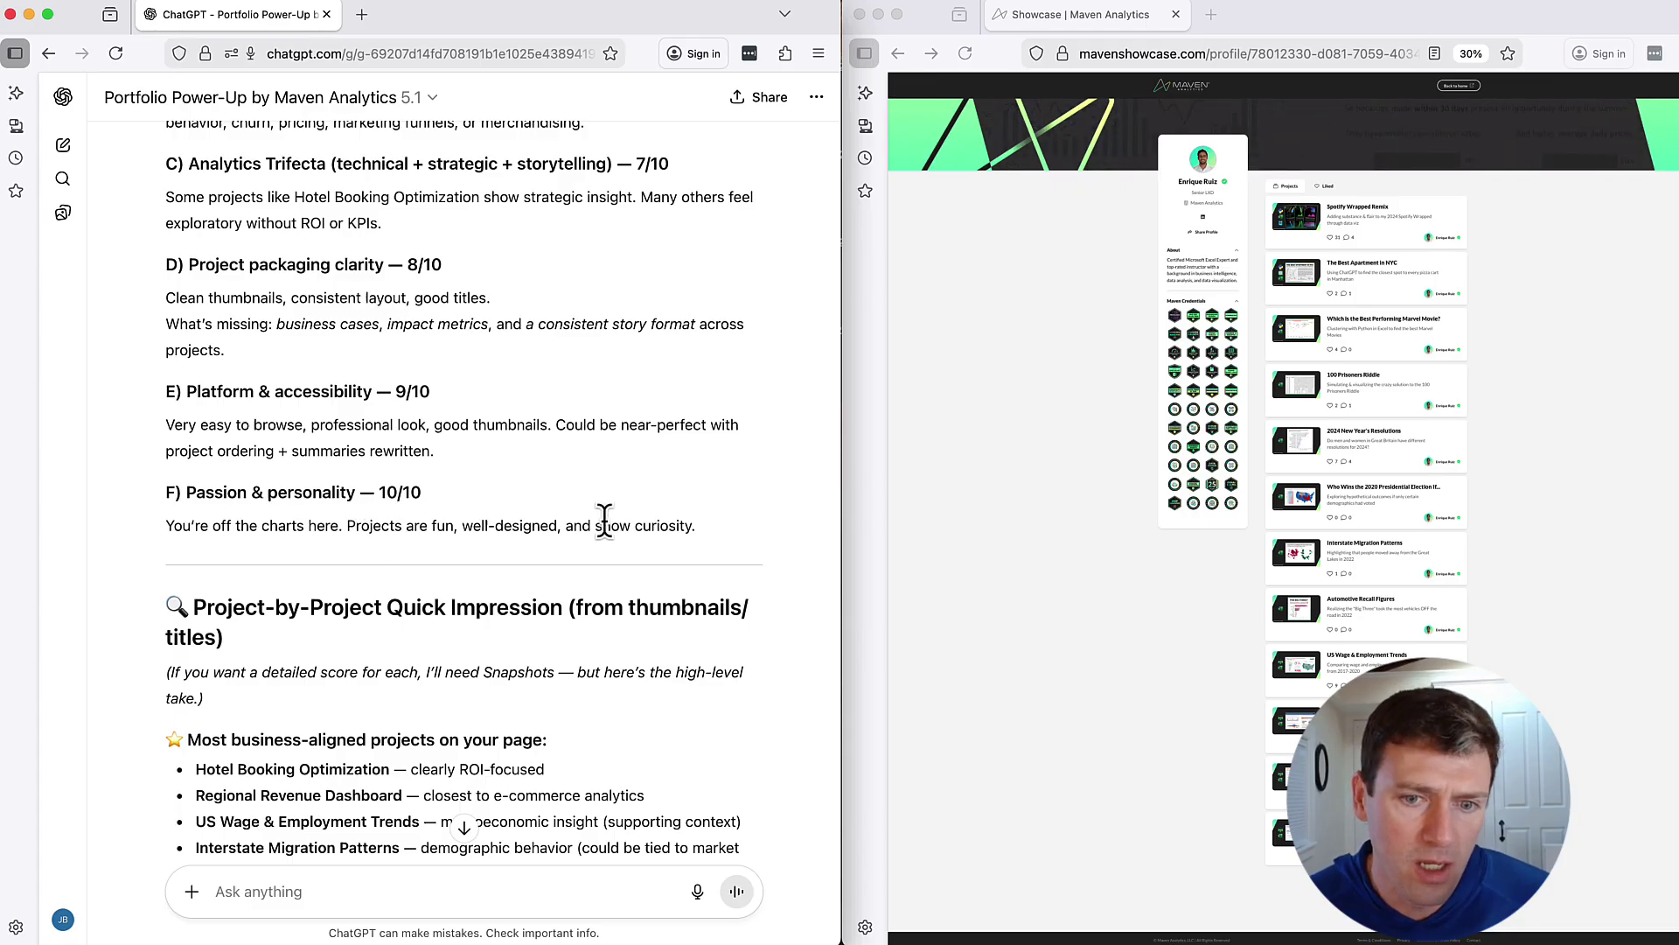
scroll(692, 516, "up", 5)
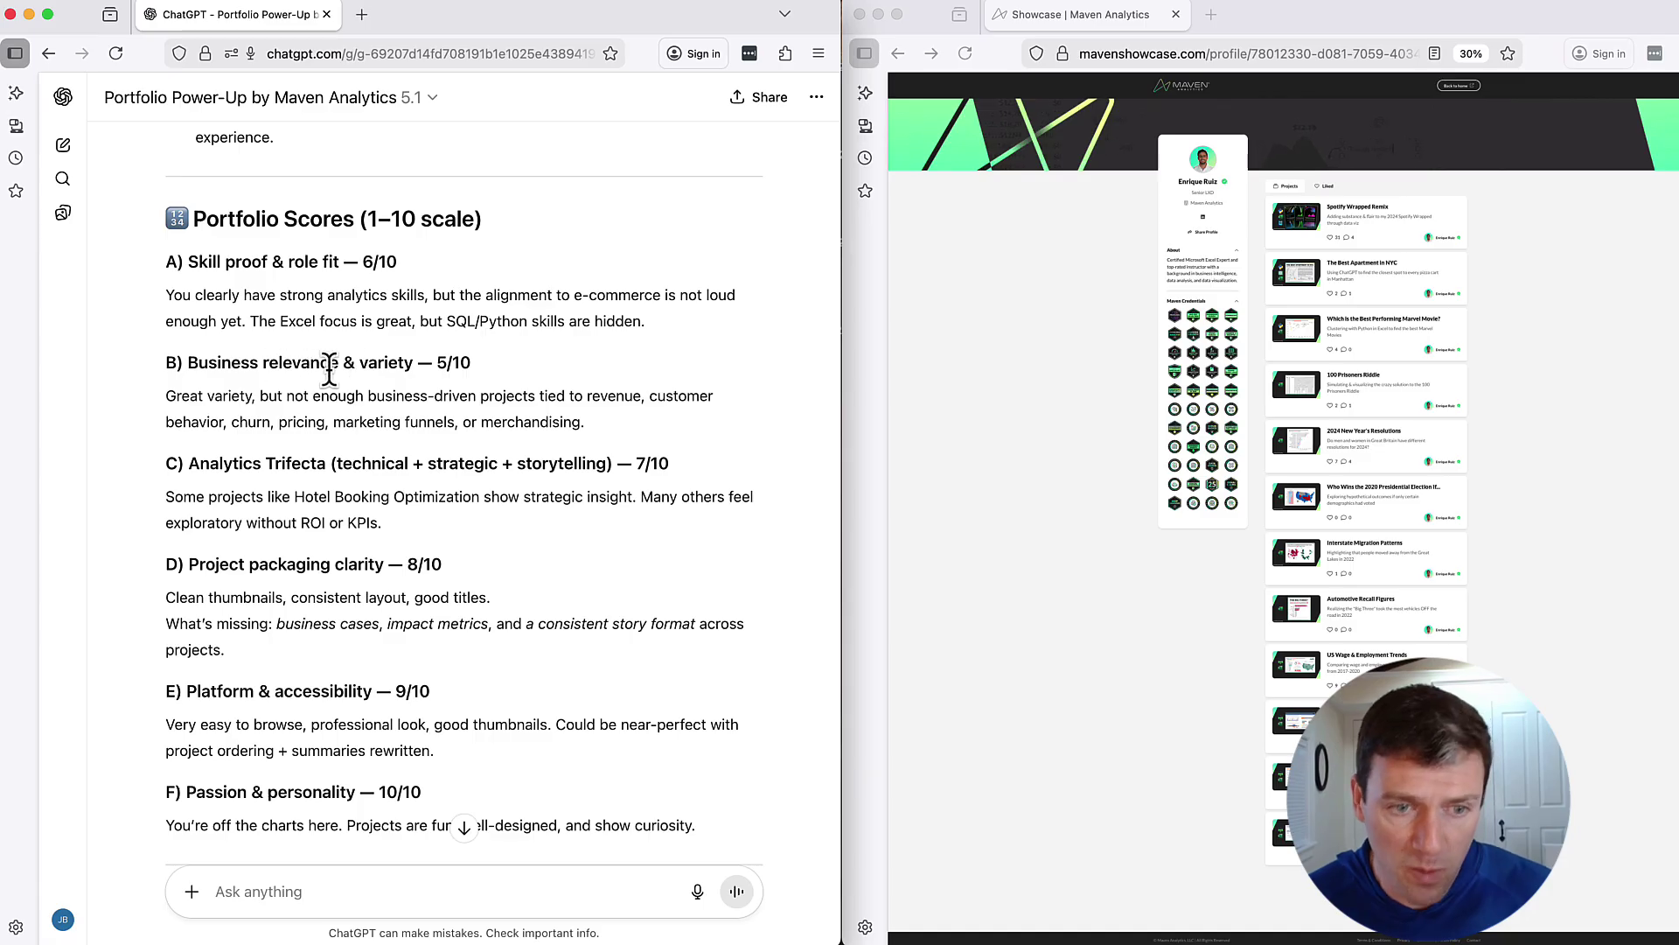
scroll(562, 571, "down", 10)
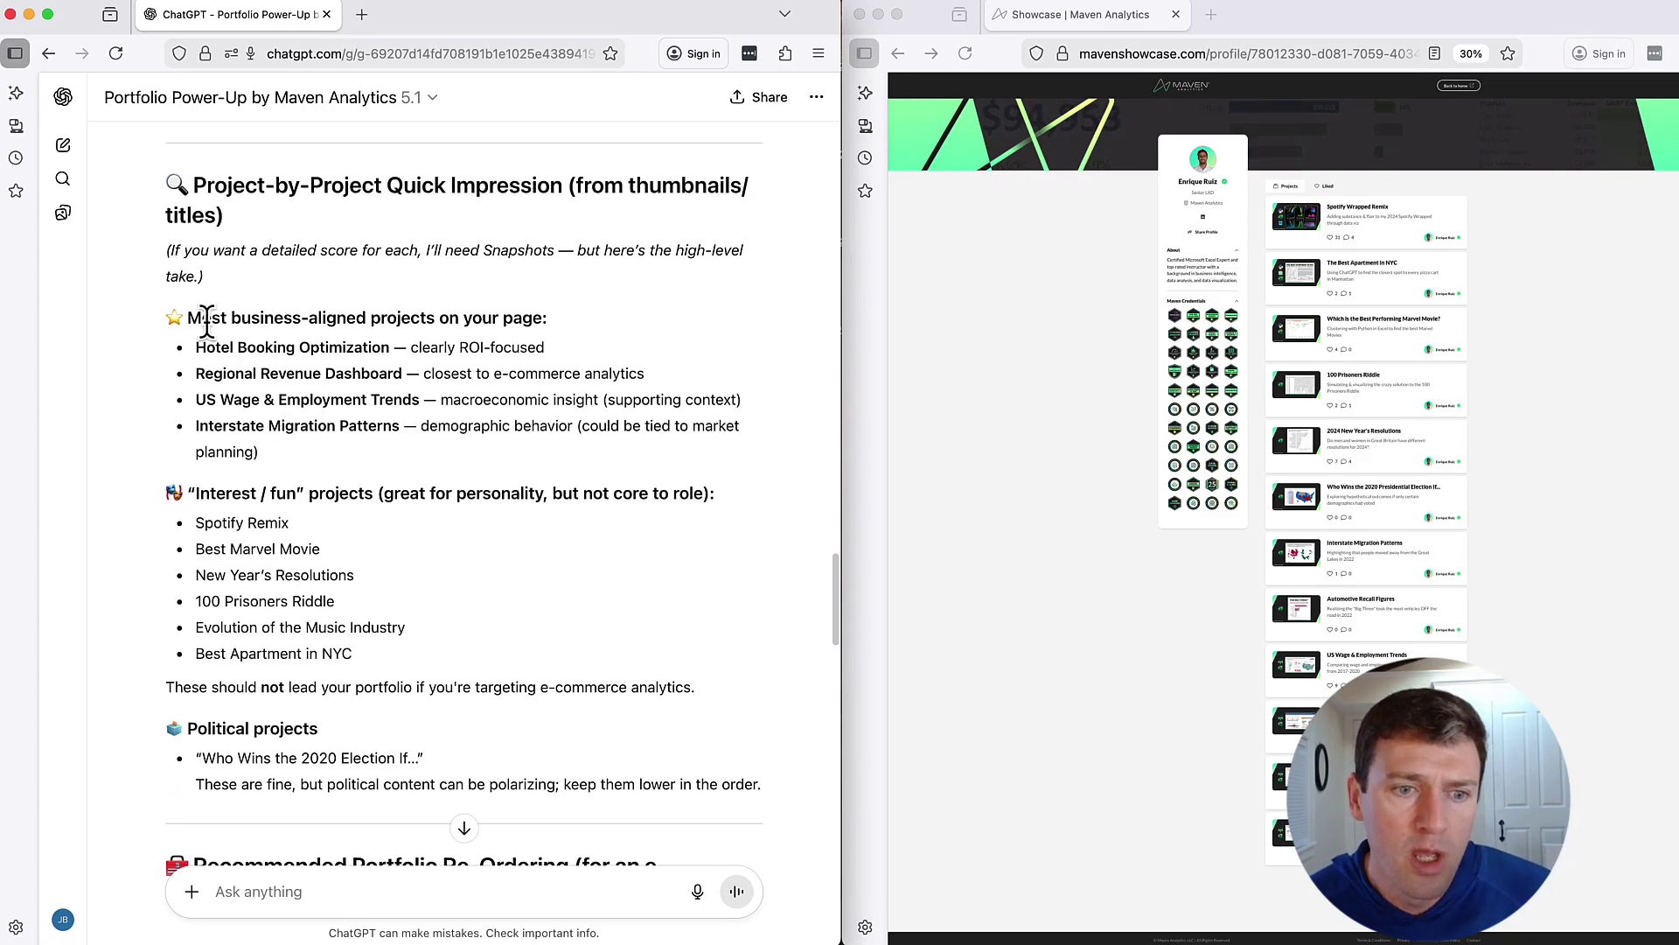
scroll(378, 577, "down", 1)
scroll(381, 572, "down", 7)
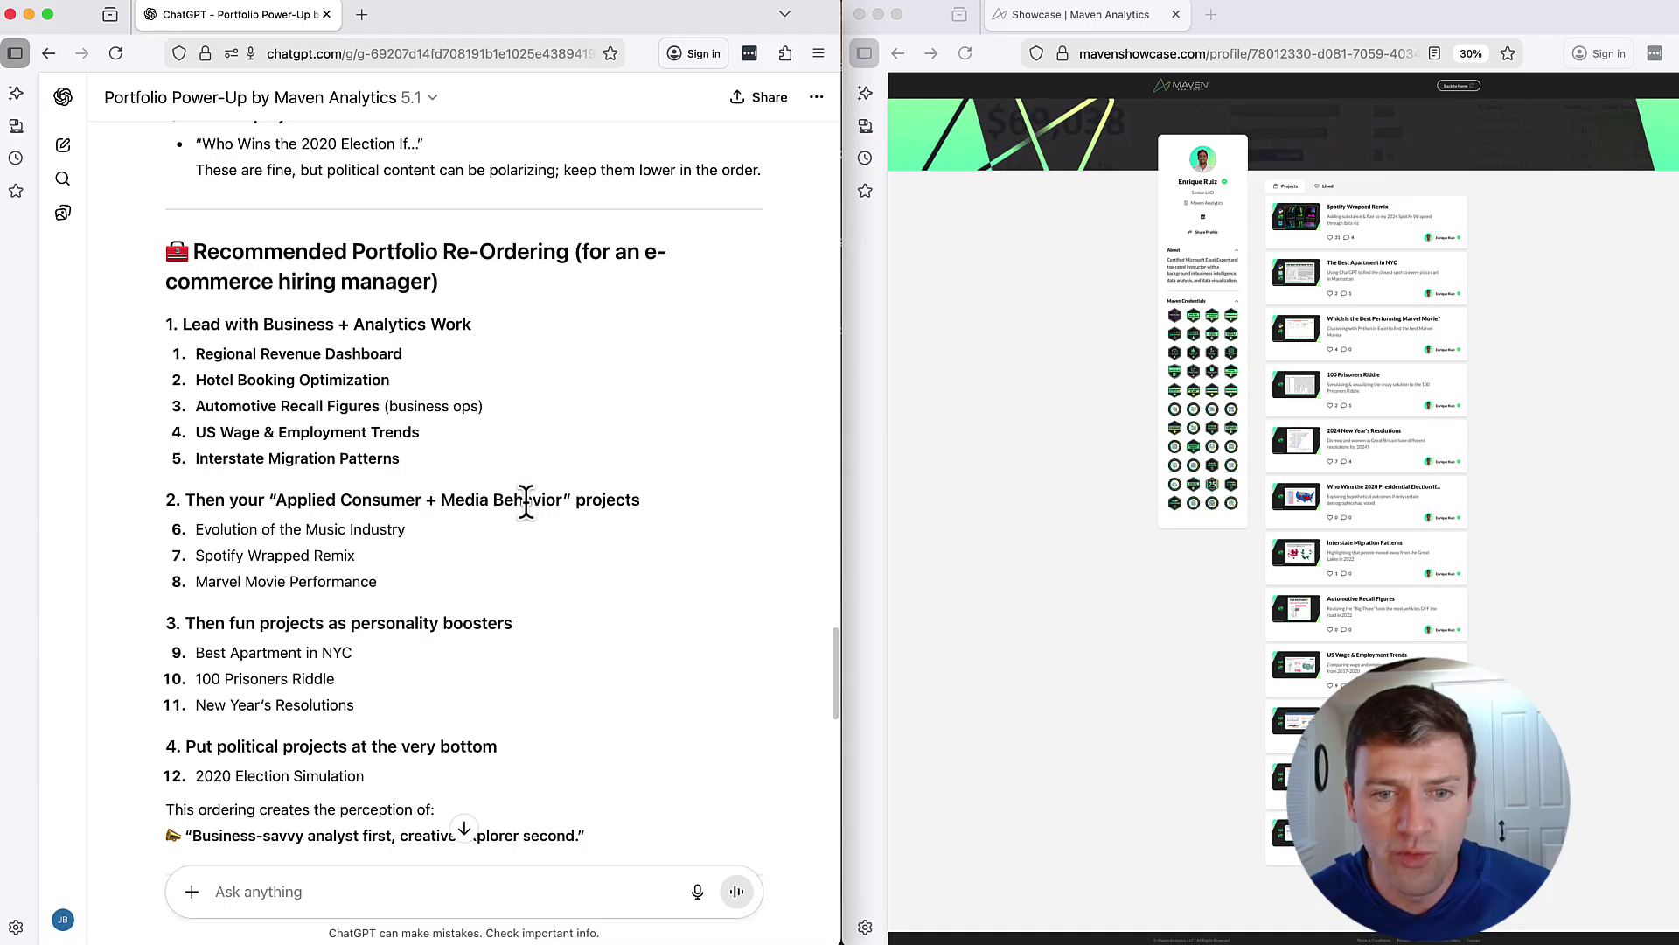
scroll(686, 504, "up", 5)
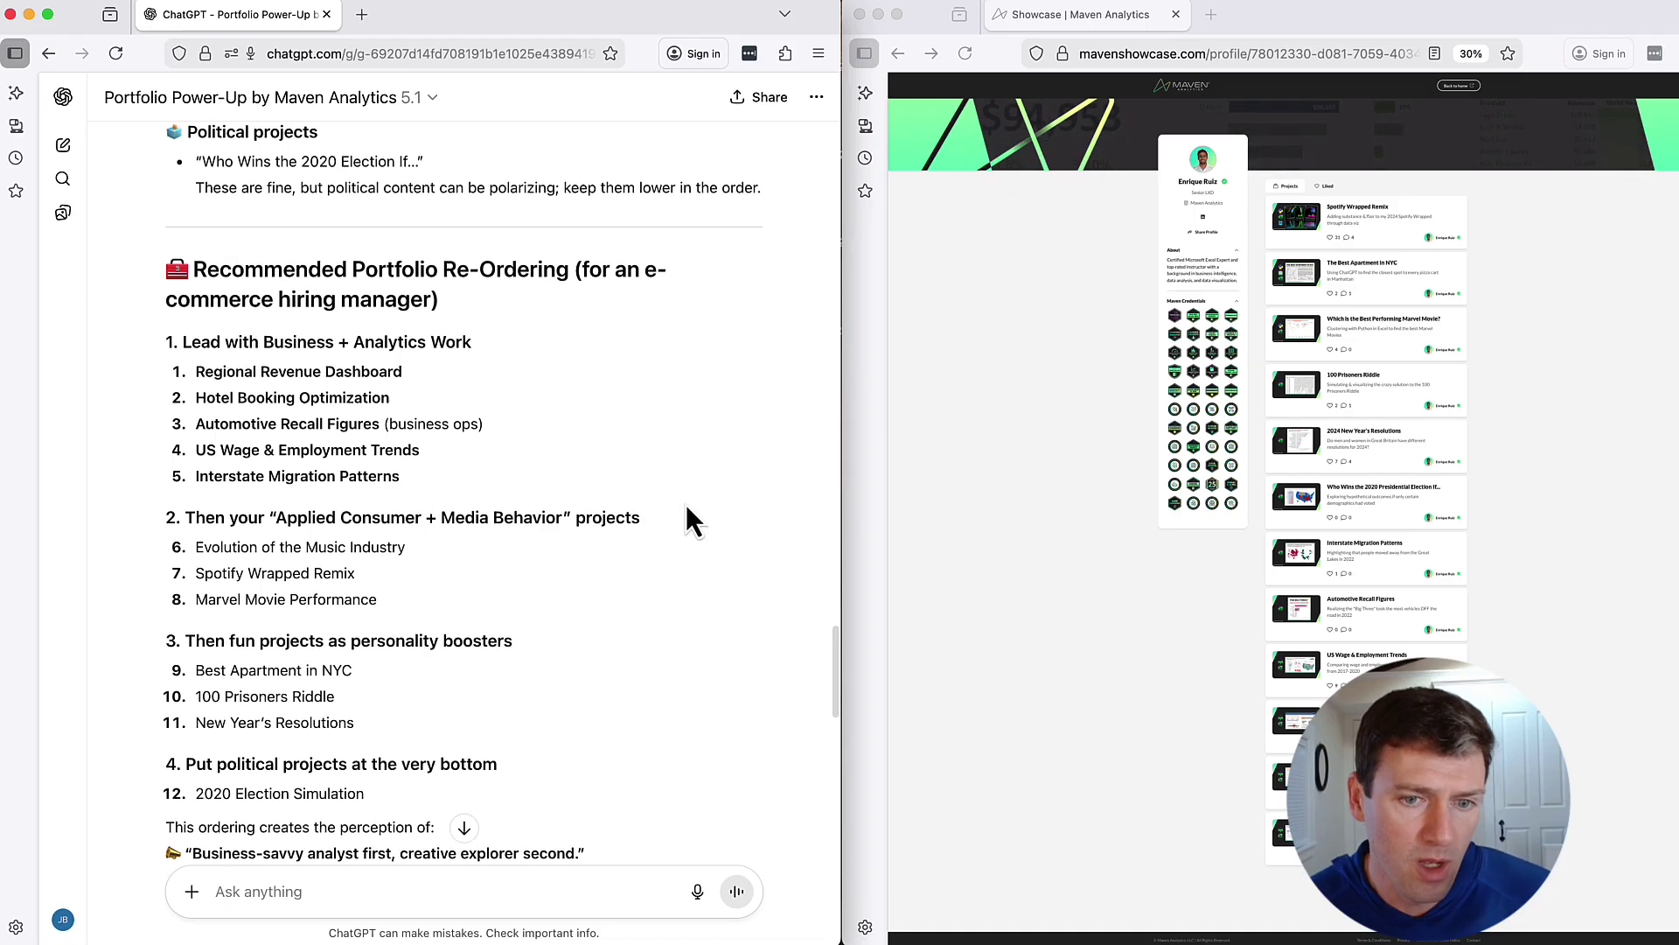
scroll(686, 504, "down", 10)
left_click_drag(187, 276, 455, 318)
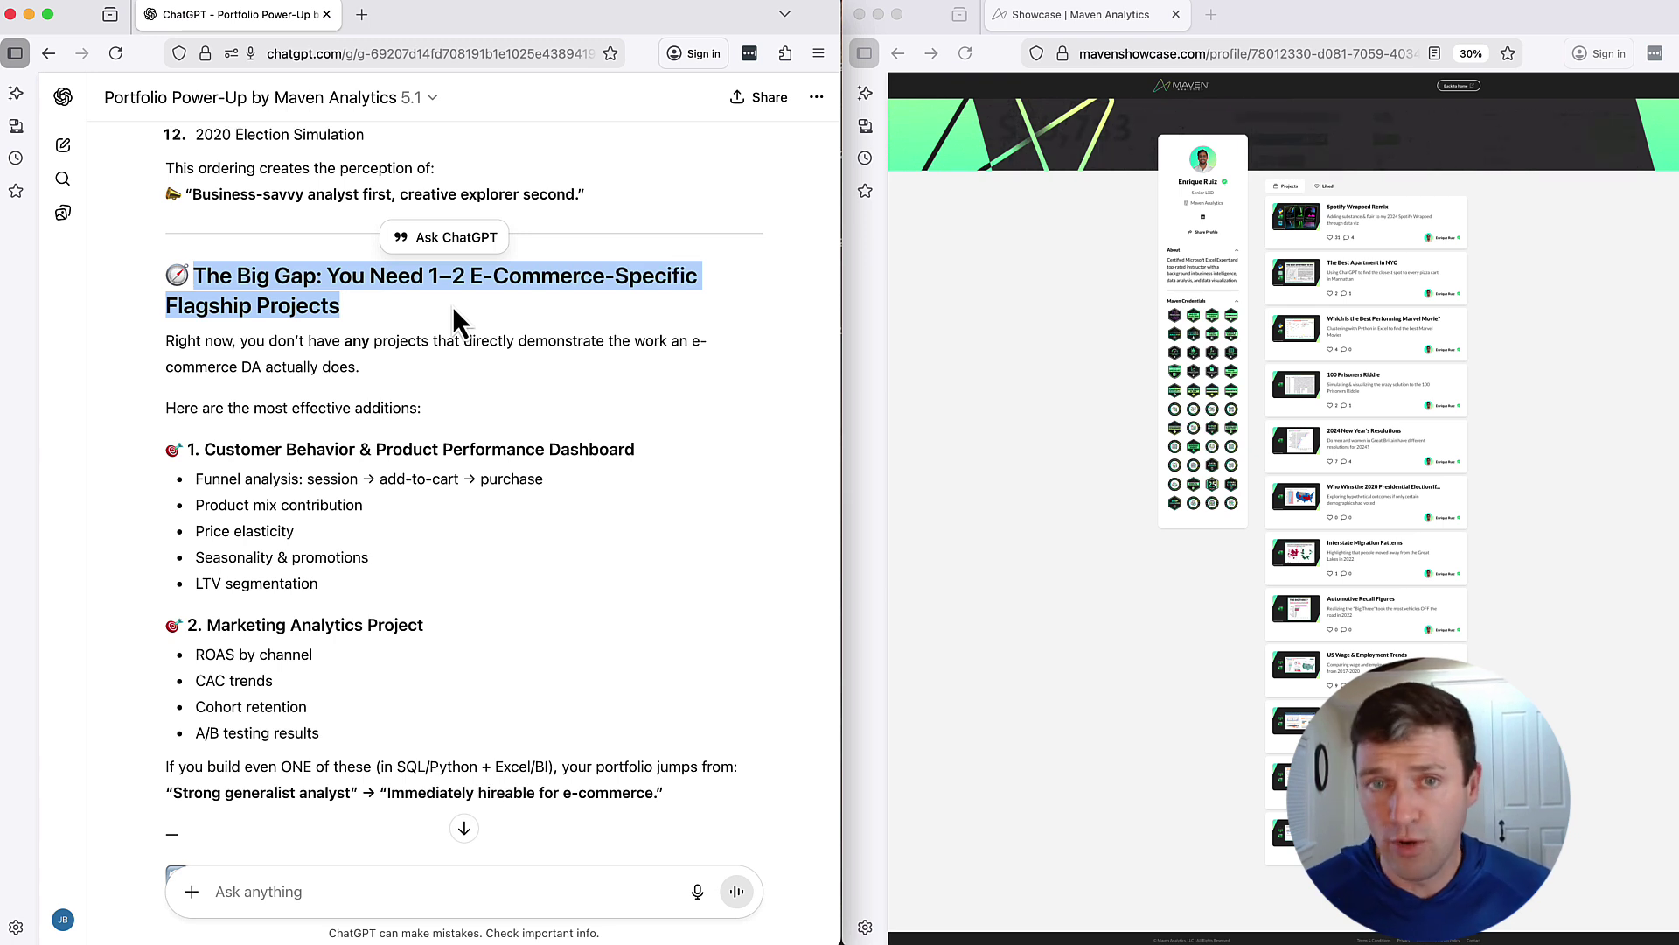
left_click(495, 551)
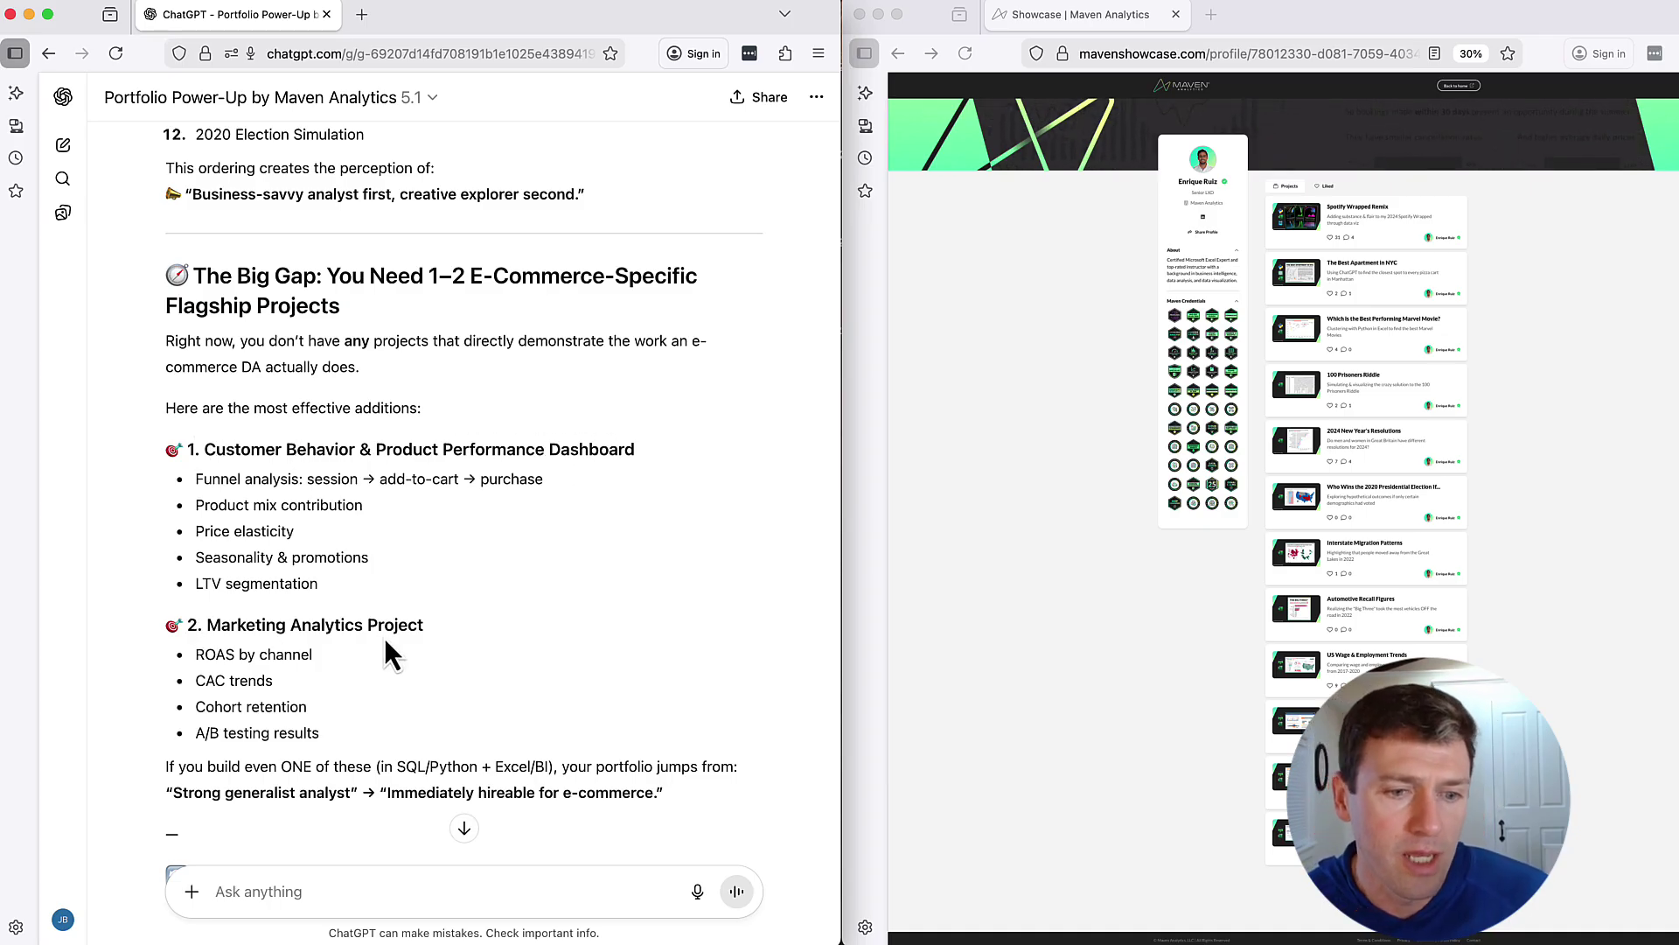
scroll(520, 691, "down", 10)
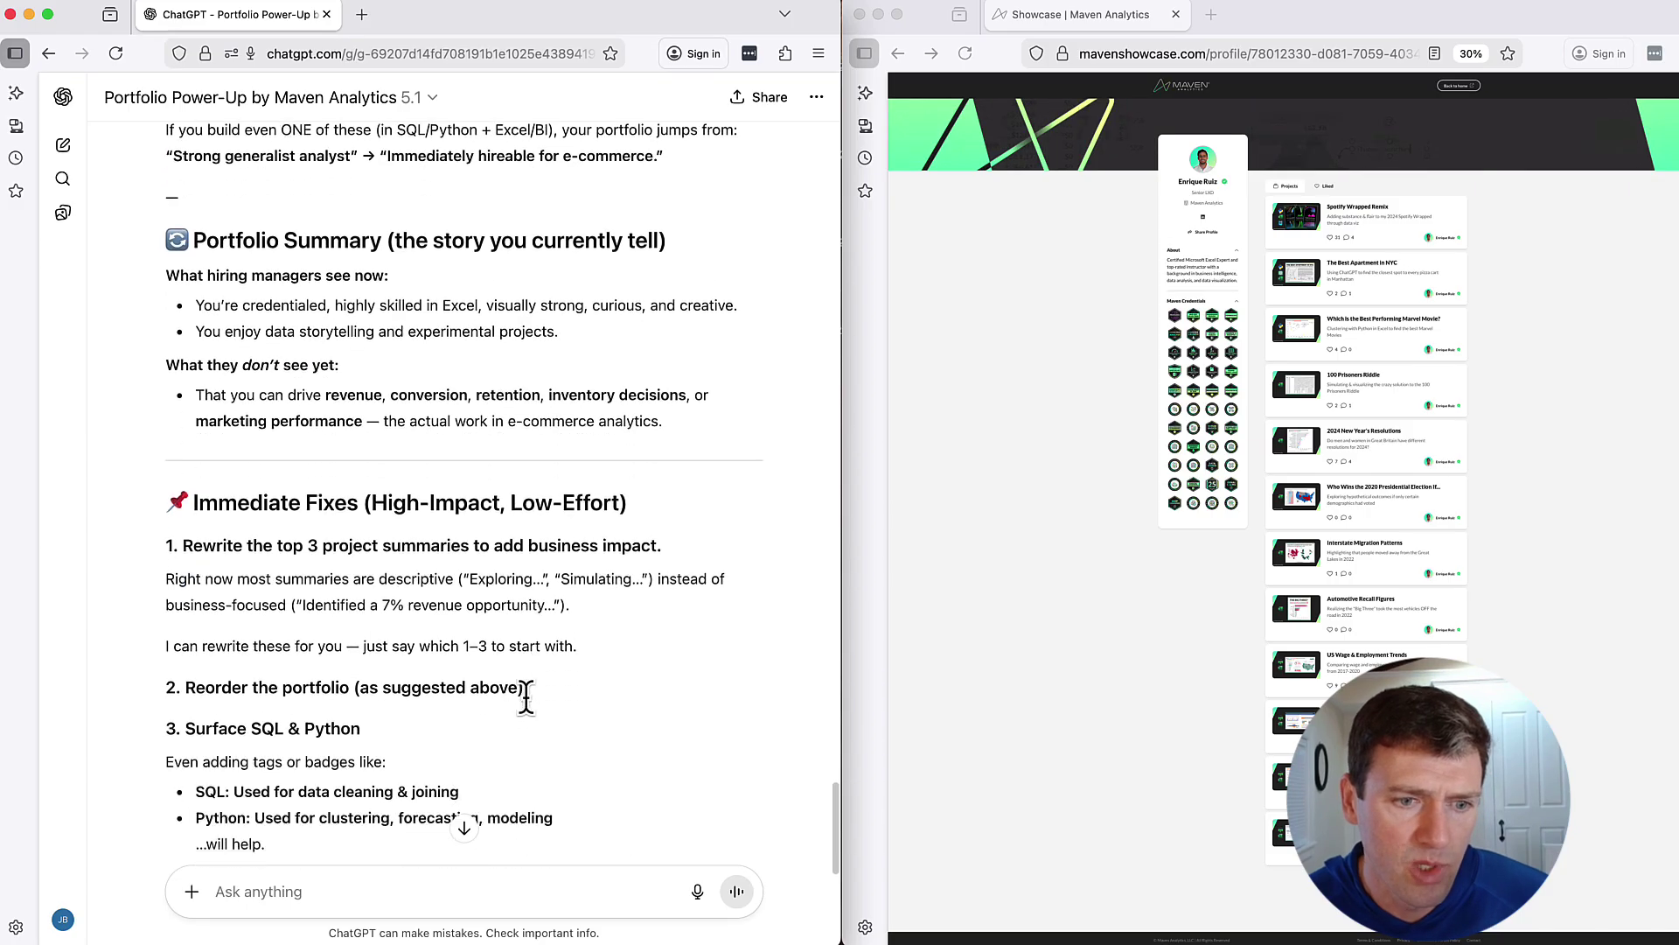
scroll(527, 700, "down", 3)
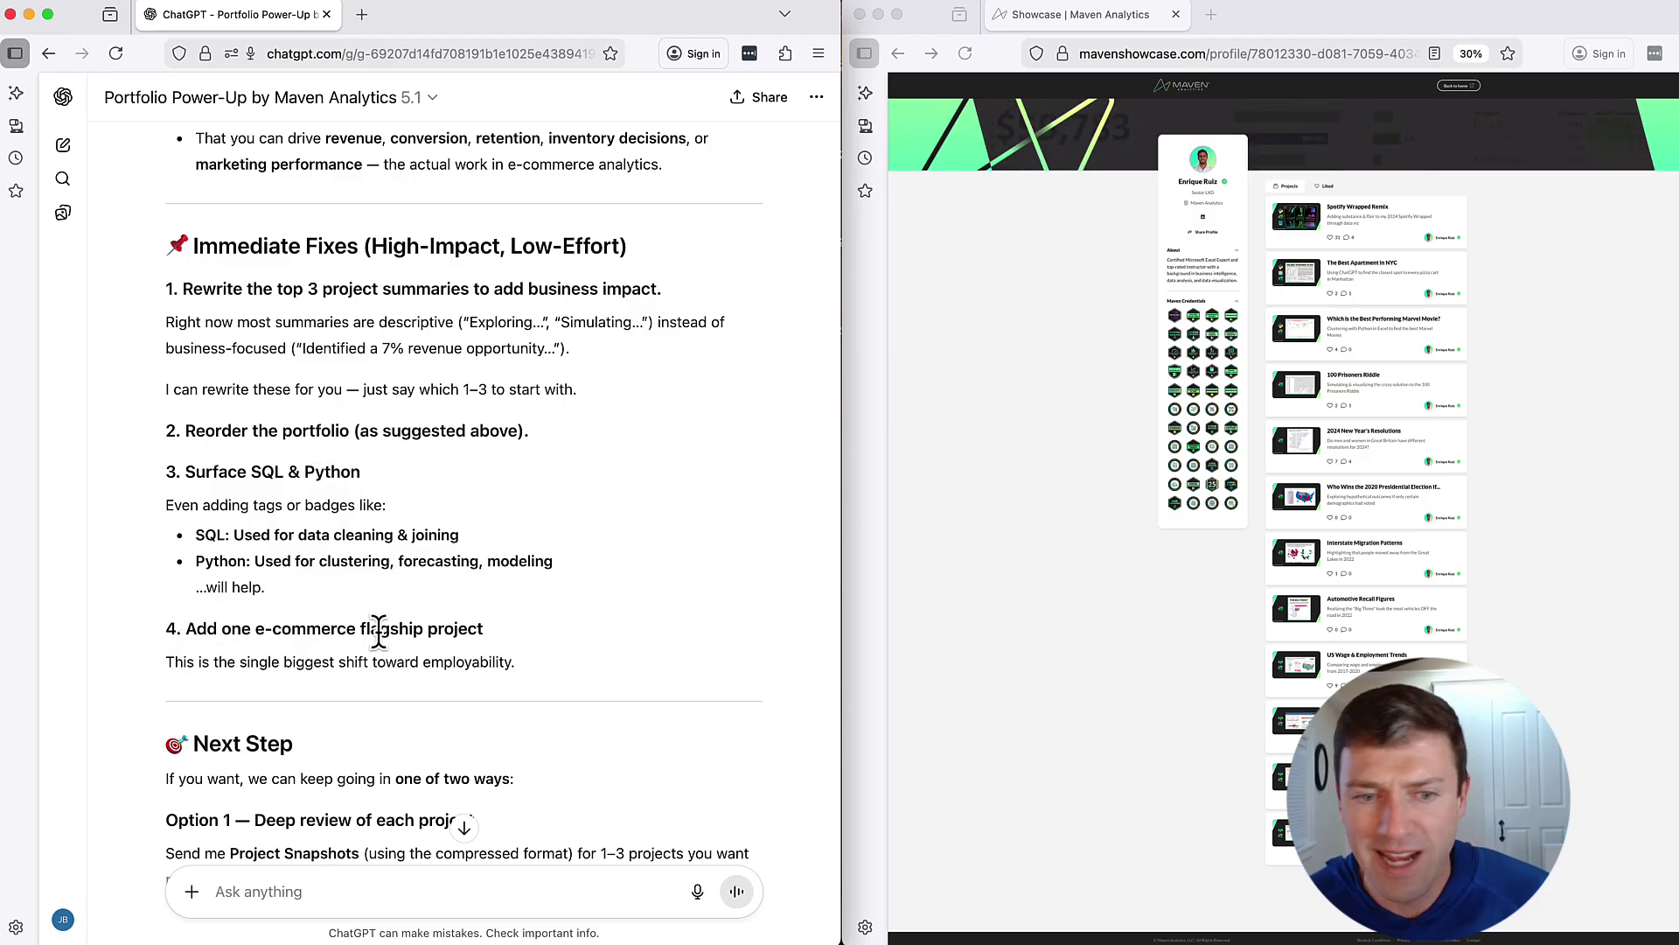
scroll(433, 651, "down", 2)
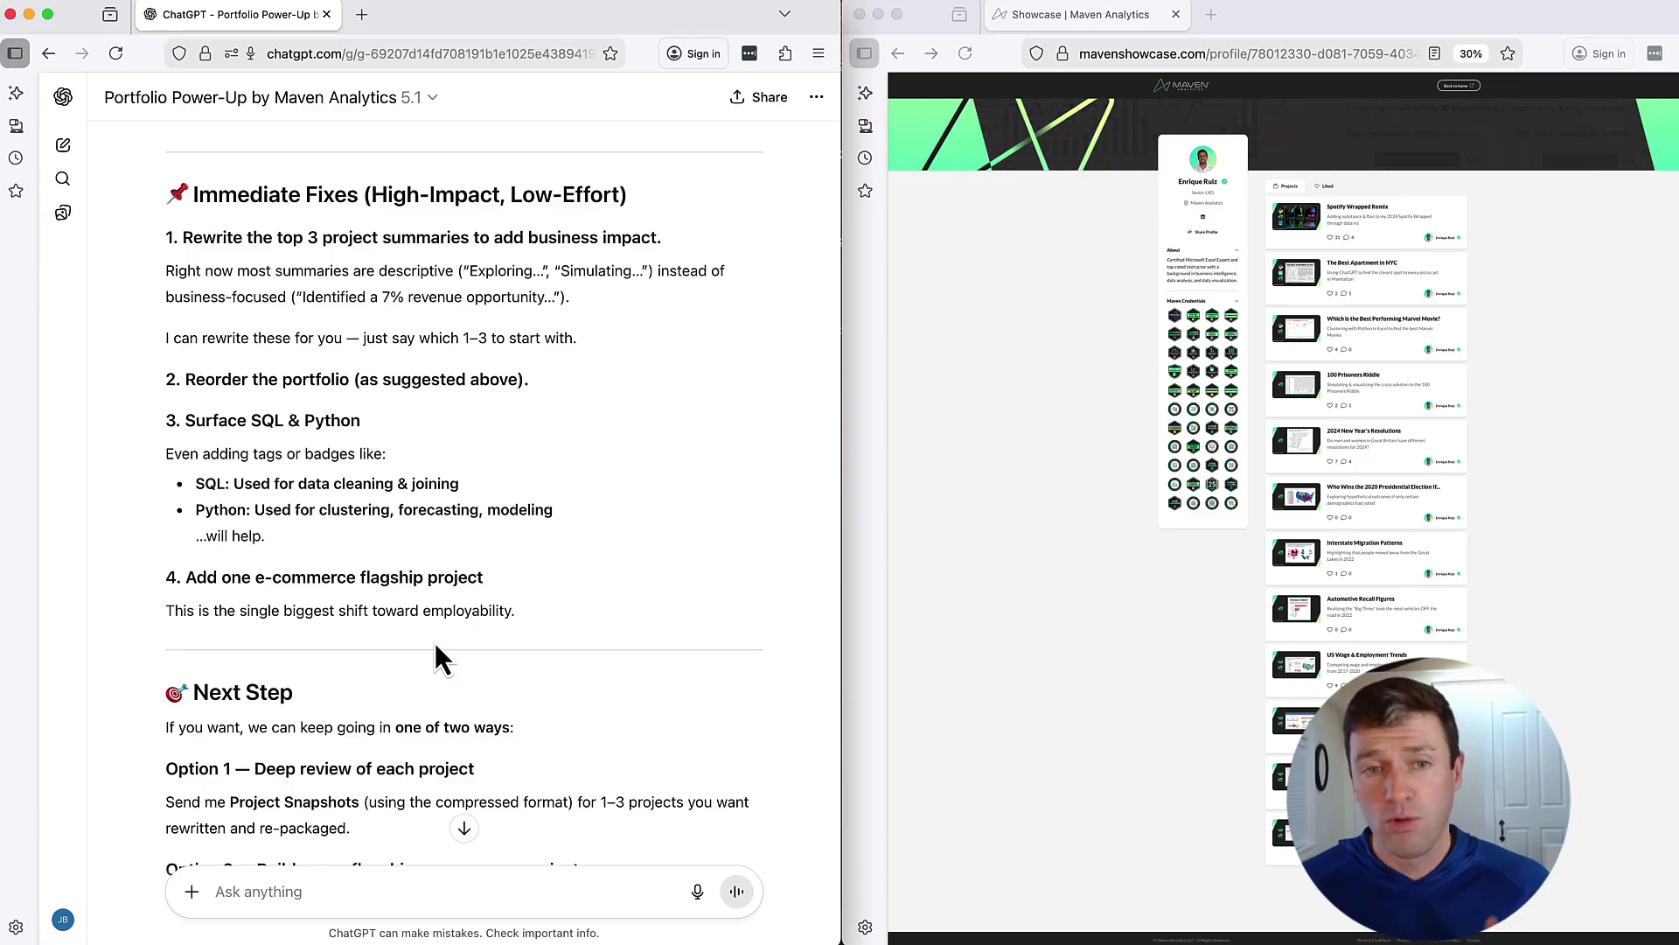
- Start a new Portfolio Power-Up chat and ask it to review 1 project
left_click(431, 97)
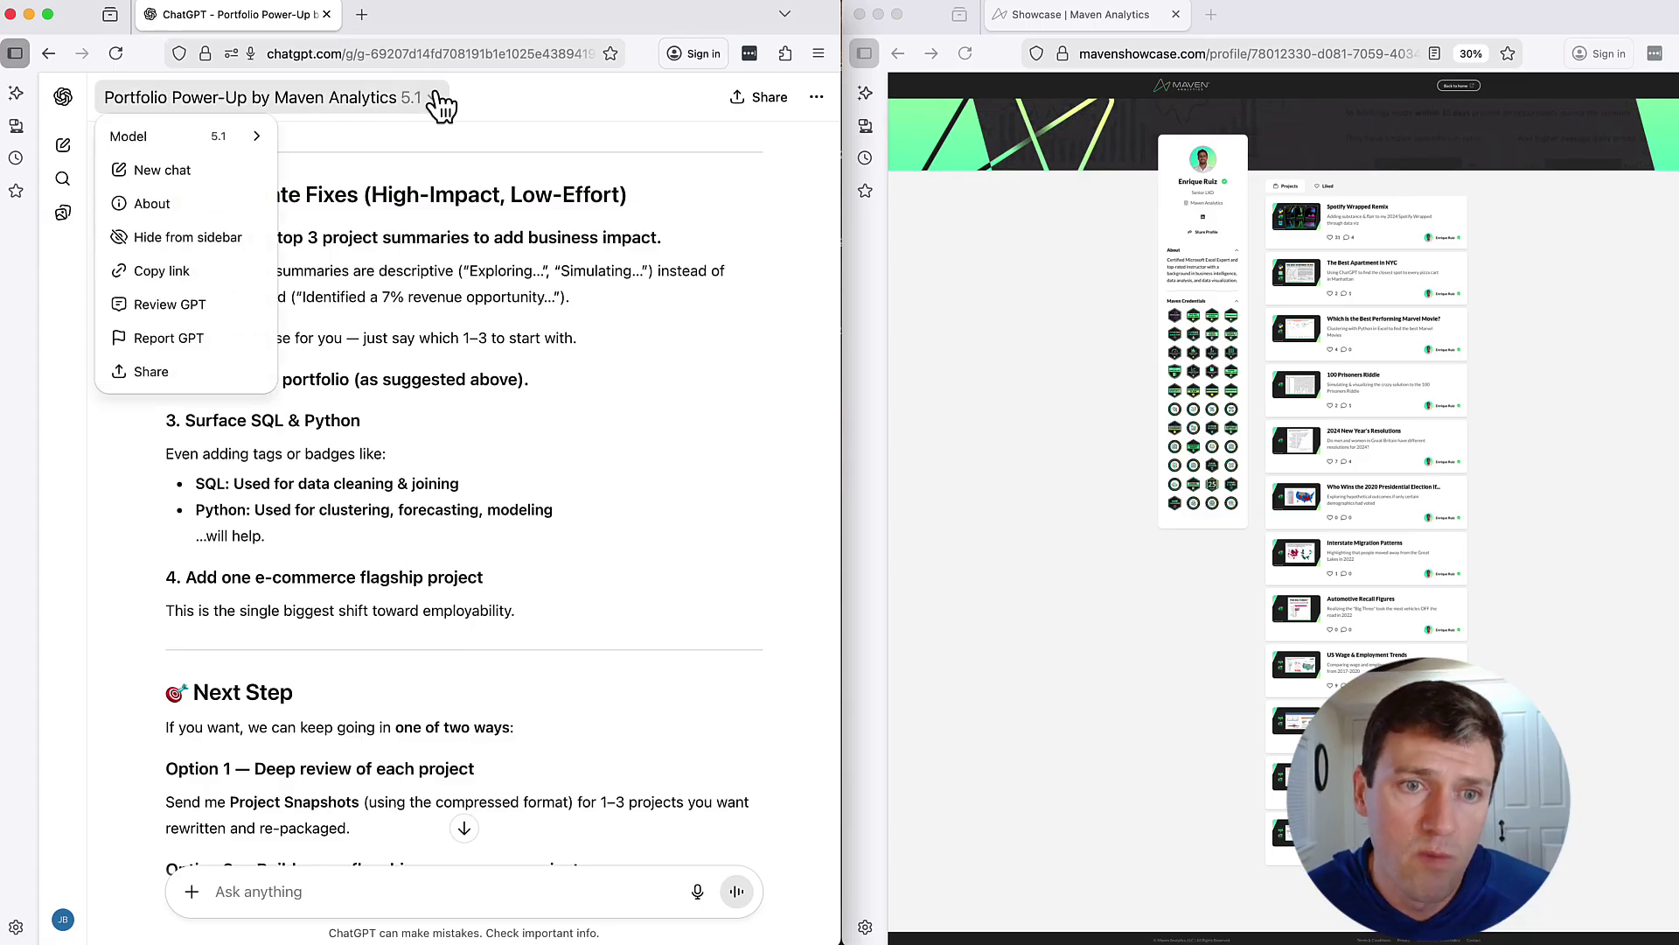
left_click(196, 172)
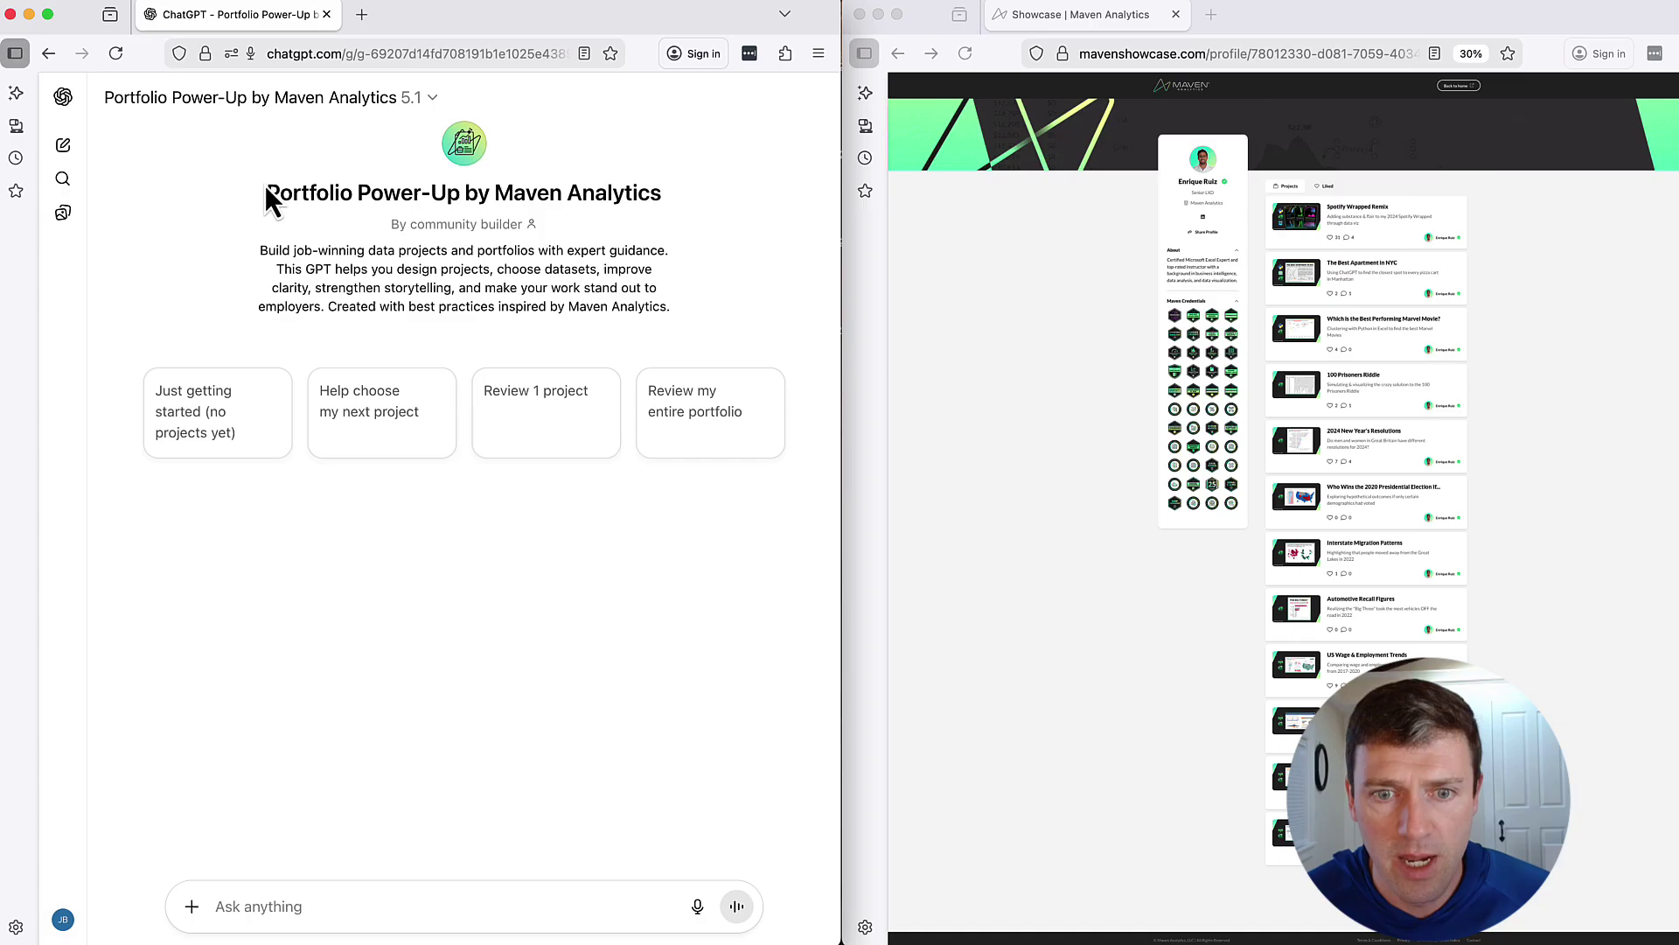
left_click(548, 413)
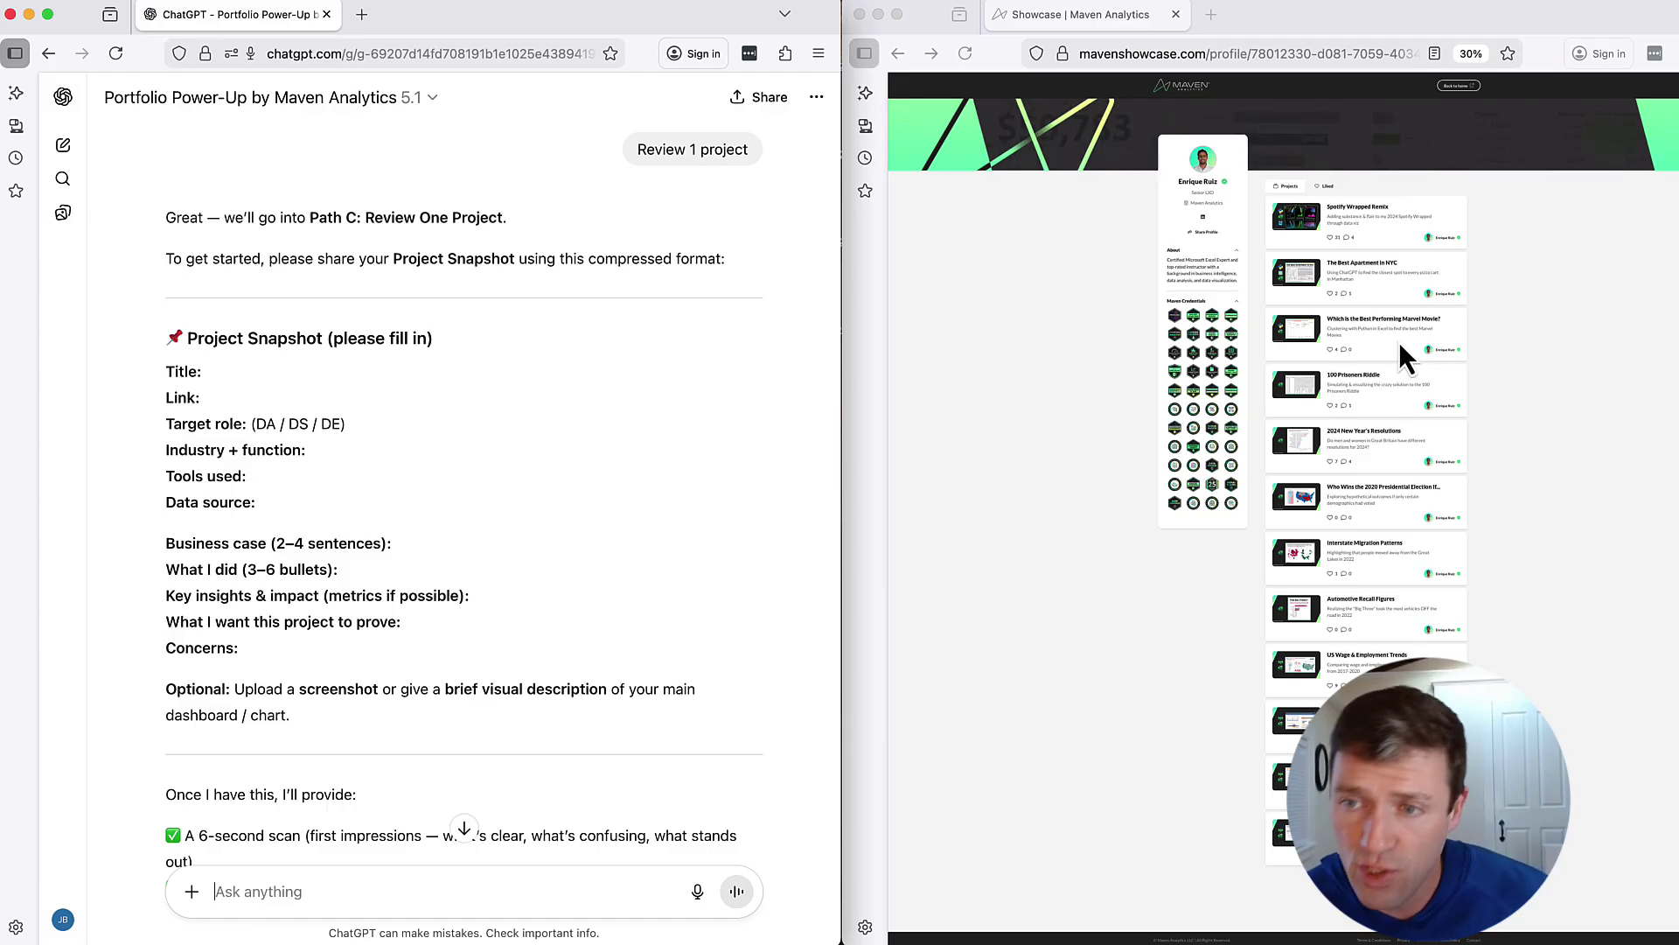
left_click(1391, 345)
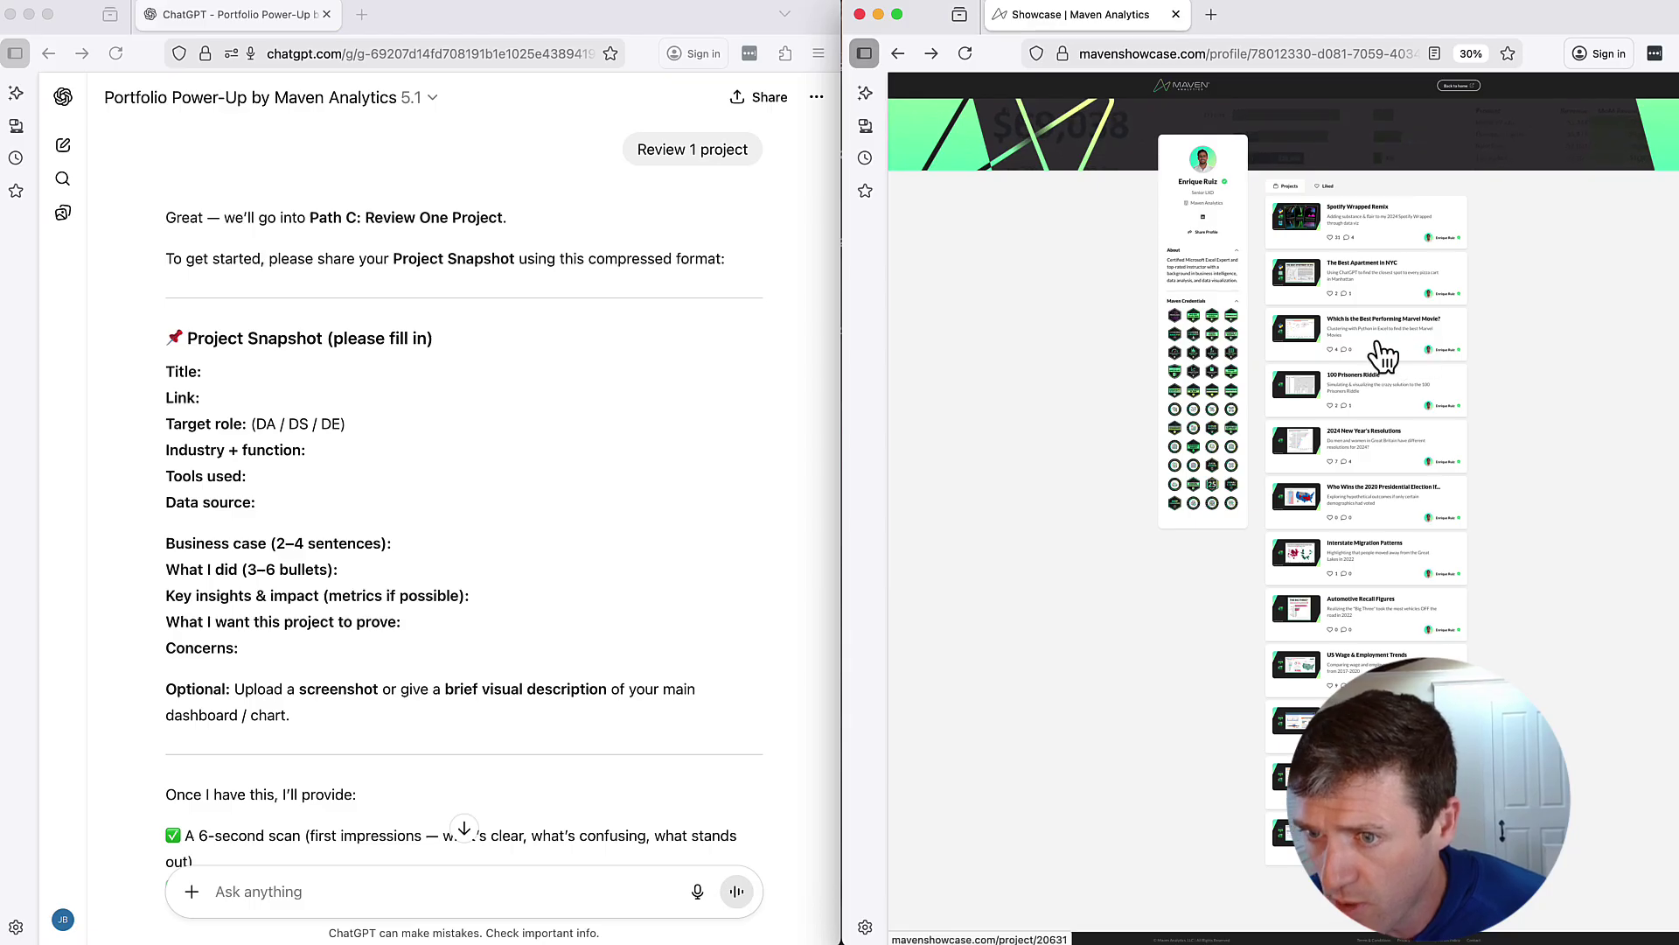
- Attach a screenshot of the Marvel movie project chart and paste its title, role and tools
left_click(1381, 348)
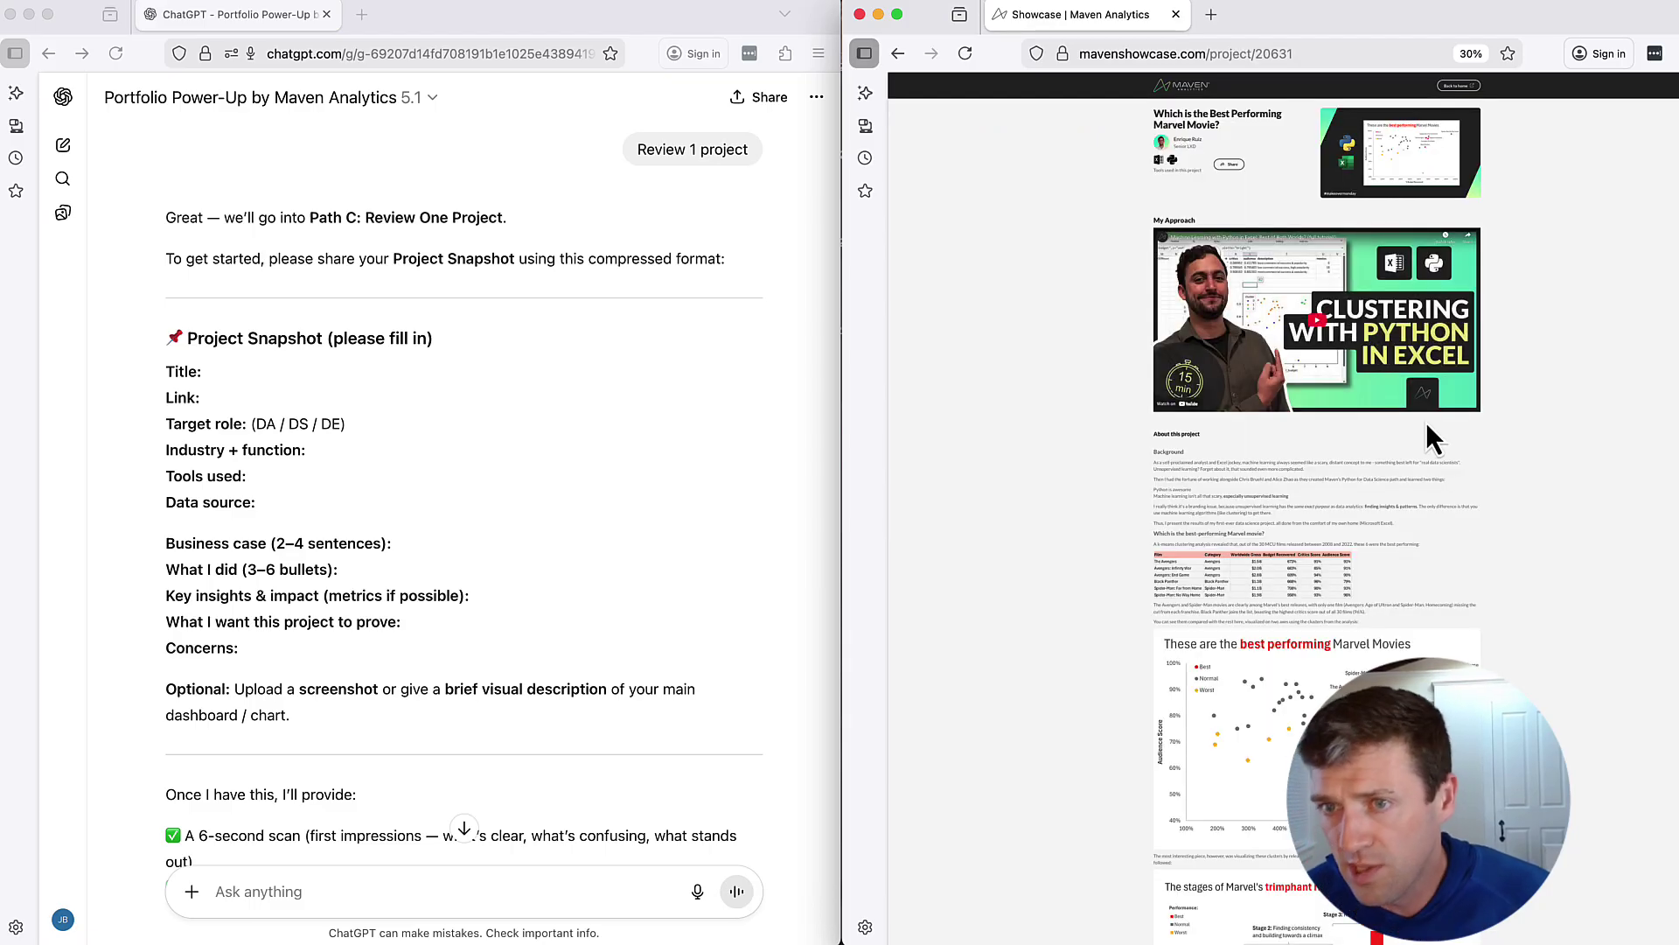
scroll(1514, 521, "down", 3)
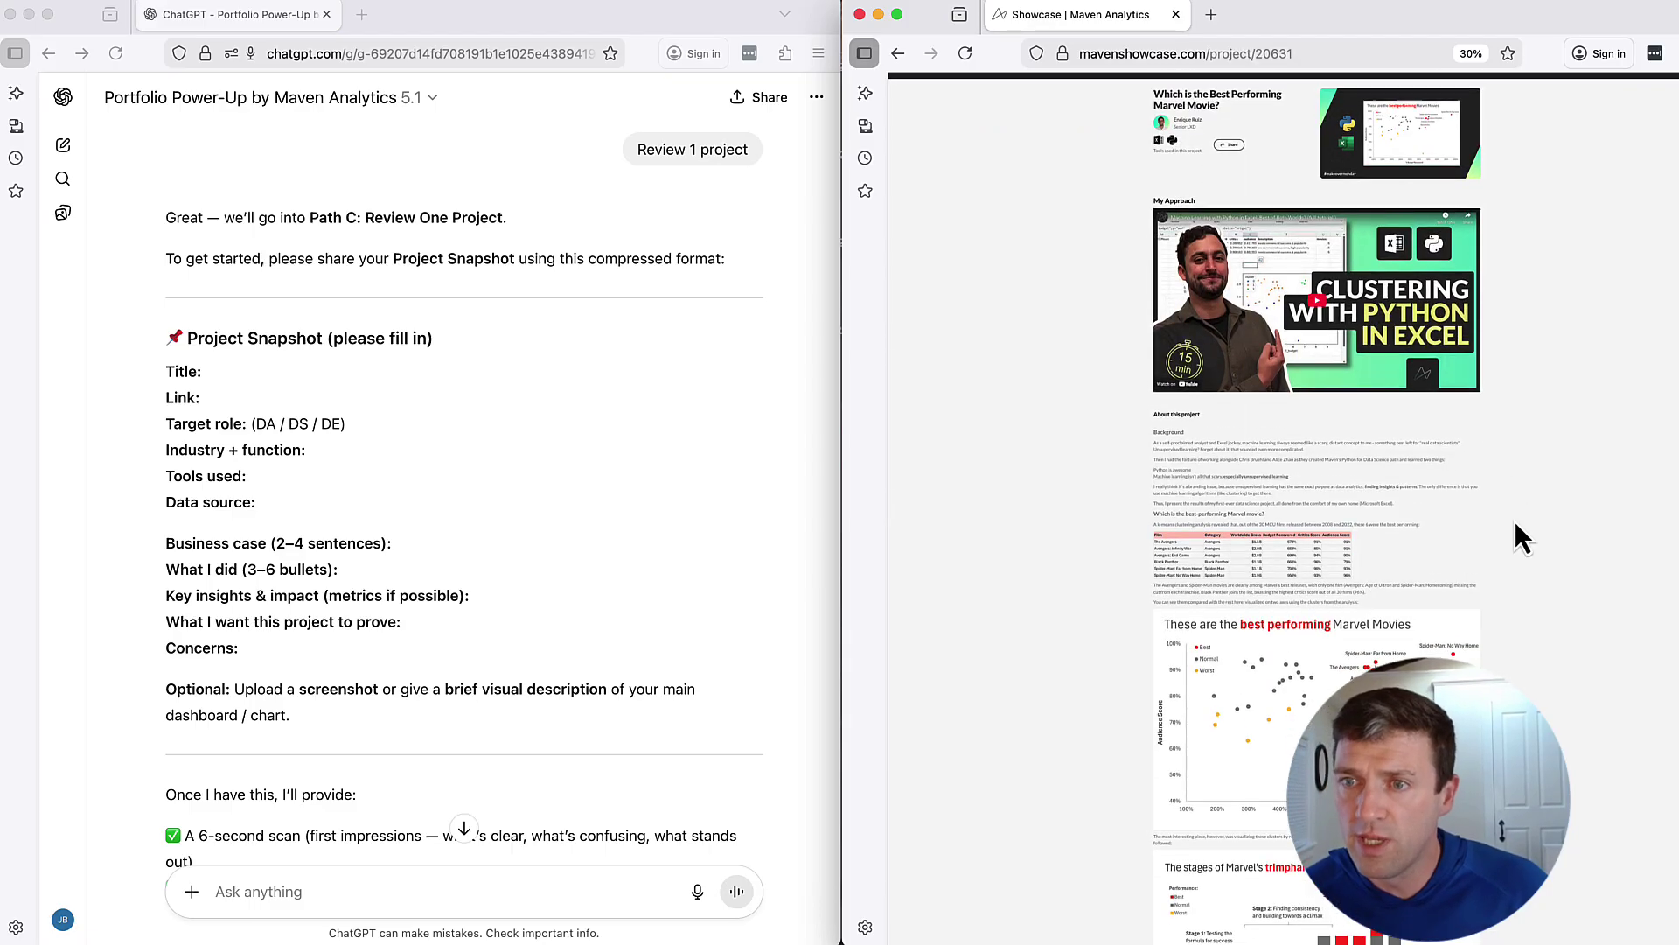
key("super+shift+4")
left_click_drag(1128, 68, 1529, 936)
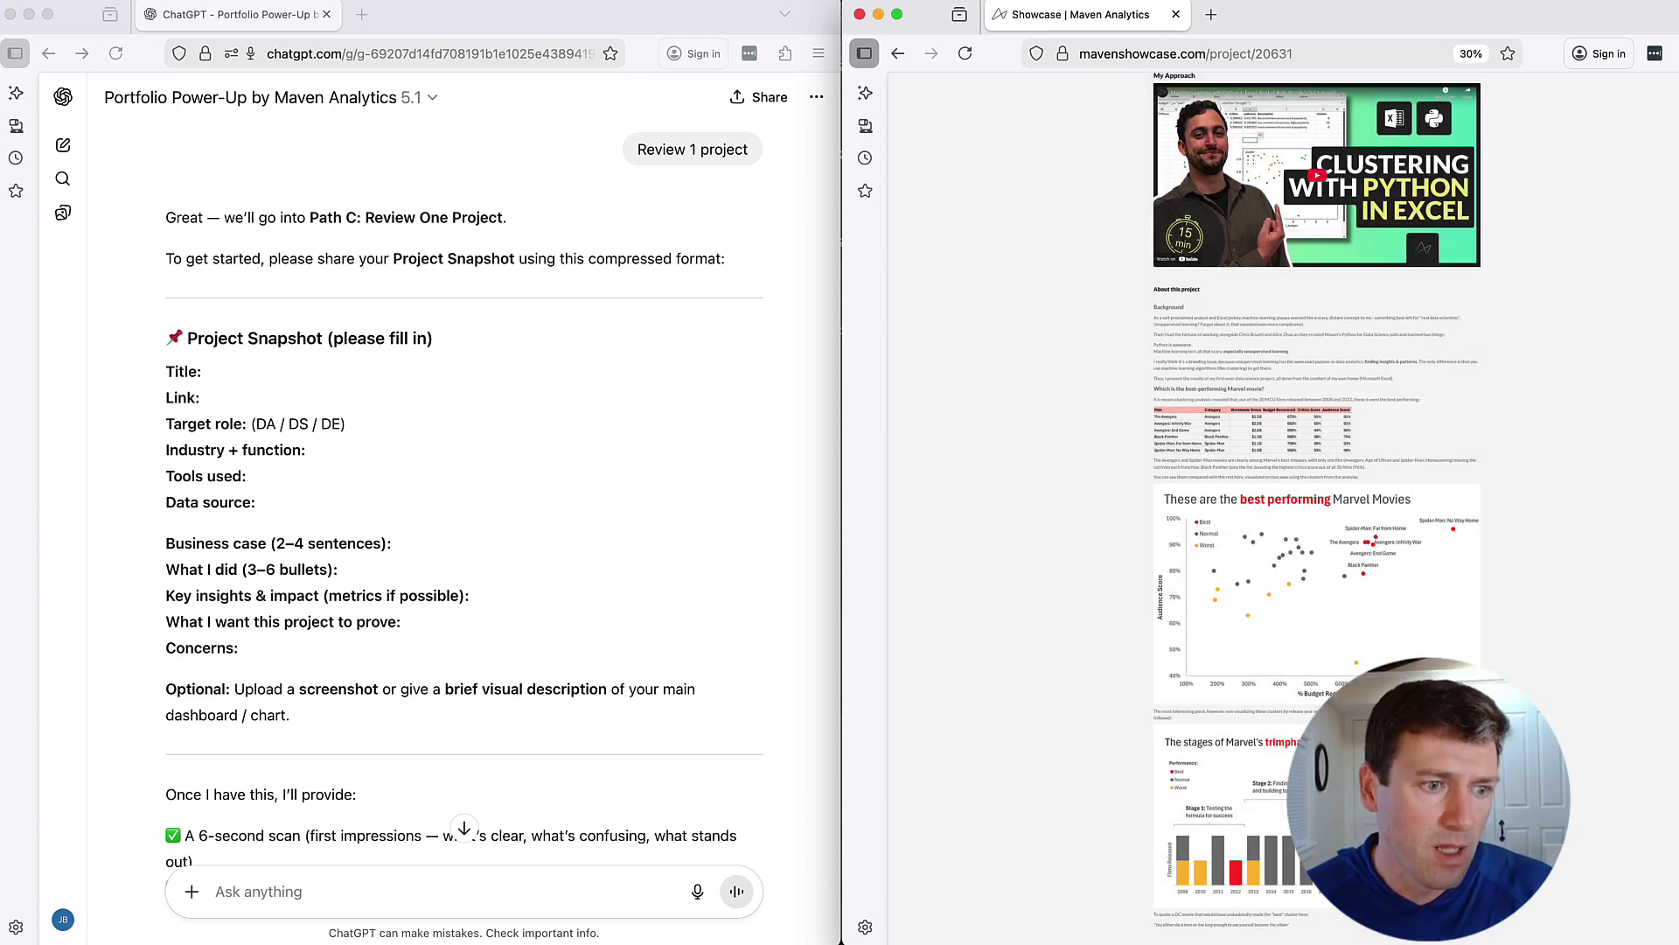
left_click_drag(1443, 875, 469, 879)
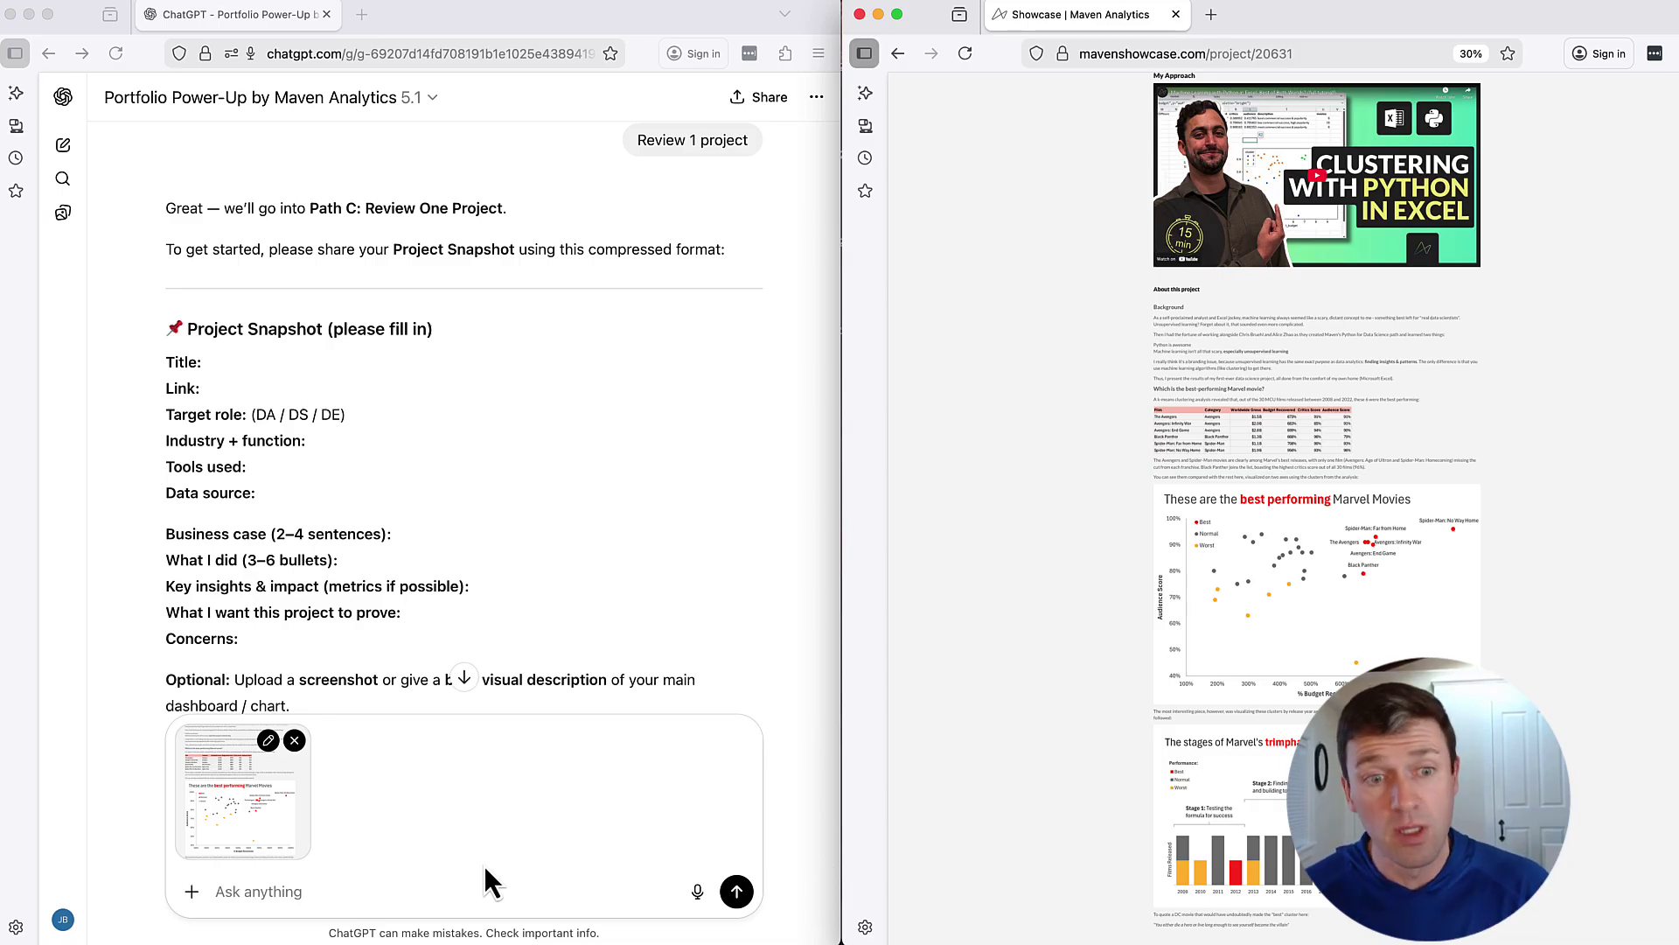
left_click(435, 891)
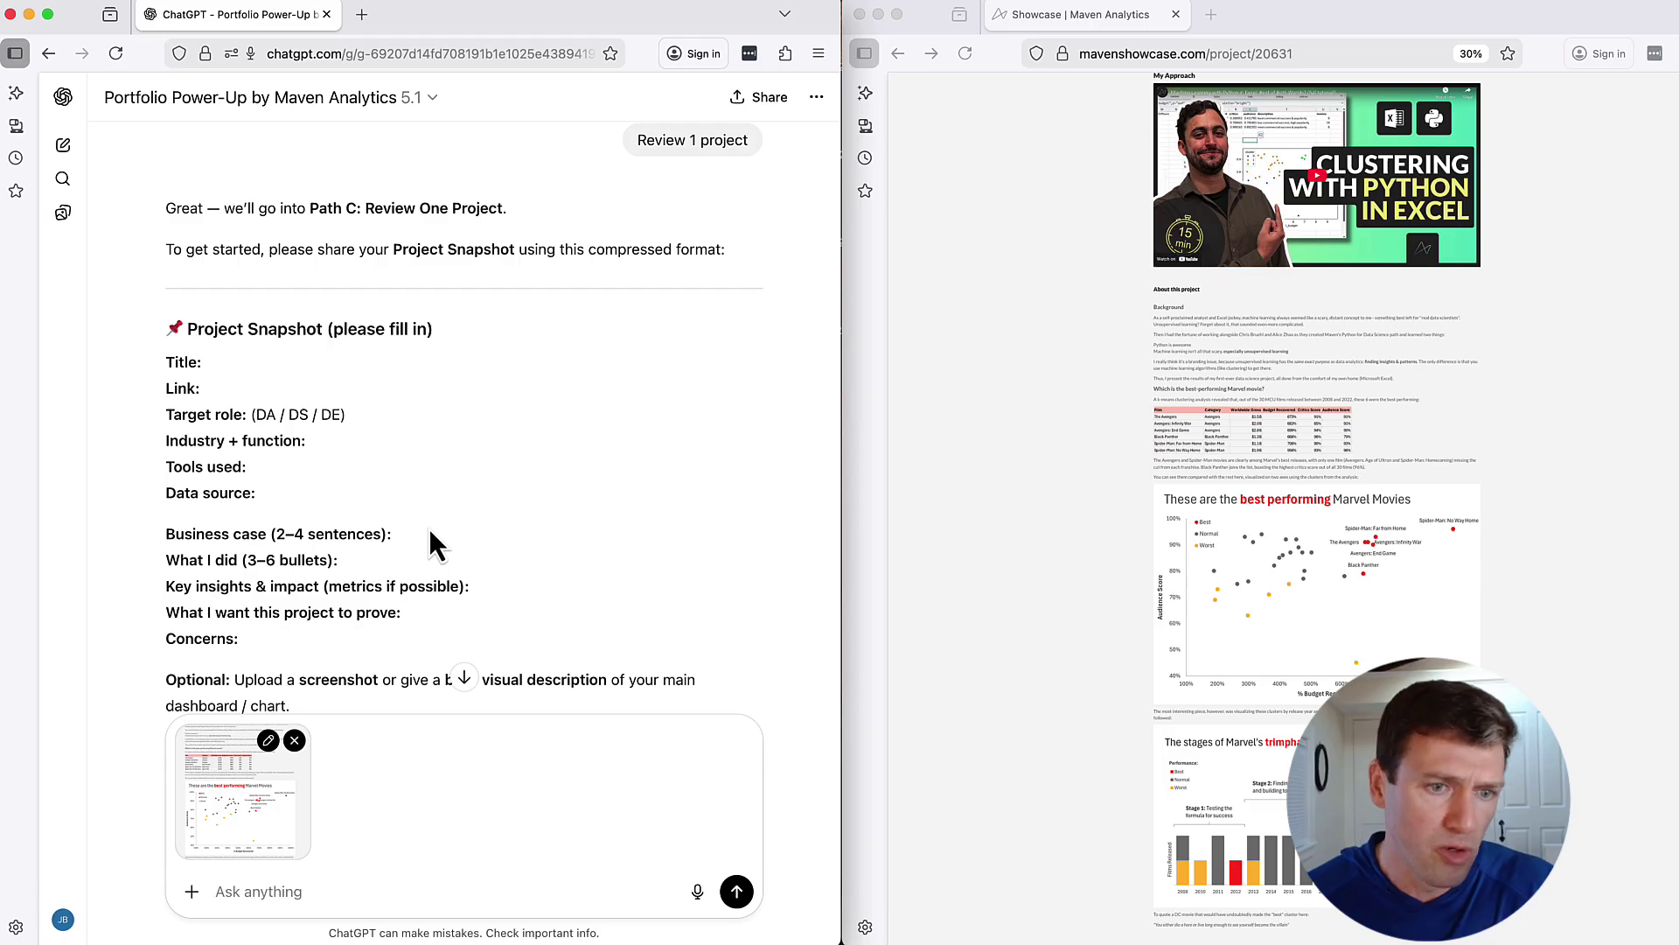
type("Here's a screenshot of the project, and here is some info:  Title: Which is the best performing marvel movie? Target role and function: Data Analyst, eCommerce Tools Used: Excel, Python")
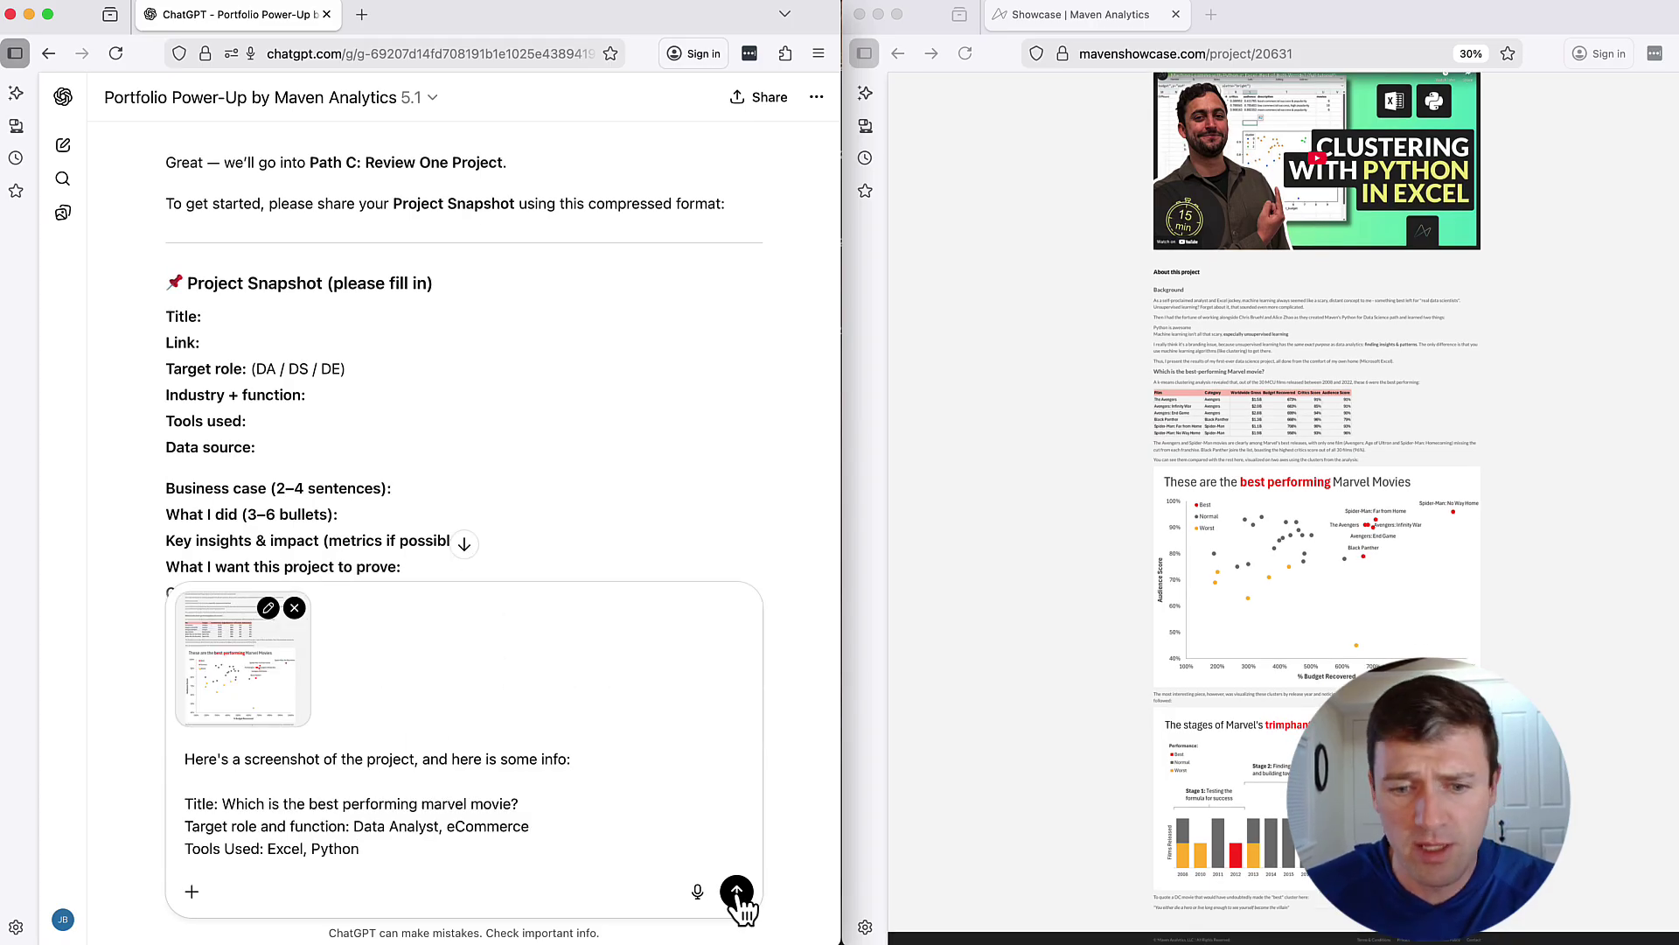
- Send the Marvel screenshot and details, then copy the project's Background text and send it
left_click(737, 892)
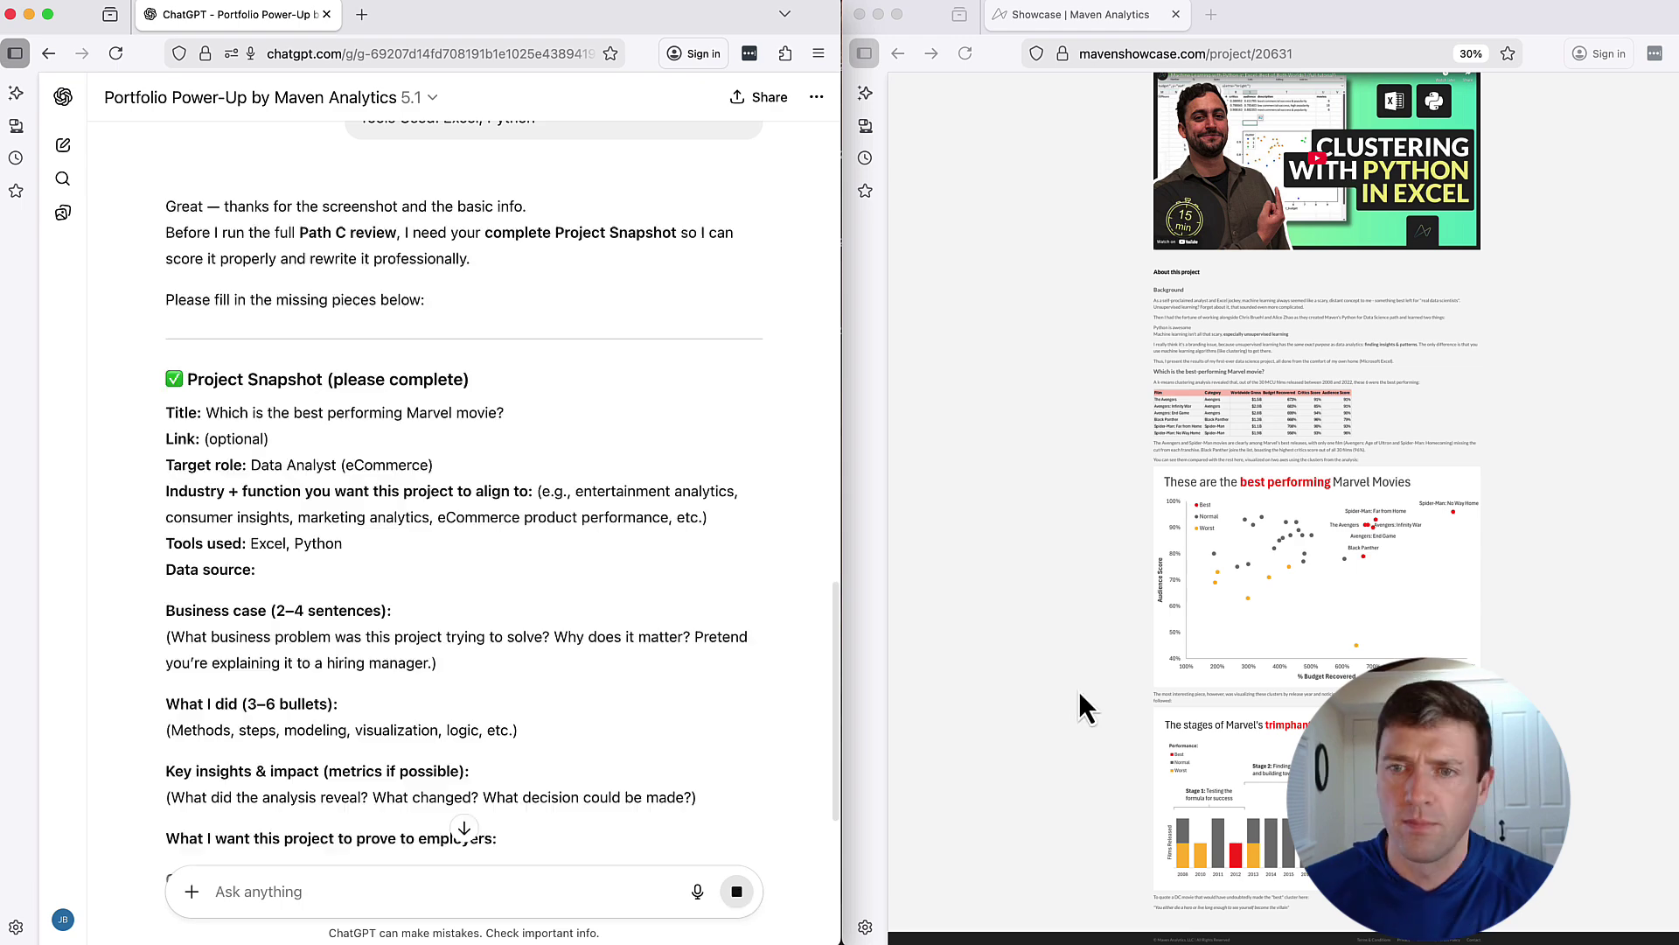
left_click(1174, 371)
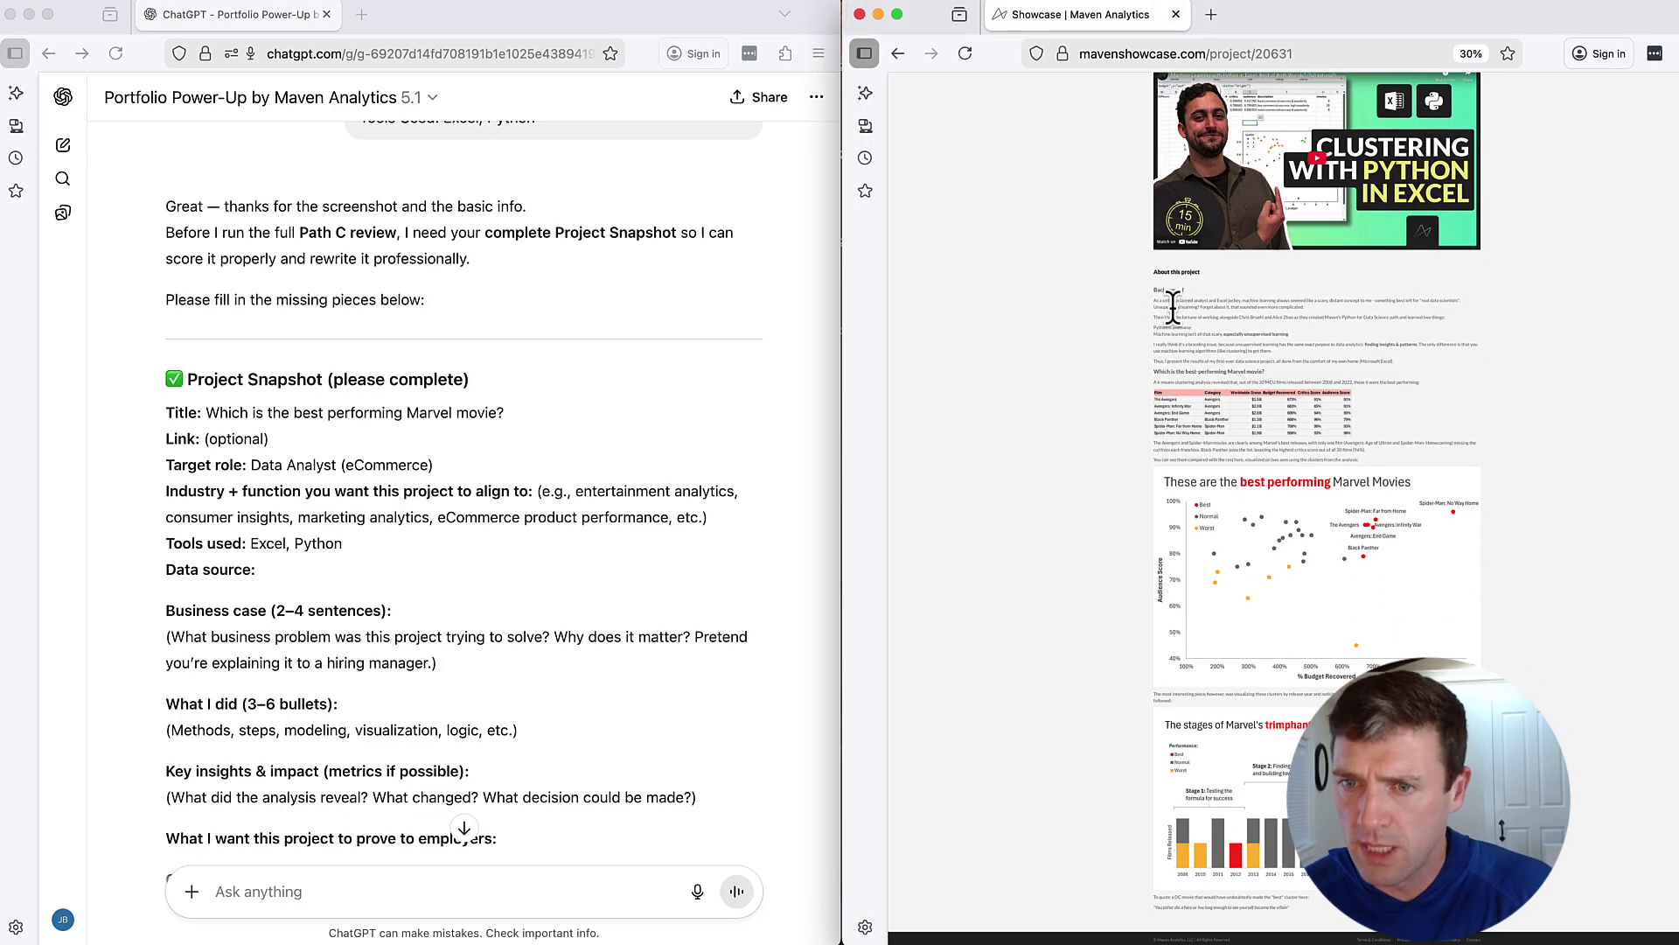
left_click_drag(1152, 286, 1396, 362)
key("super+c")
left_click(524, 891)
key("super+v")
left_click(736, 891)
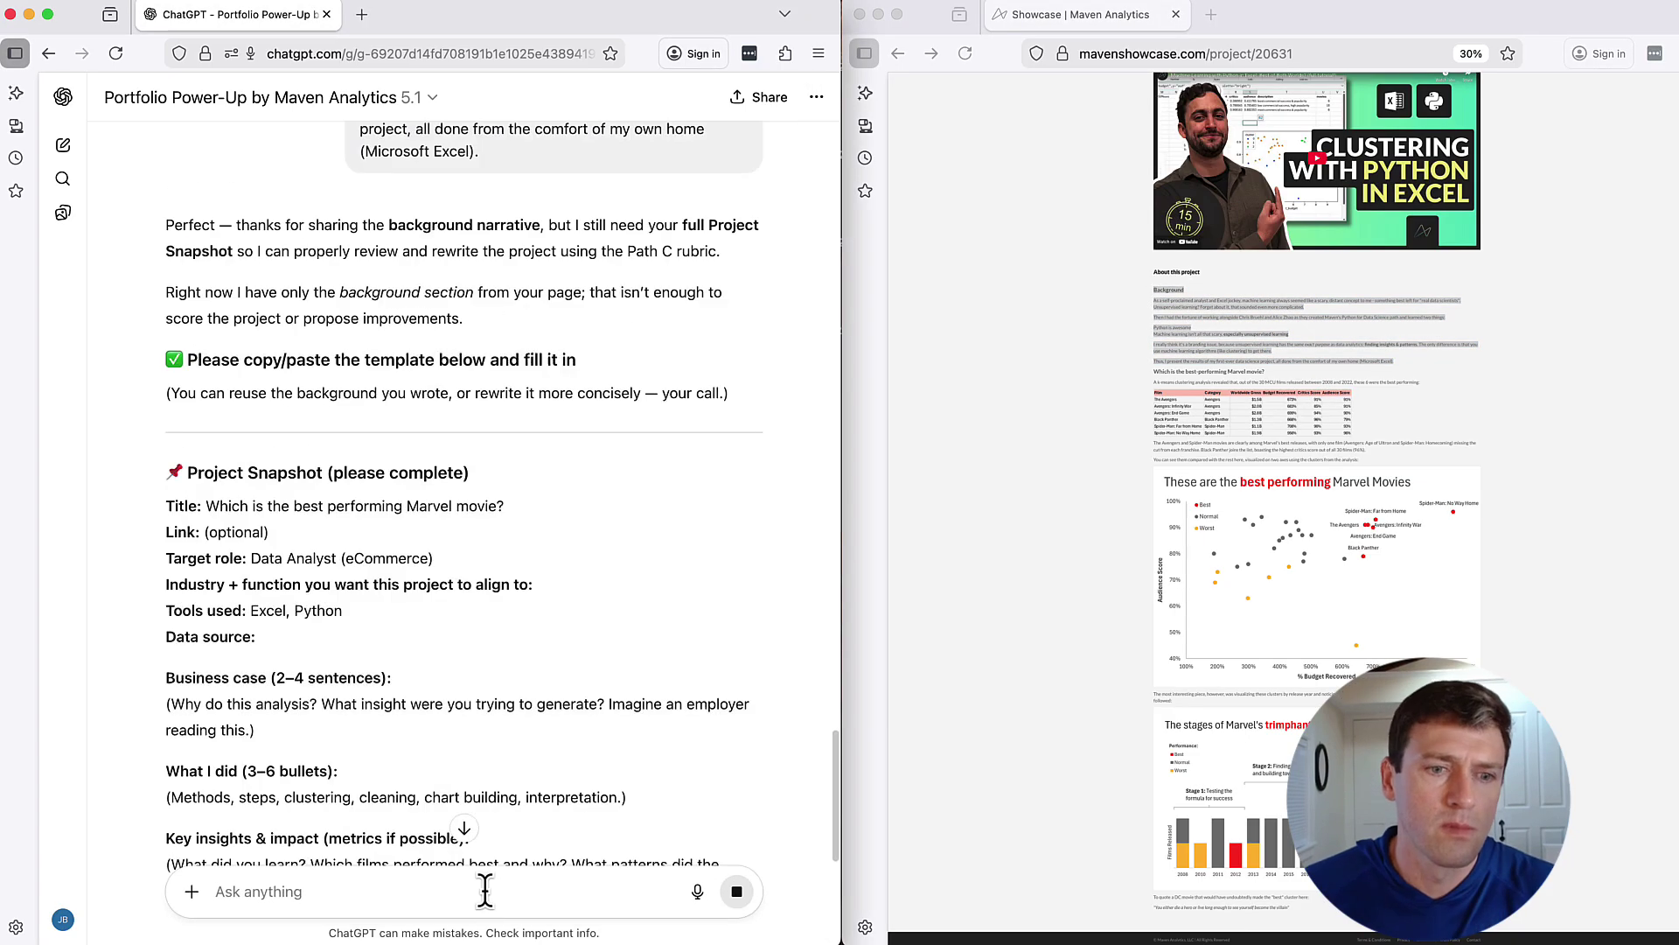
- Paste the filled-in Project Snapshot template and send it
scroll(339, 767, "down", 2)
scroll(339, 767, "down", 7)
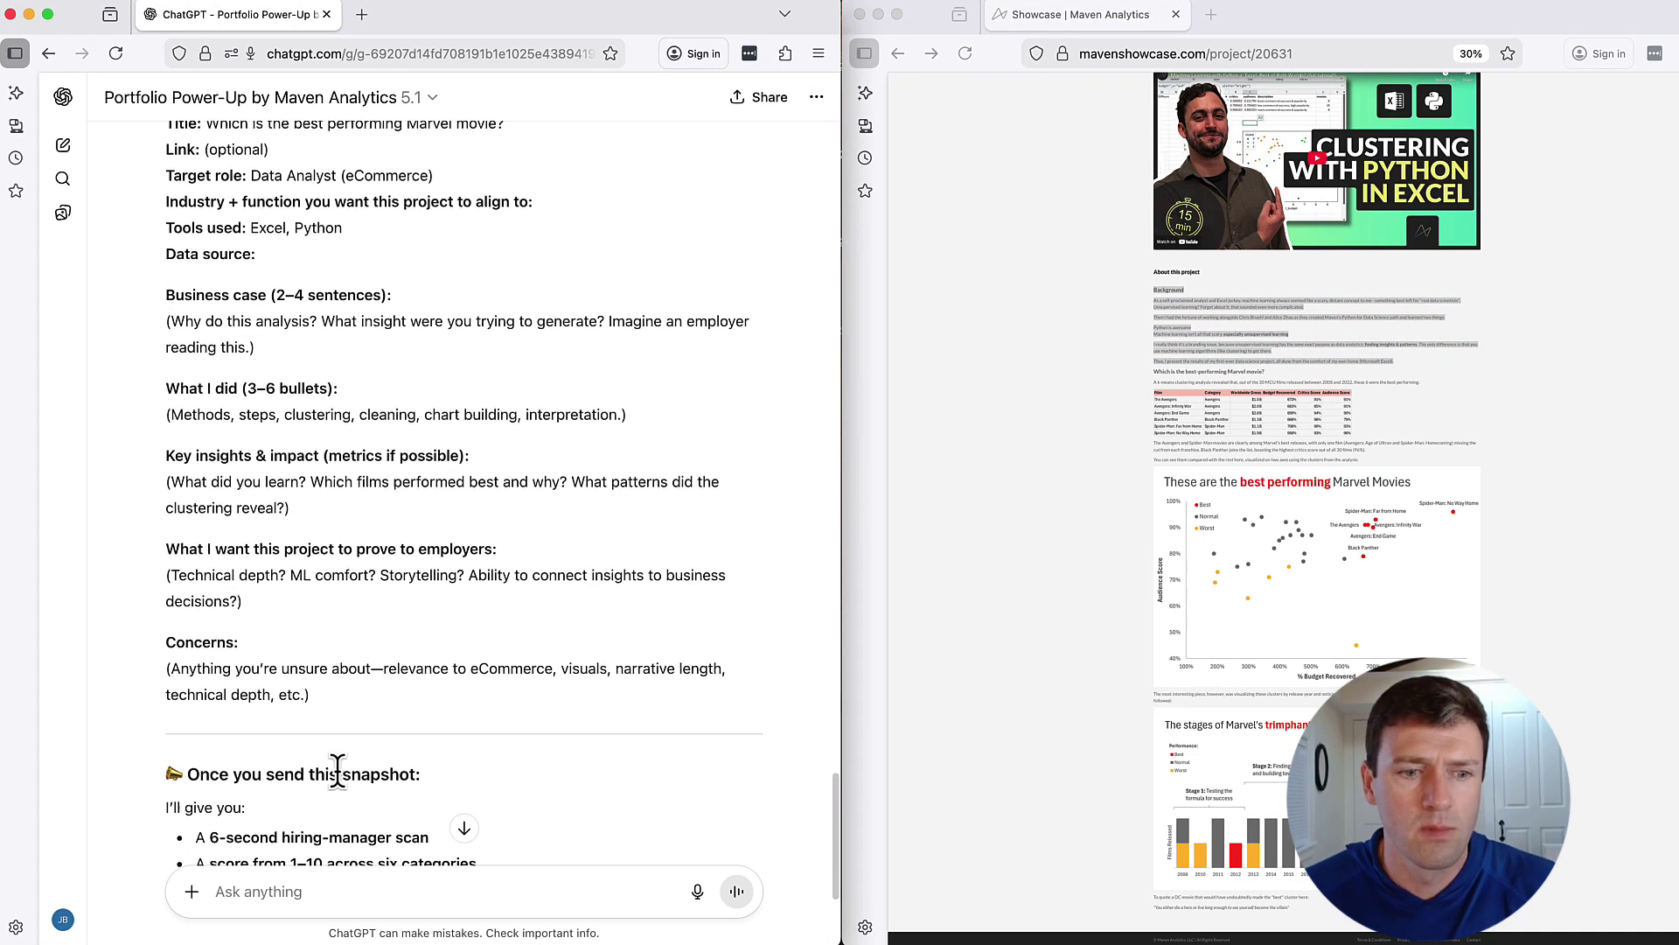
key("super+v")
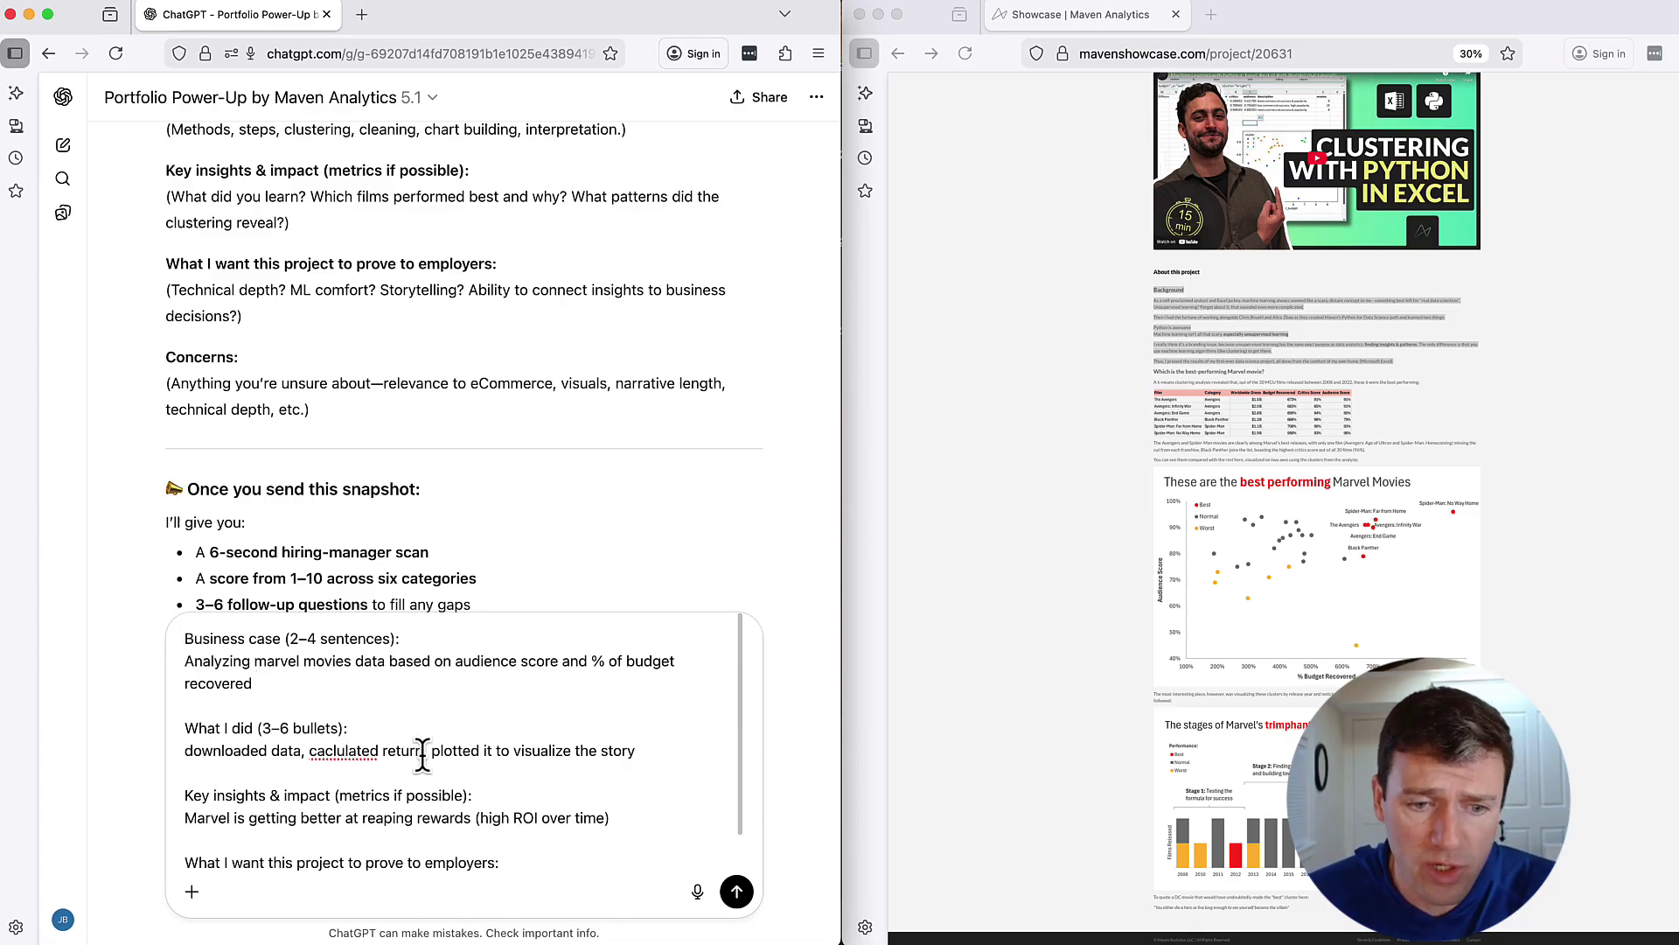
scroll(542, 754, "down", 2)
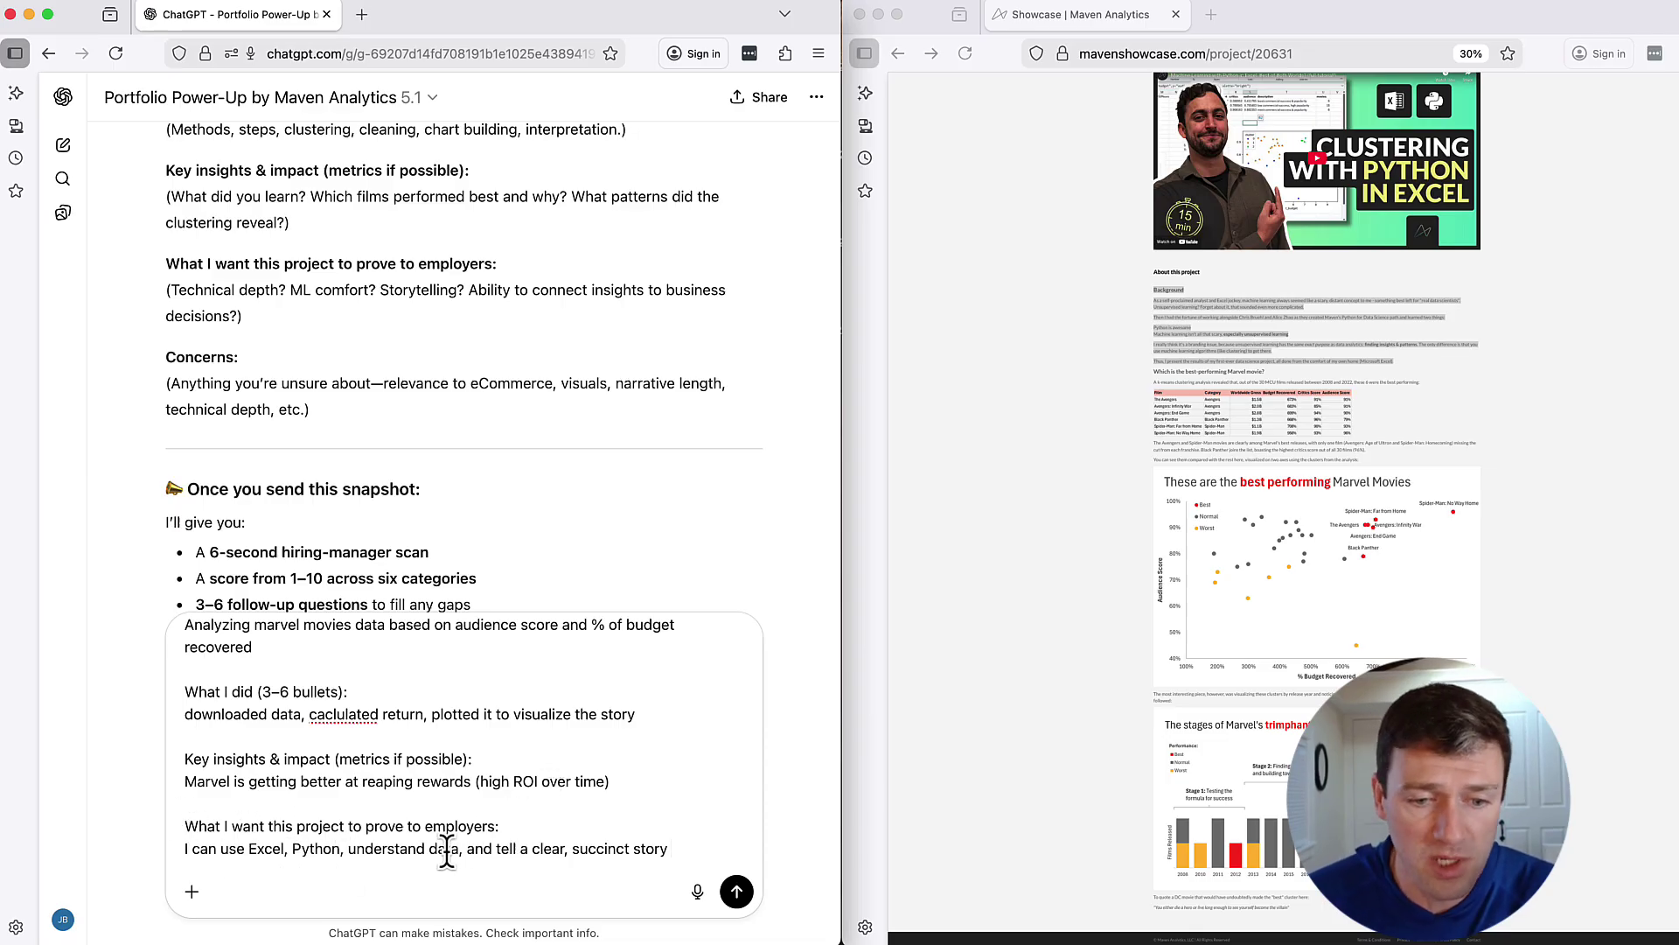
left_click(736, 892)
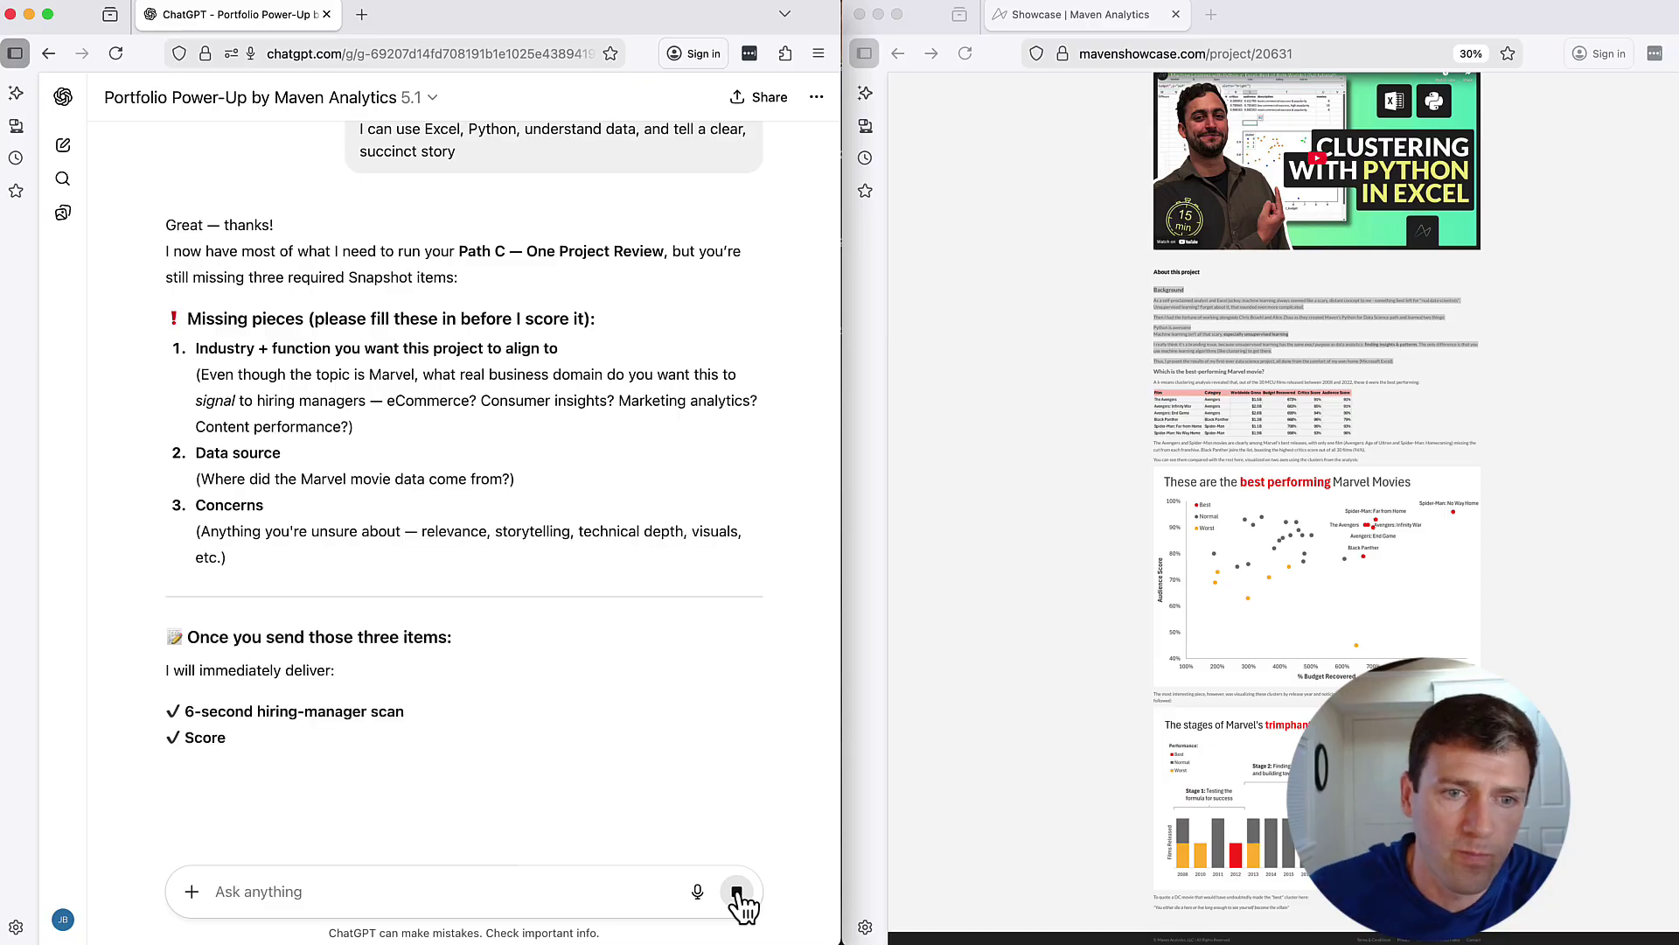
- Send answers on target industry and function, data source, and concerns
key("super+v")
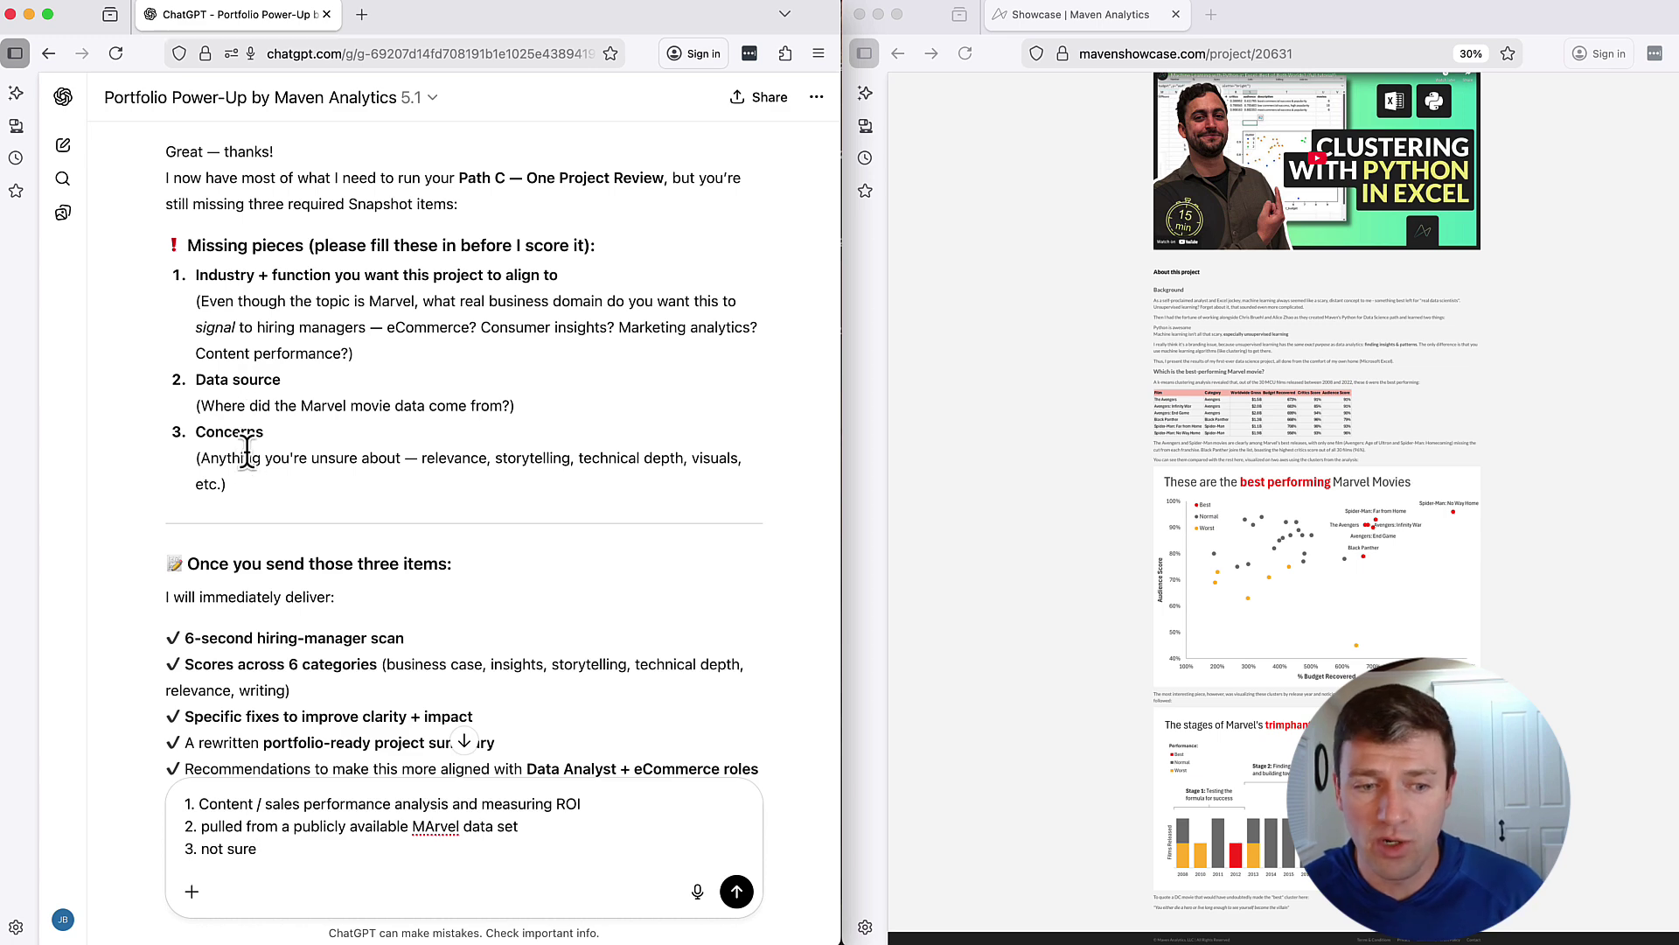
left_click(736, 897)
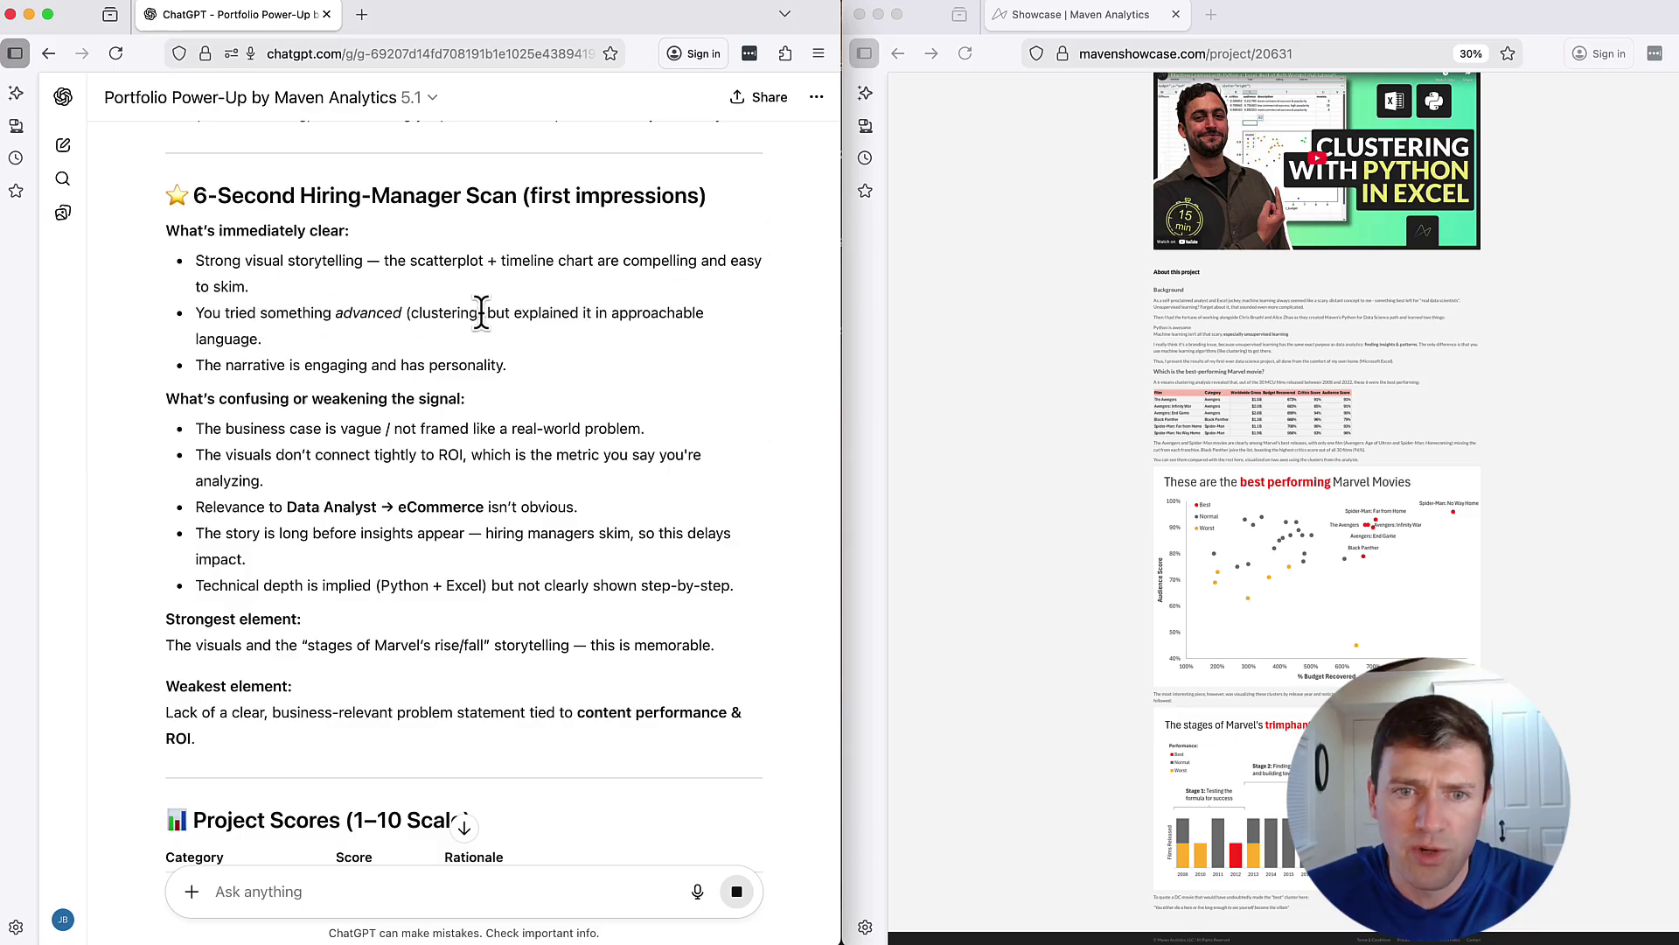
- Read the scan and first scores: business case clarity 5/10, insights 6/10, storytelling and visuals 8.5/10
scroll(264, 343, "down", 1)
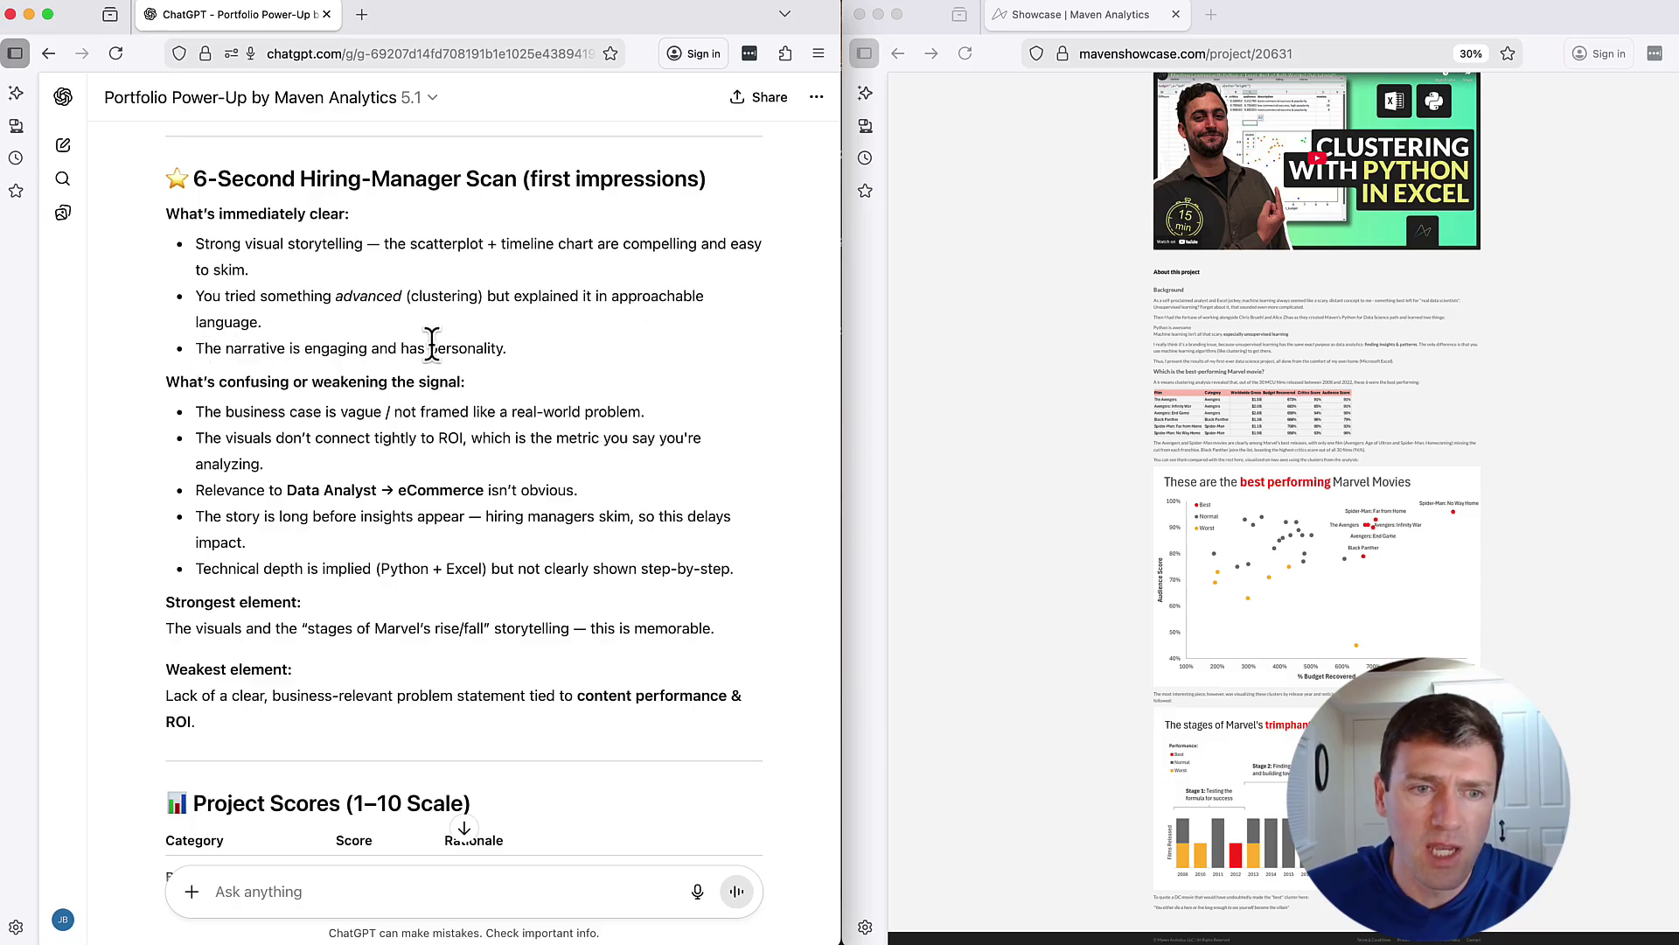
scroll(435, 358, "down", 3)
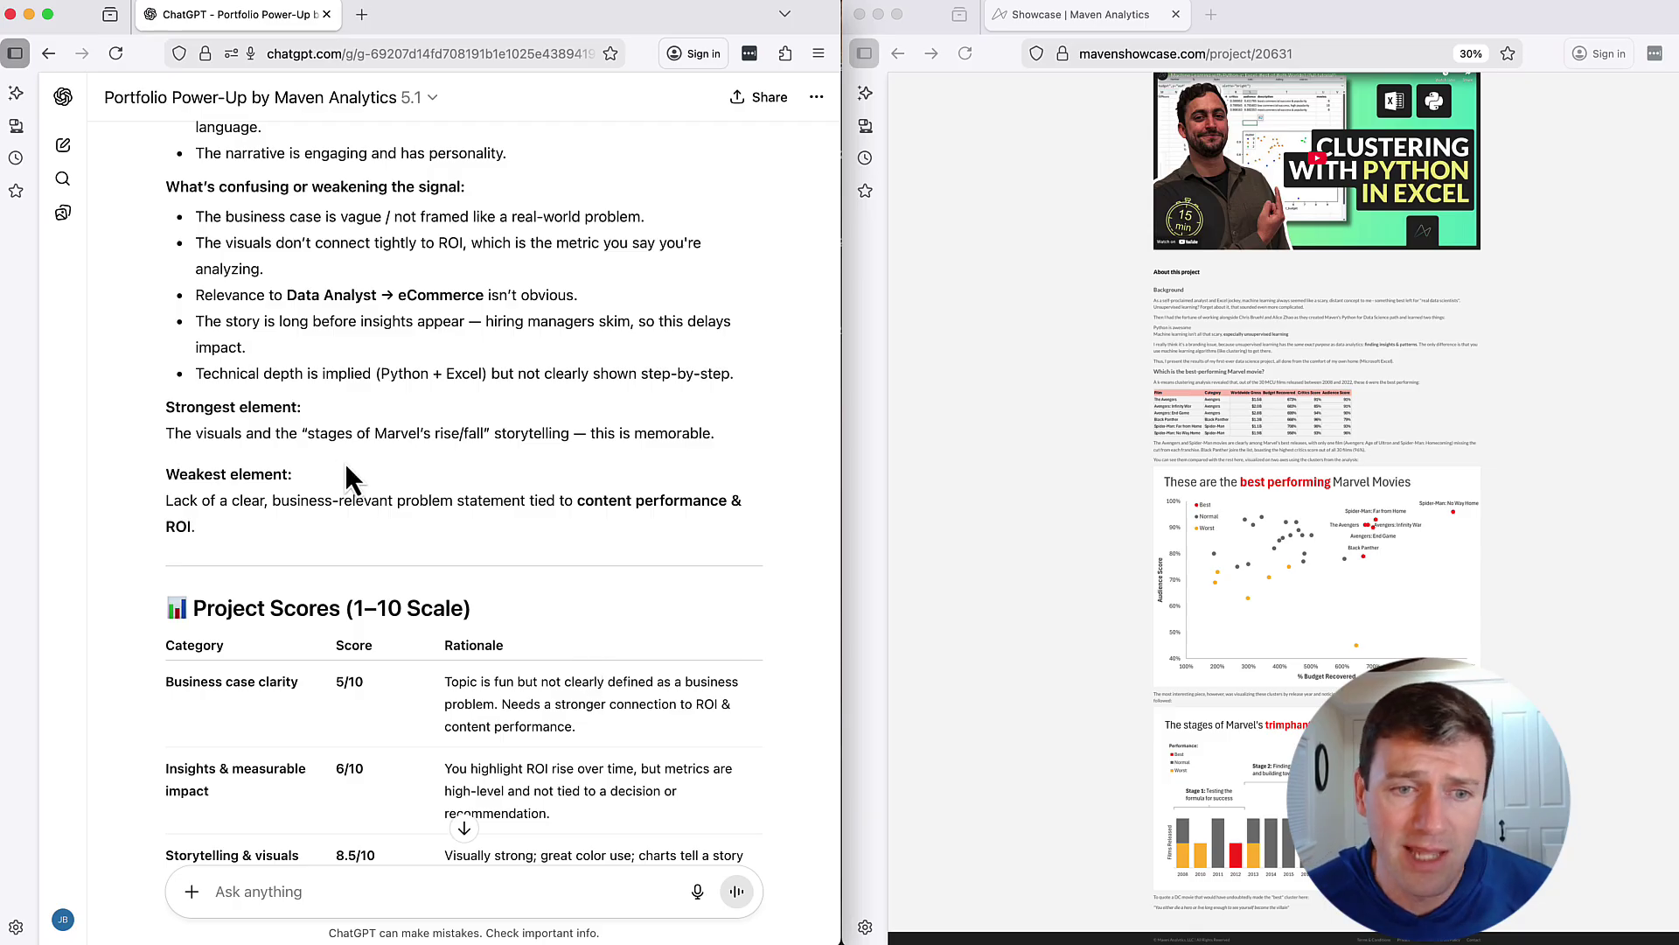
- Scroll to the remaining scores and highlight the Overall Project Score of 6.4 / 10
scroll(586, 482, "down", 2)
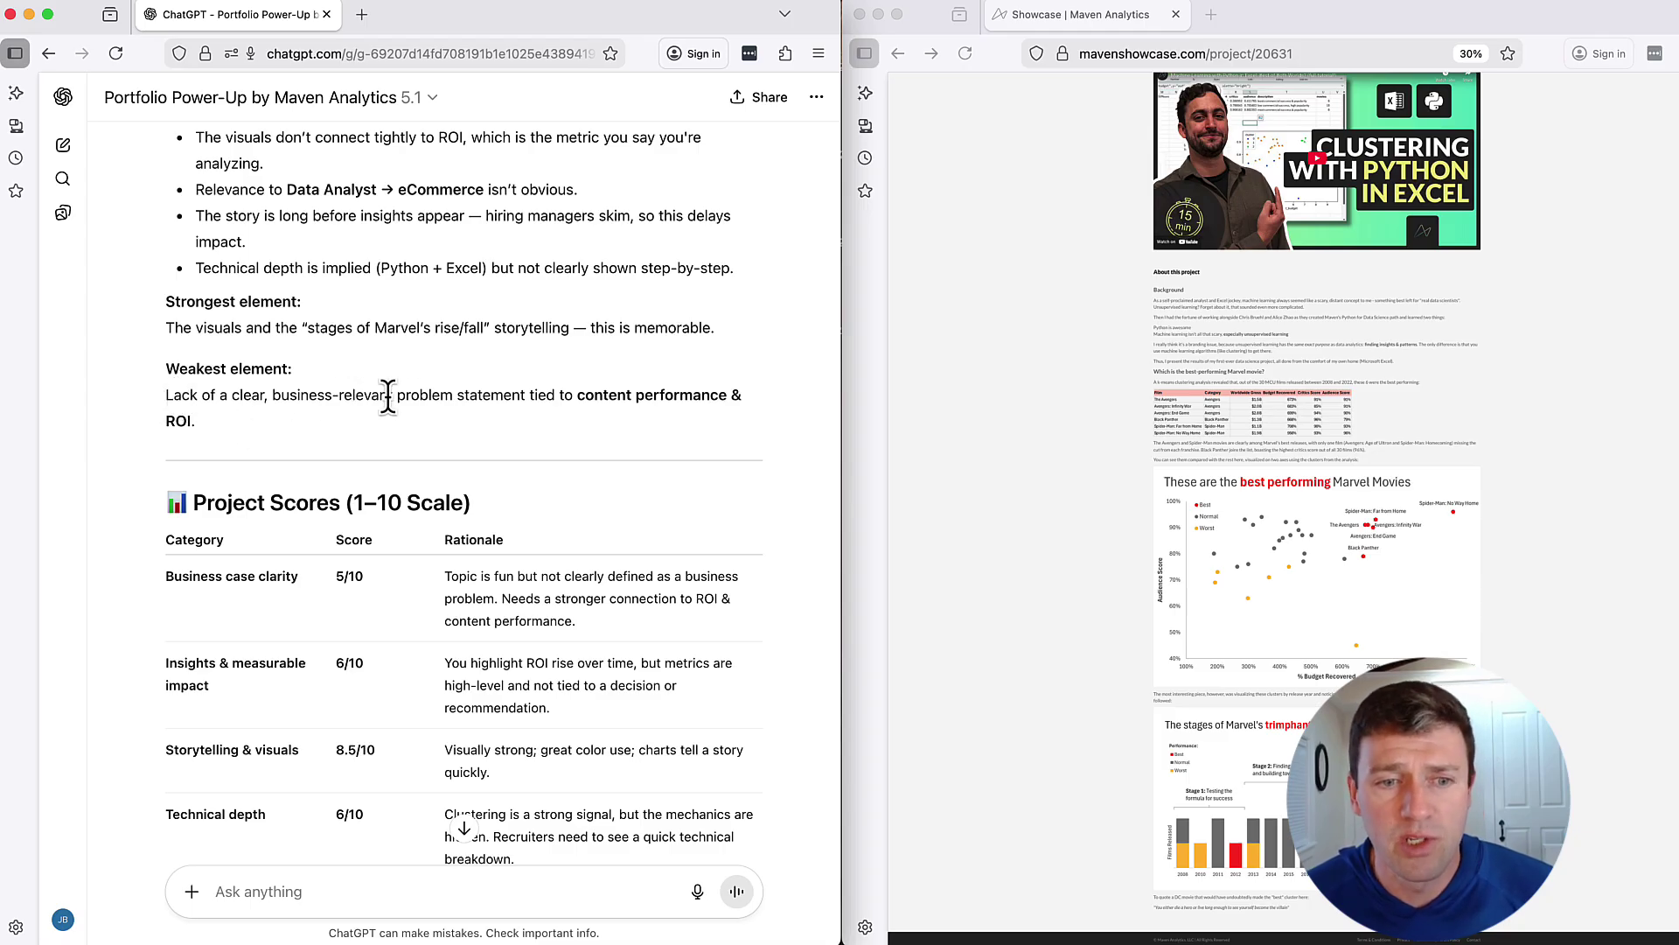
scroll(750, 444, "down", 6)
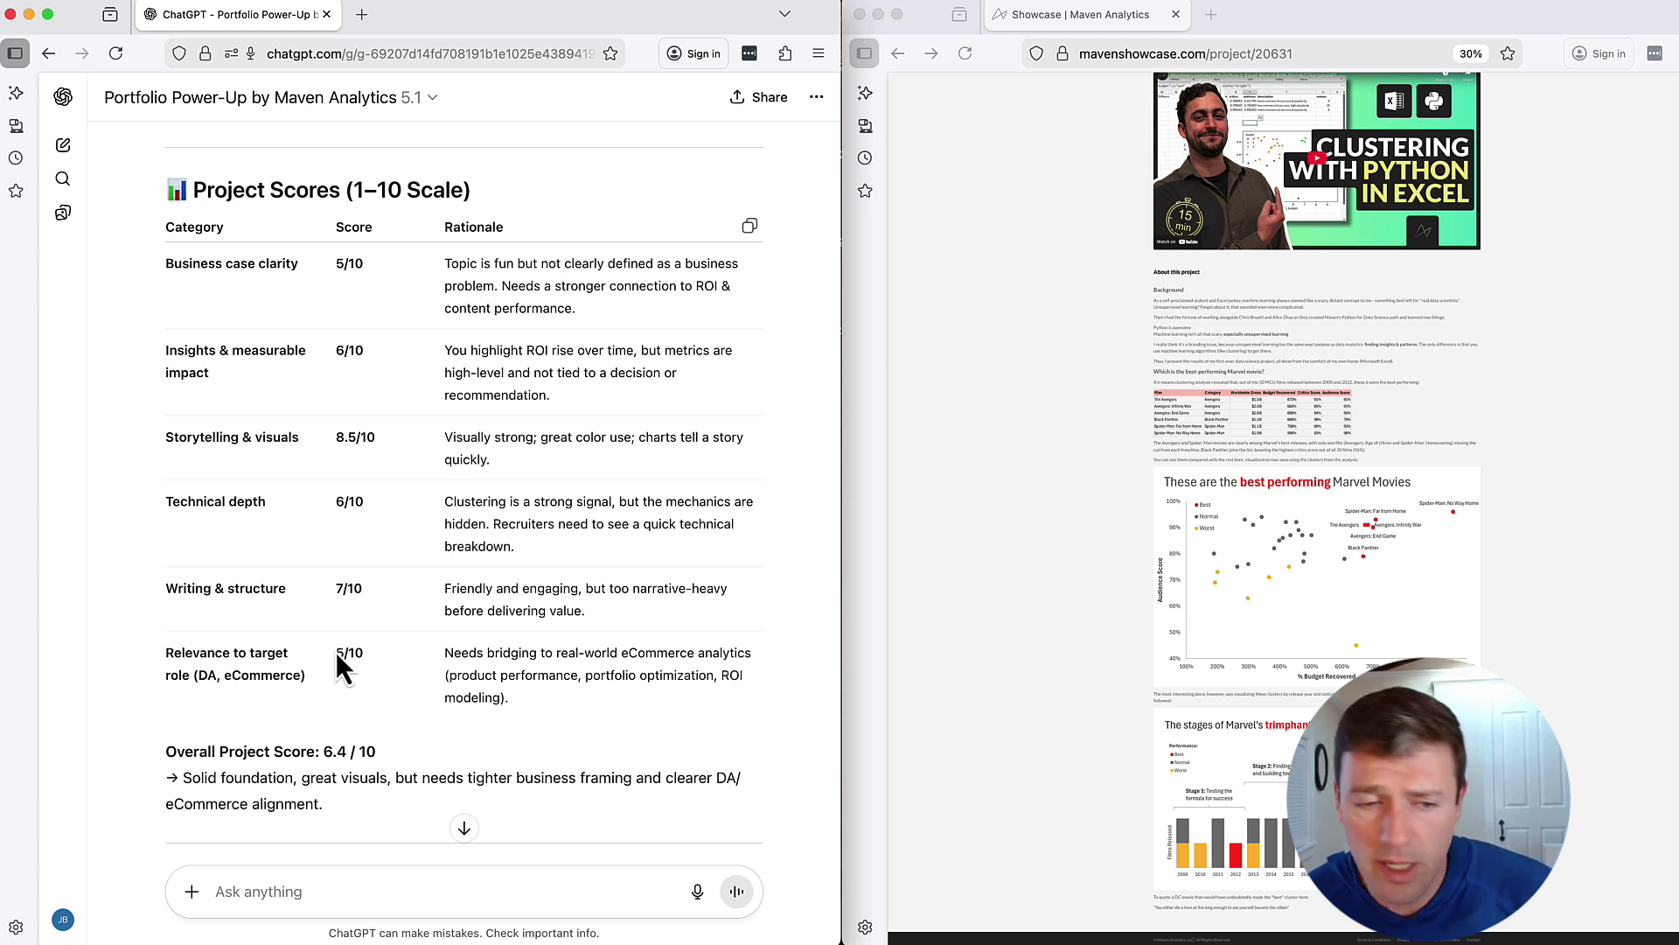
left_click_drag(164, 751, 392, 758)
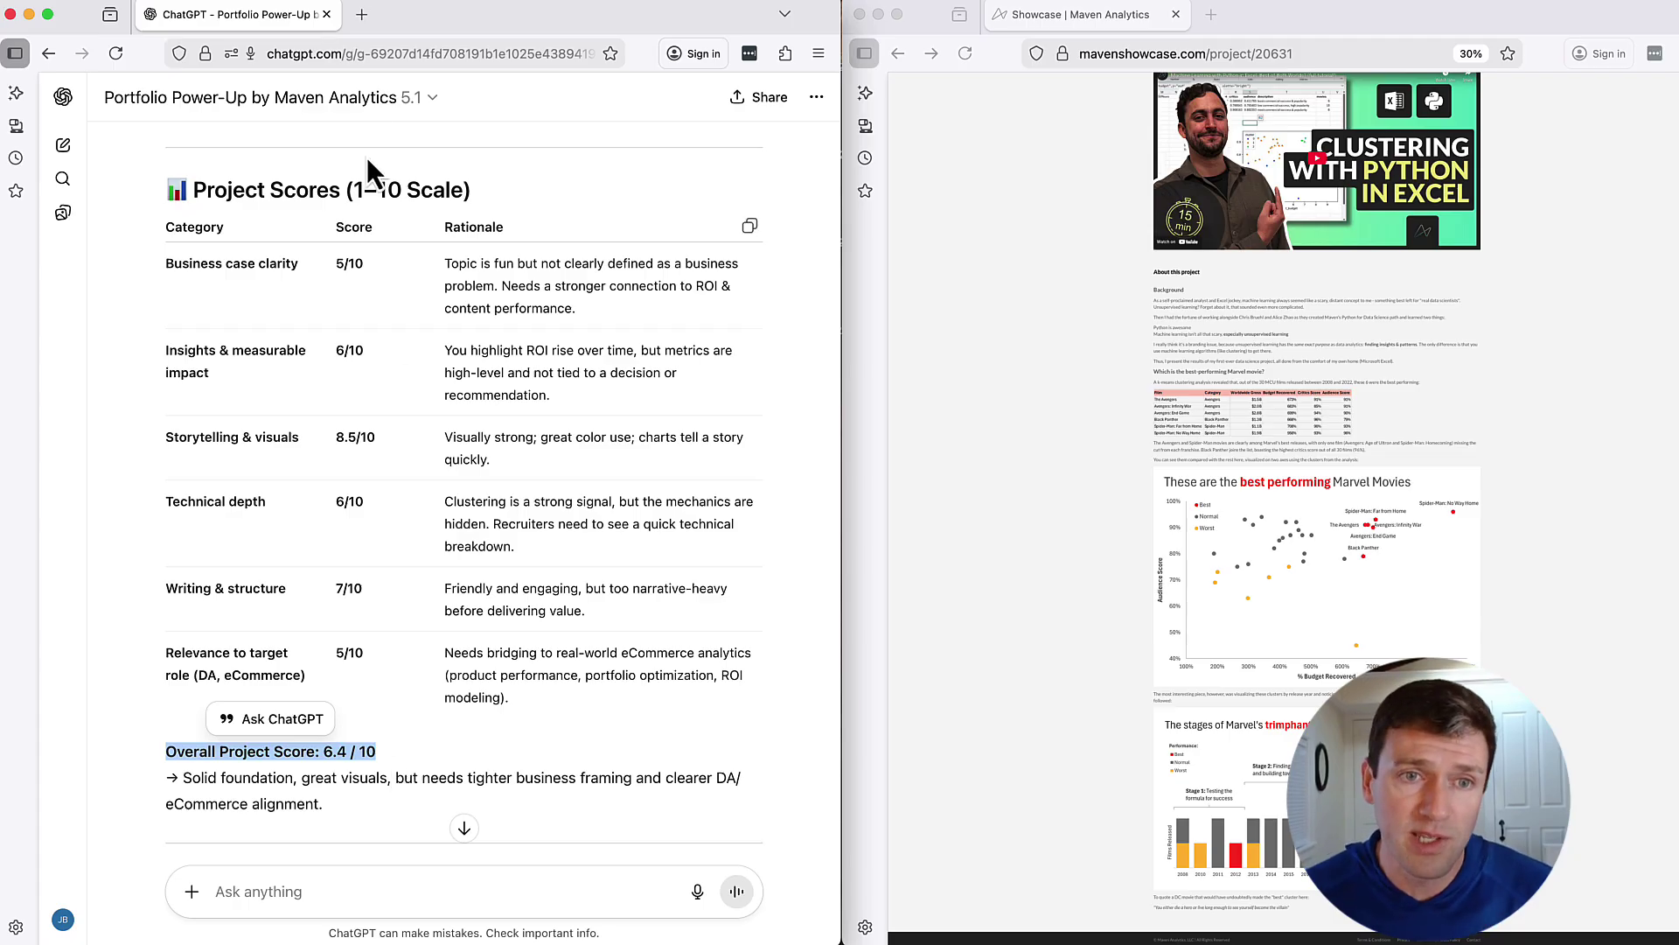
- Open a fresh Portfolio Power-Up chat from the GPT title menu
left_click(432, 98)
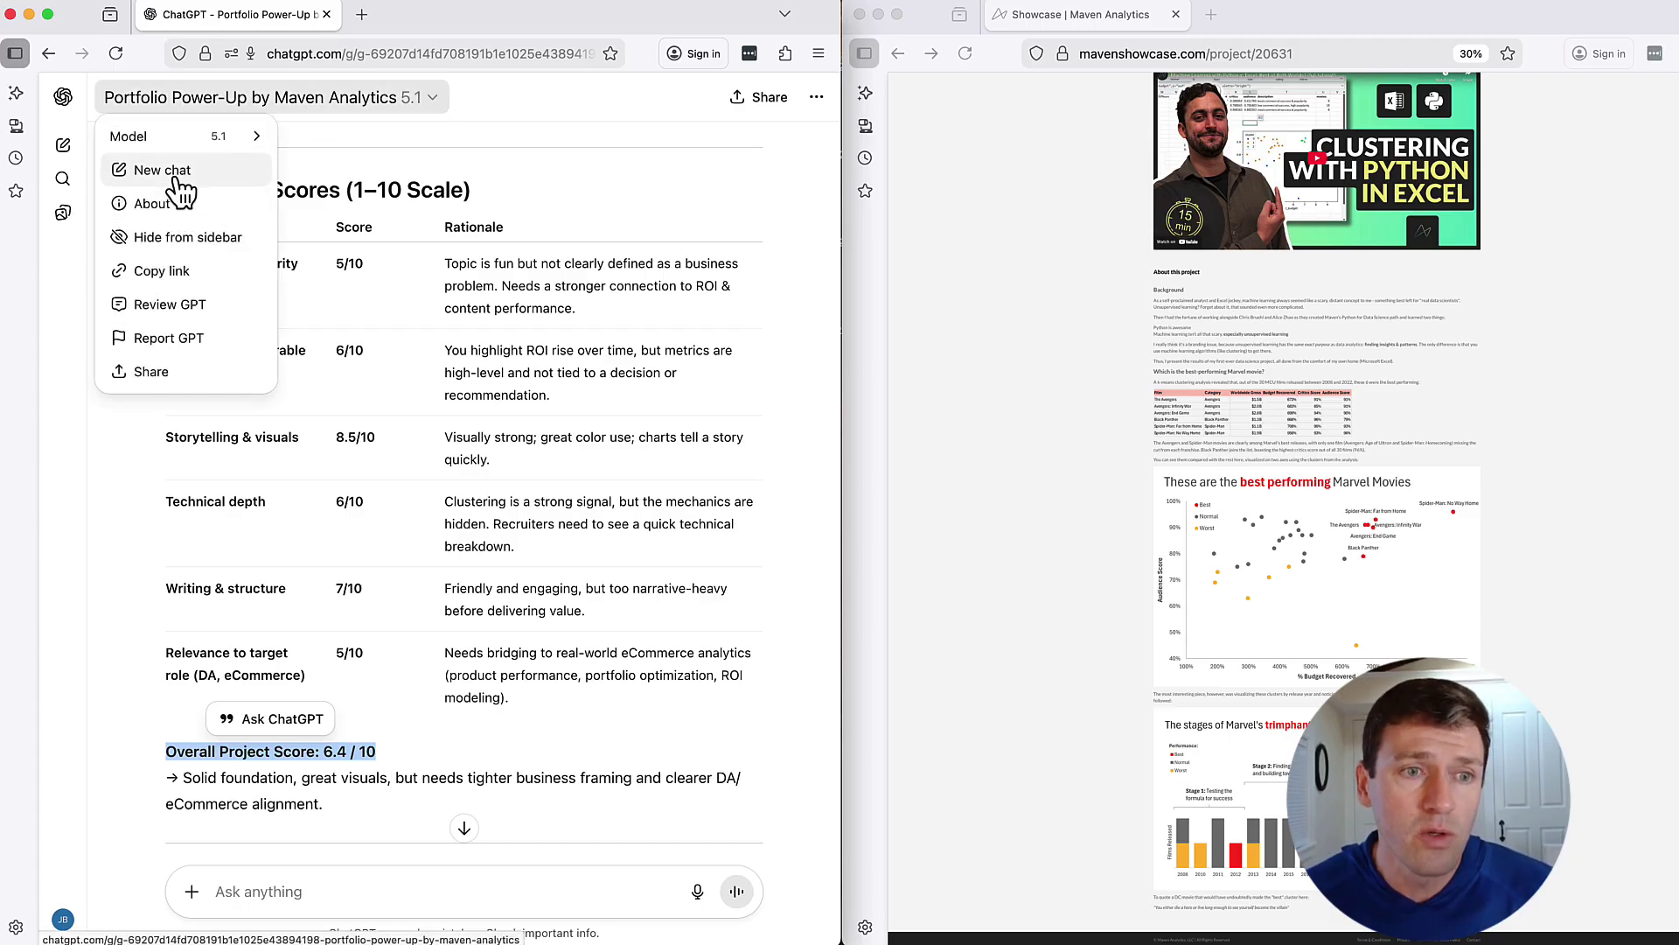
left_click(148, 171)
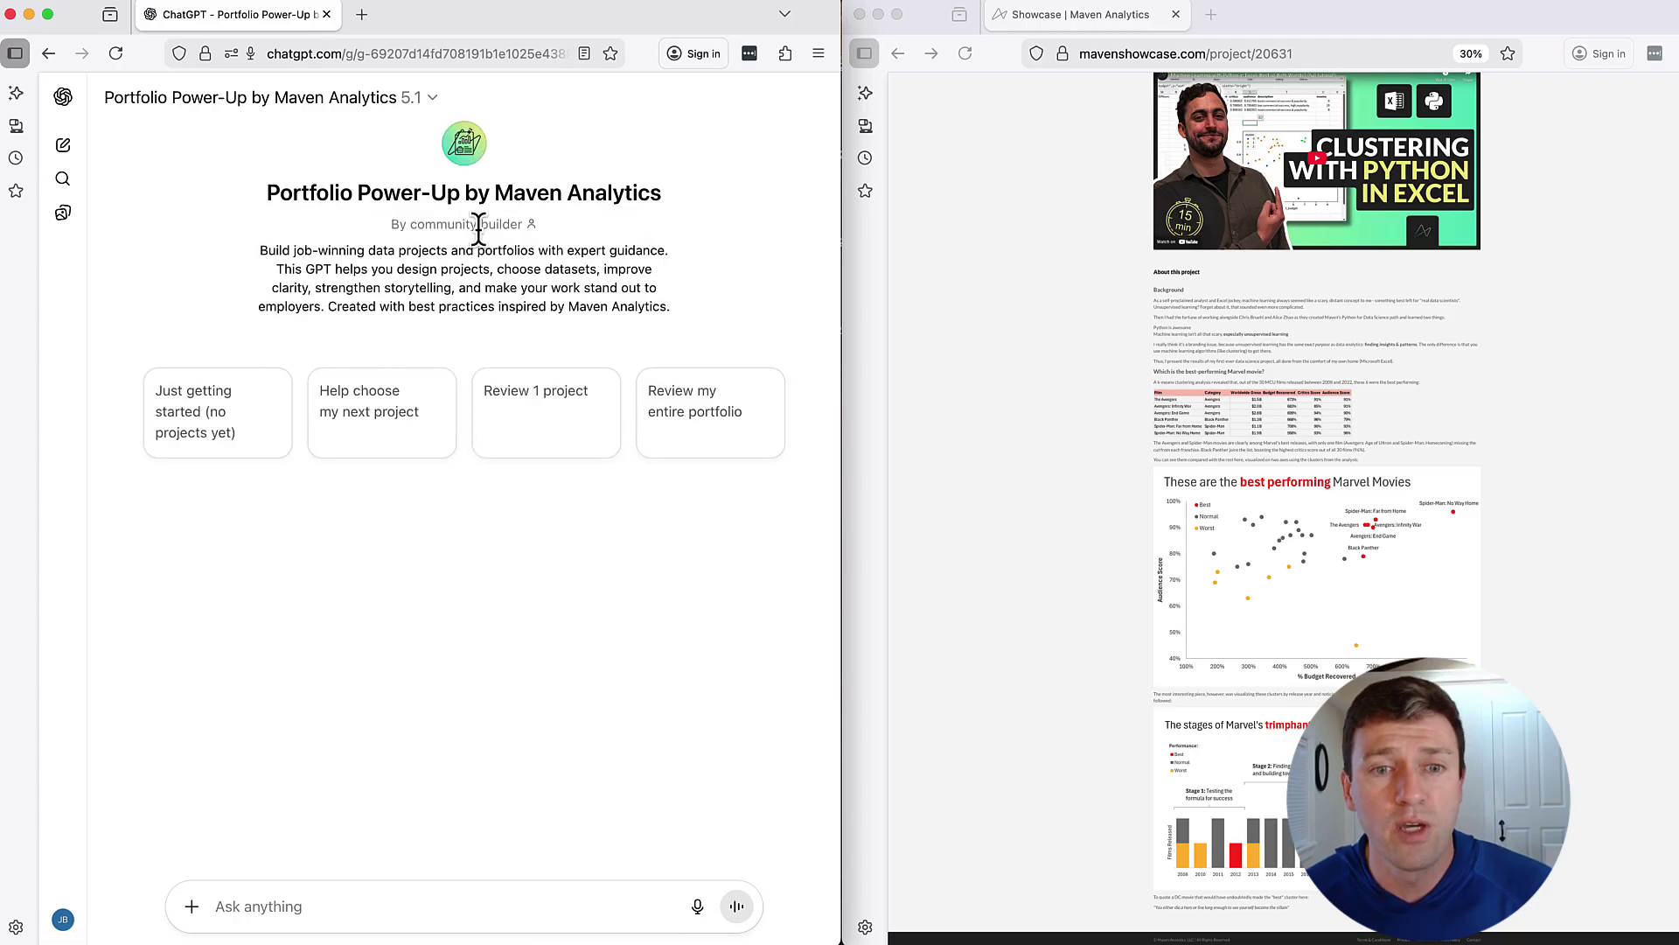